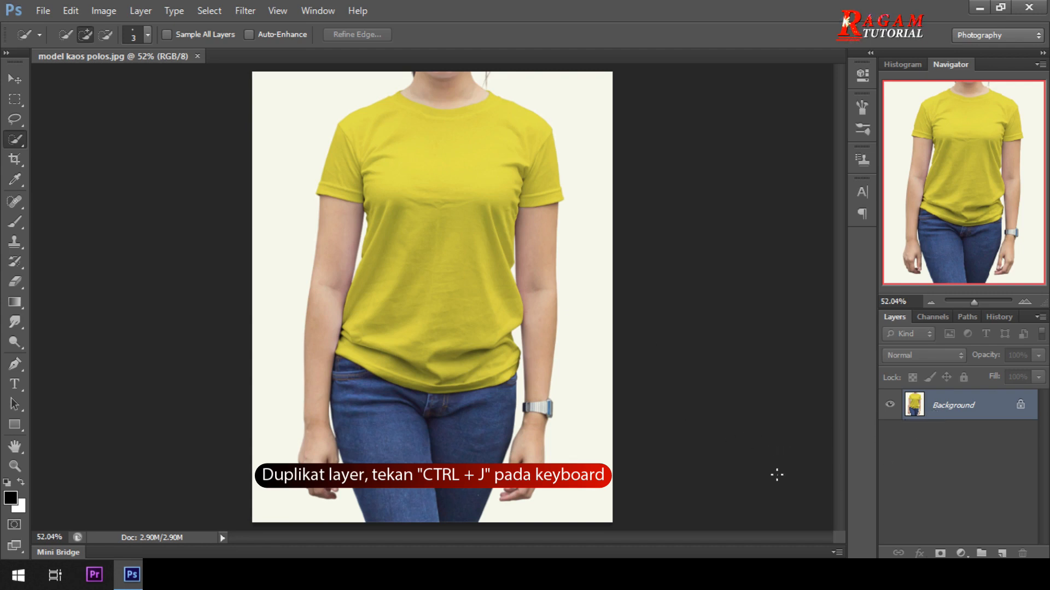
Duplicate the Background layer and add a Black & White adjustment layer with the Default preset above it
key(ctrl+j)
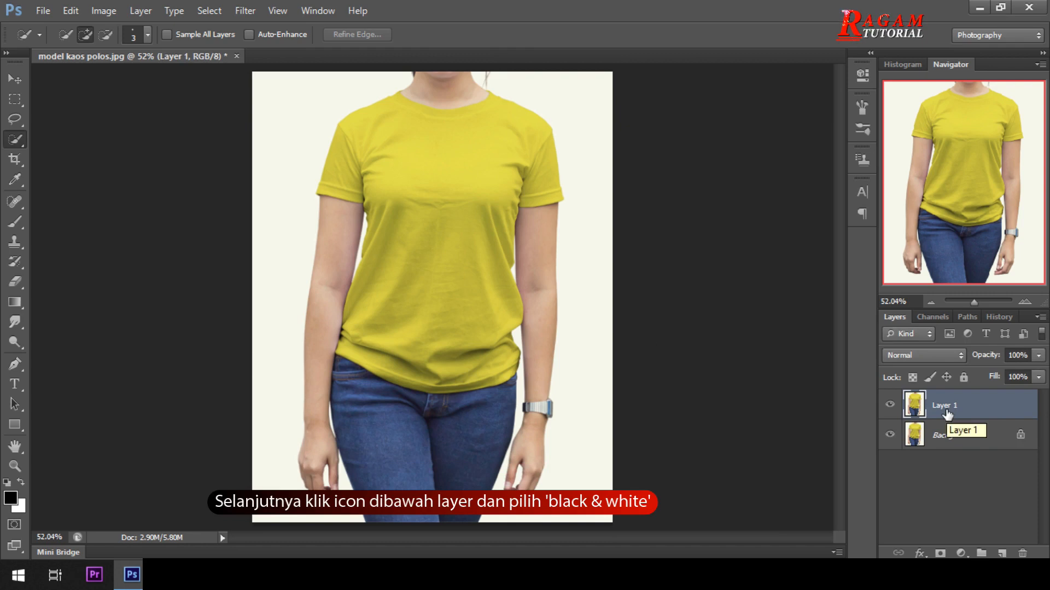
click(964, 554)
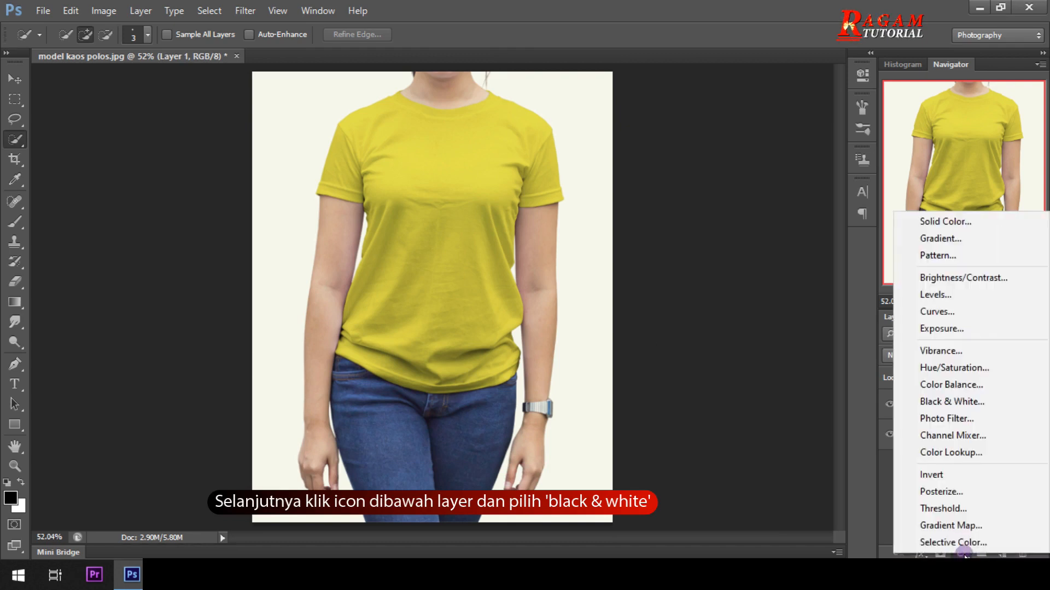
click(958, 401)
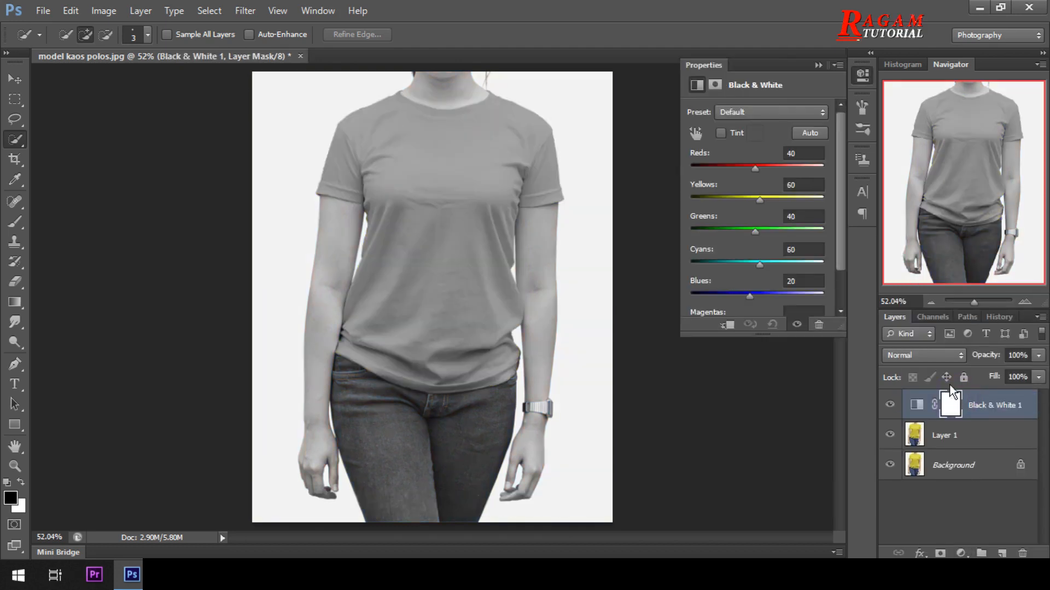
click(819, 65)
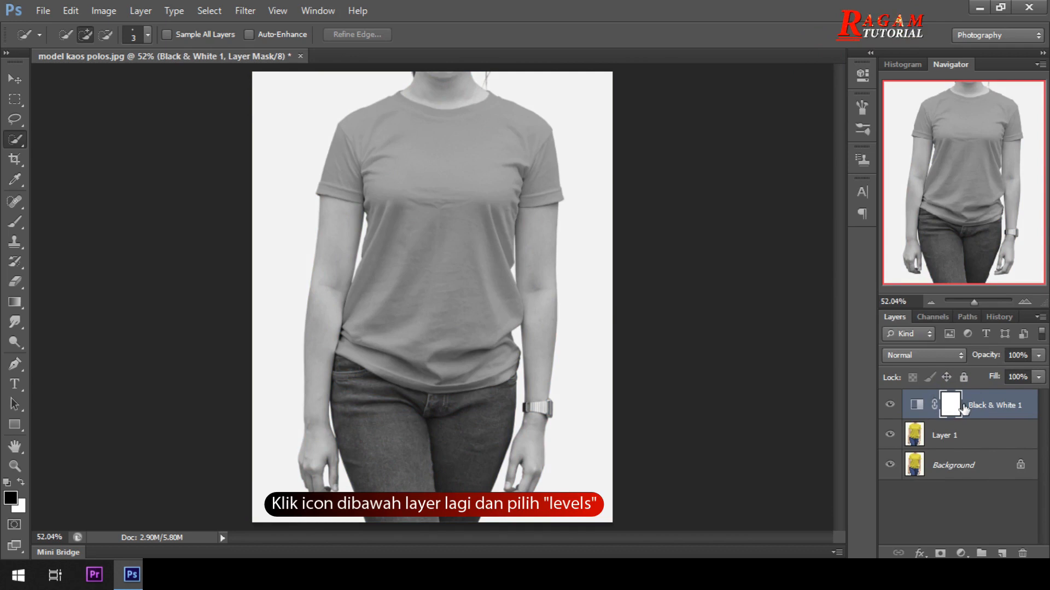
Add a Levels adjustment layer above the Black & White one and darken its midtones to 0.49
click(962, 552)
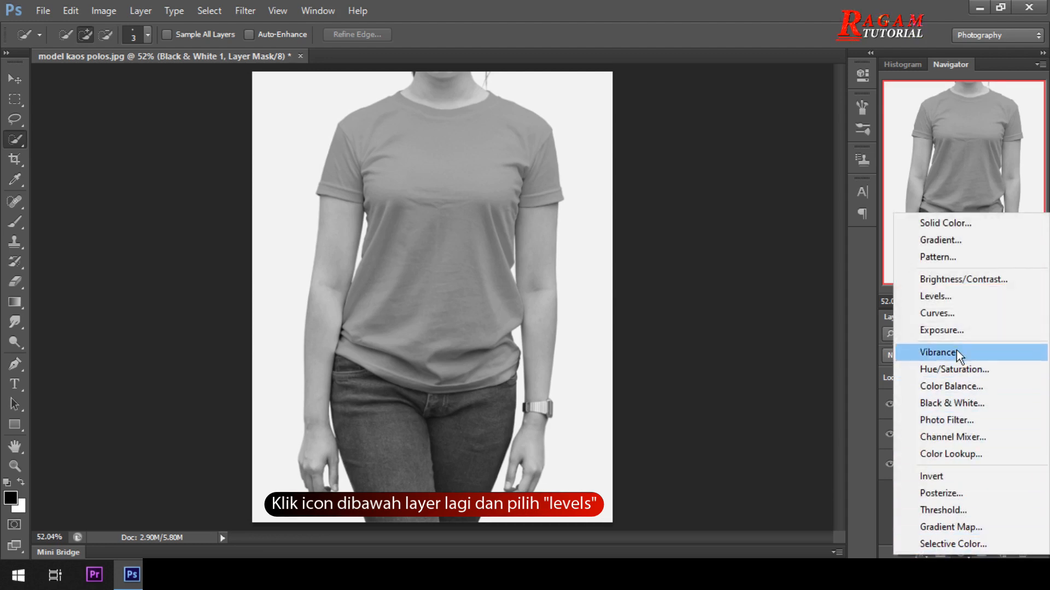
click(950, 296)
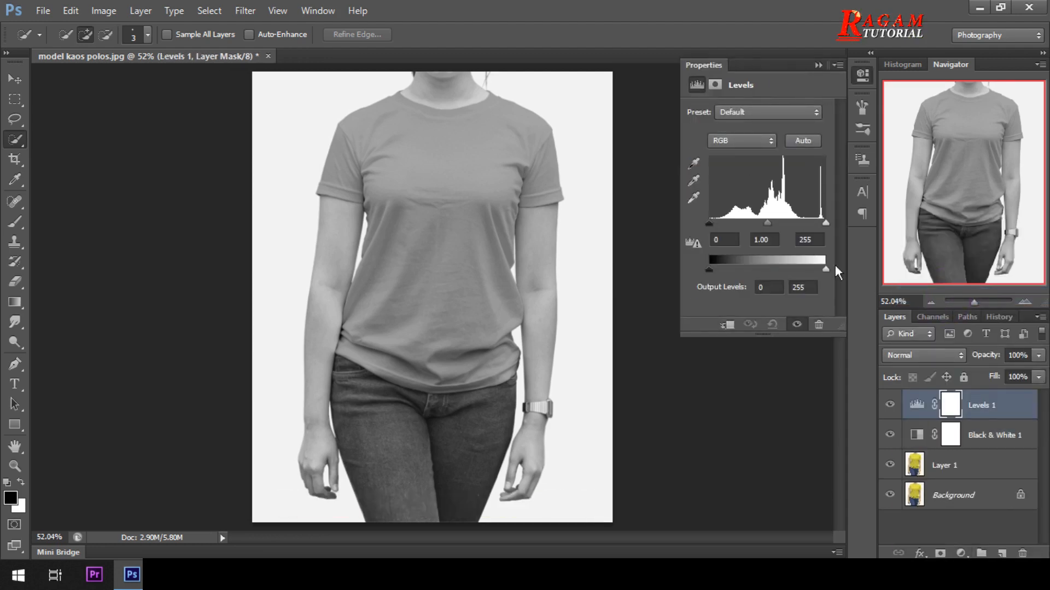
drag(766, 222, 799, 227)
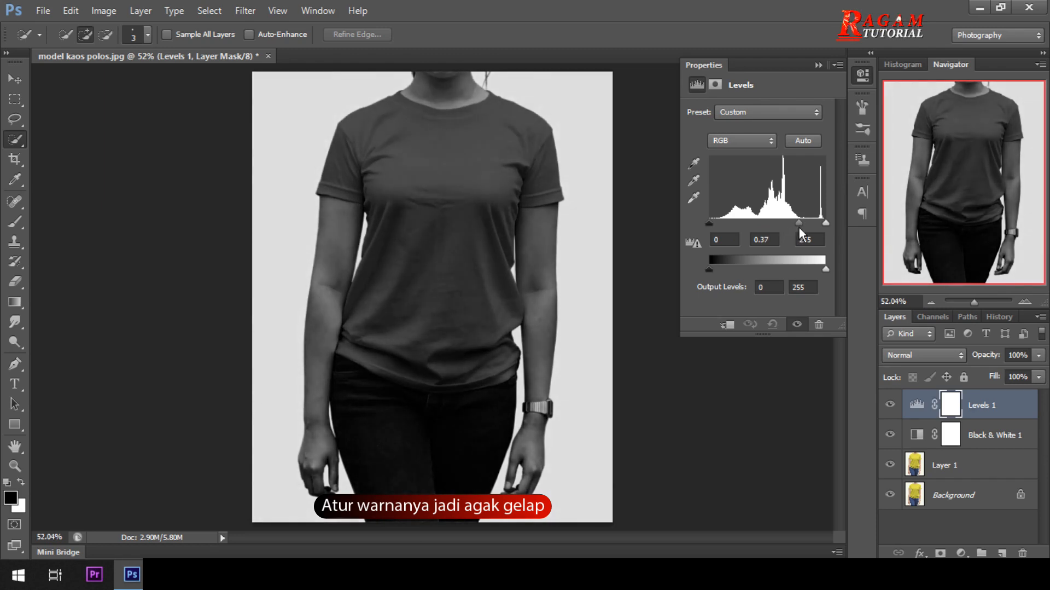
drag(800, 227, 798, 226)
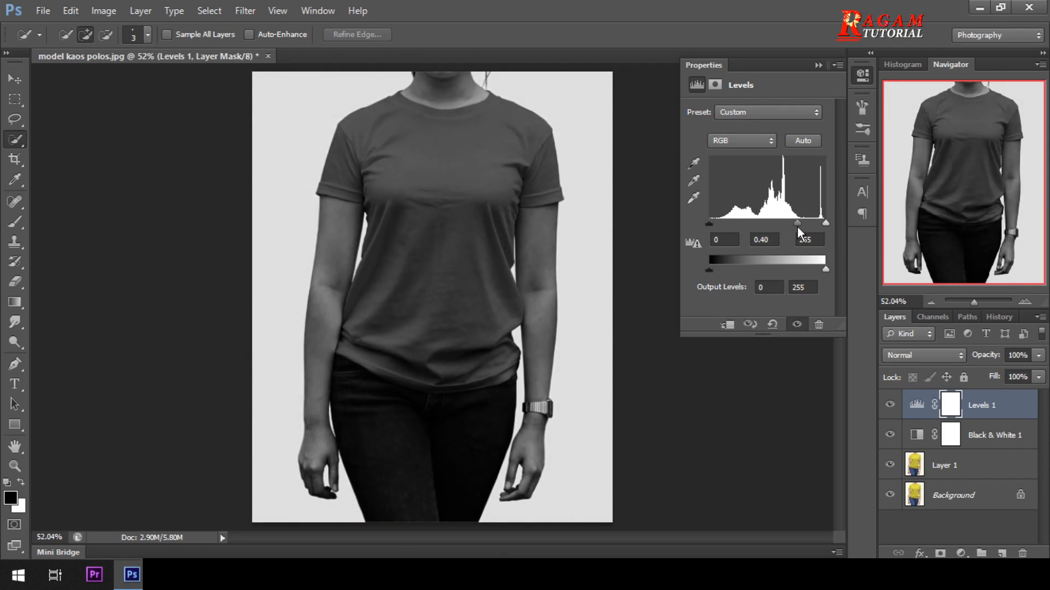
drag(799, 222, 793, 221)
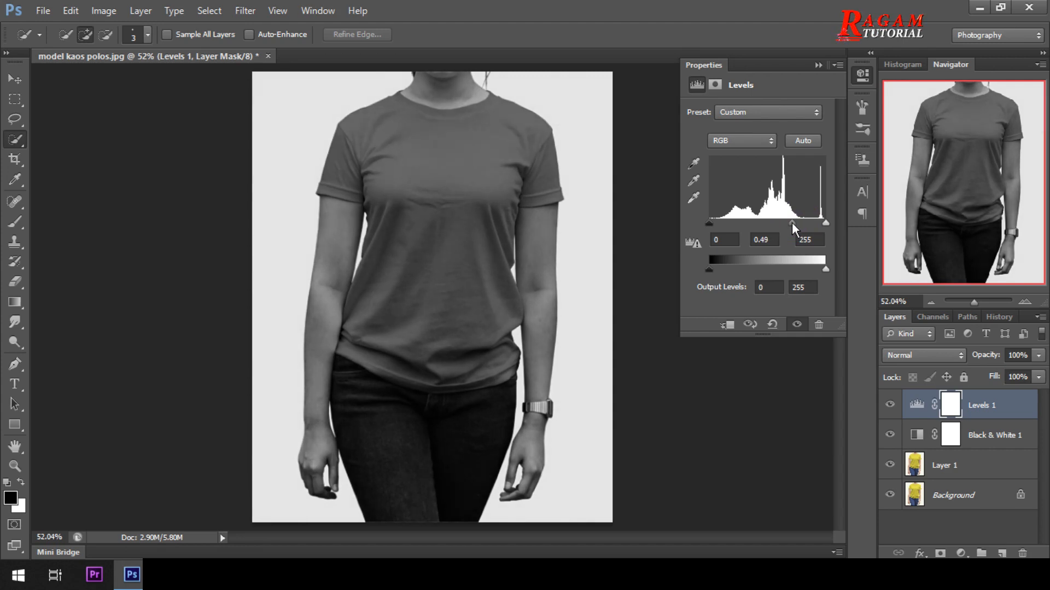
Fine-tune the midtone input level of the Levels adjustment to 0.4 and collapse its properties
click(771, 242)
key(Down)
key(Down)
key(Down)
key(Down)
key(Down)
key(Up)
key(Up)
key(Up)
key(Up)
key(Up)
key(Up)
key(Up)
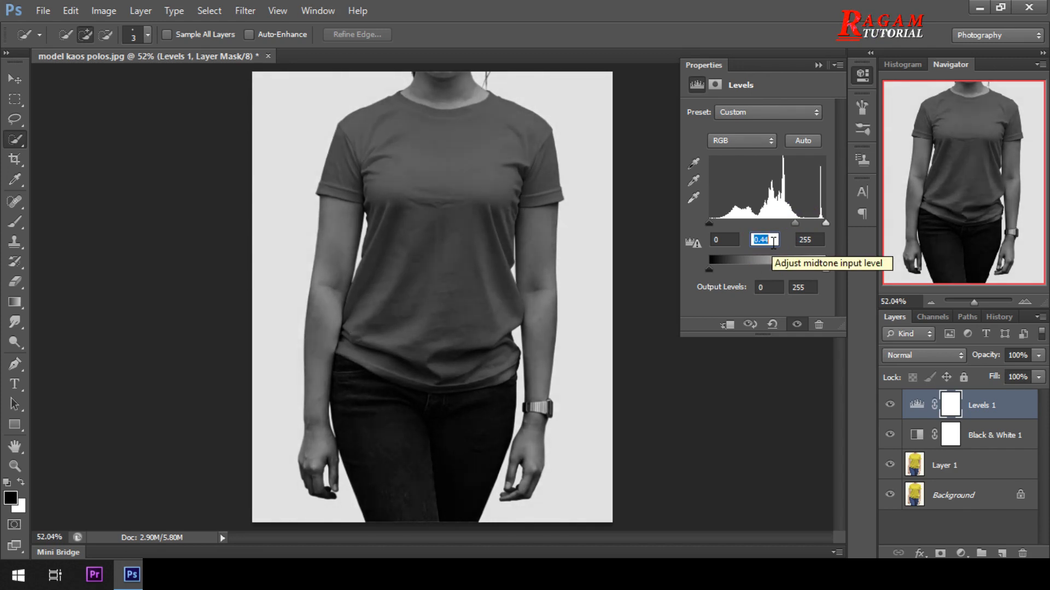
key(Down)
key(Down)
key(Down)
key(Down)
key(Down)
key(Down)
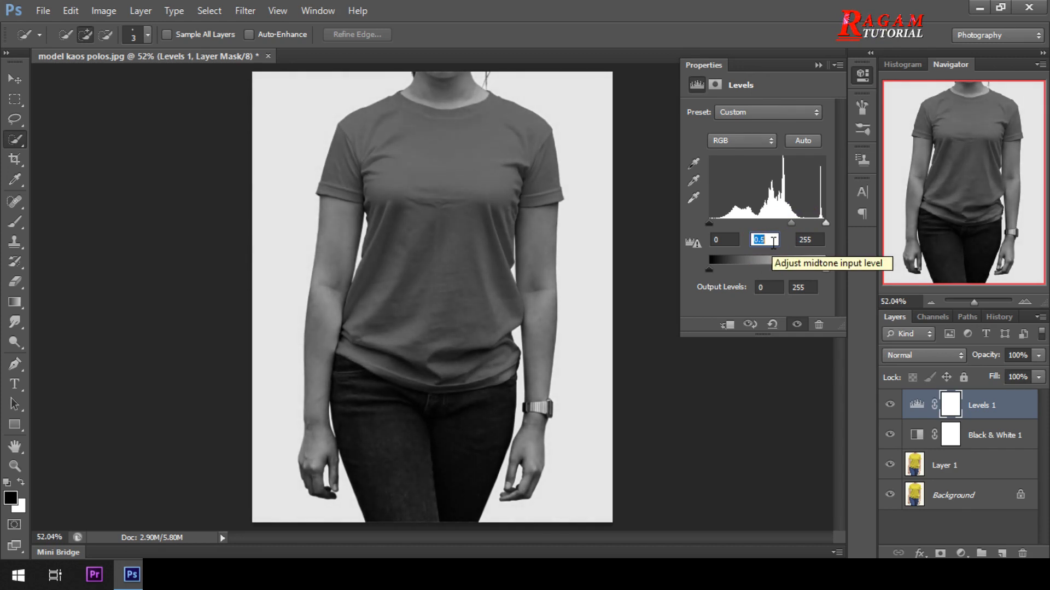
key(Up)
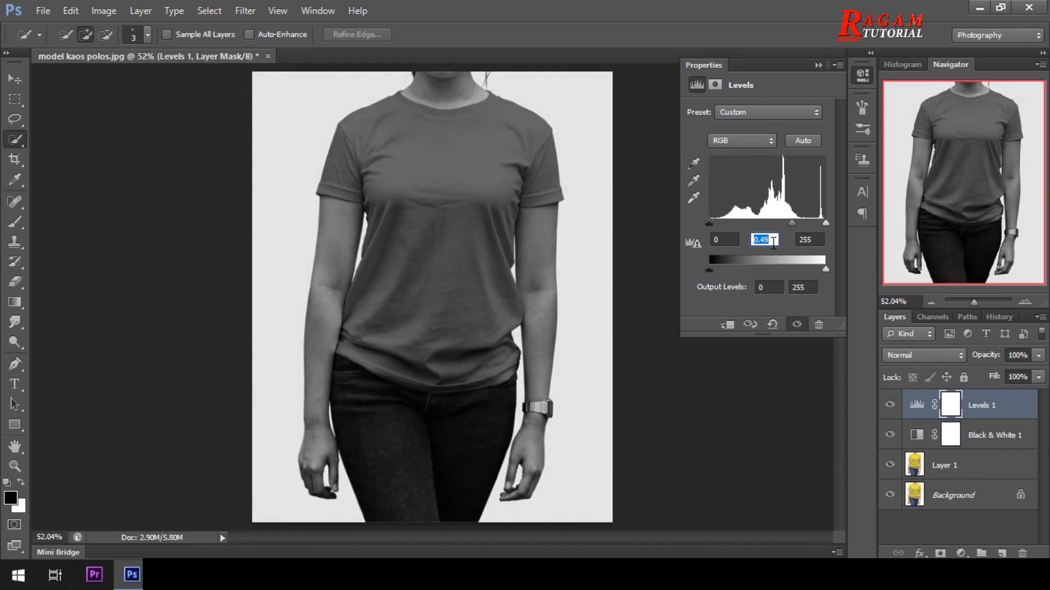
key(Down)
key(Down)
key(Down)
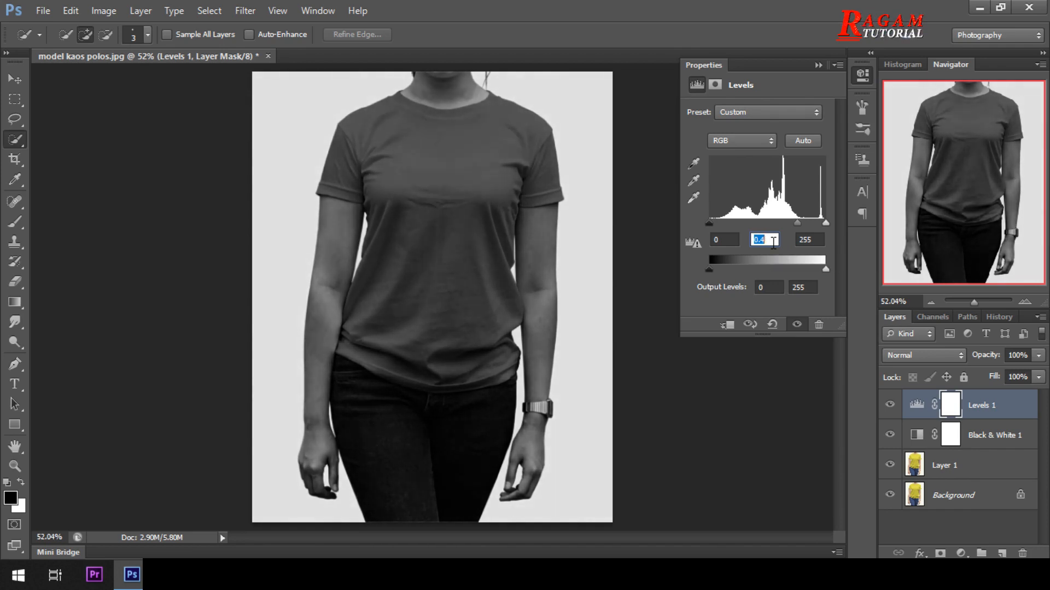
click(773, 242)
click(817, 65)
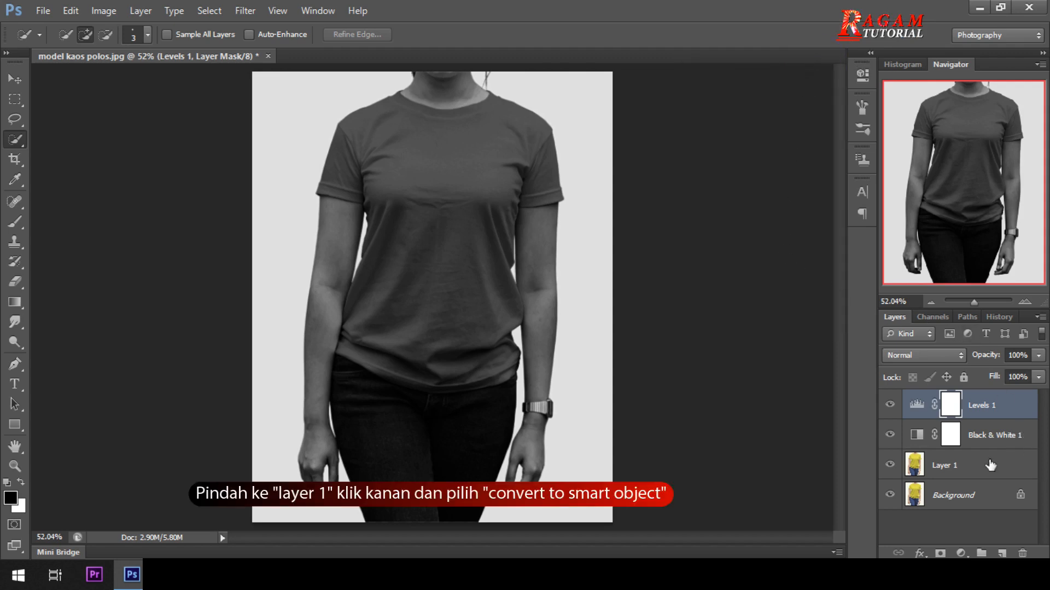
Convert Layer 1 to a smart object
click(949, 472)
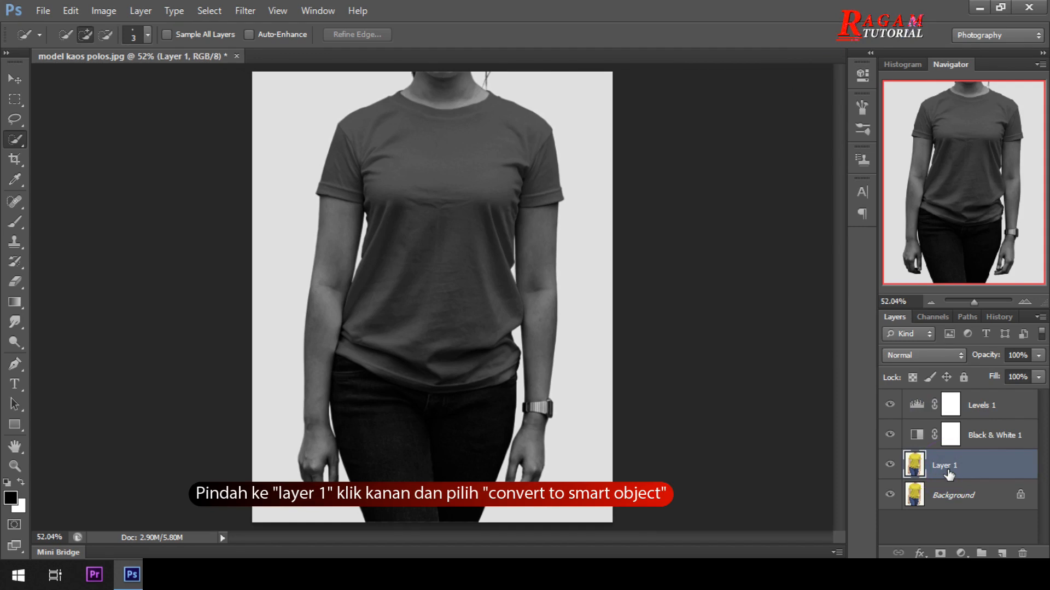
right_click(983, 465)
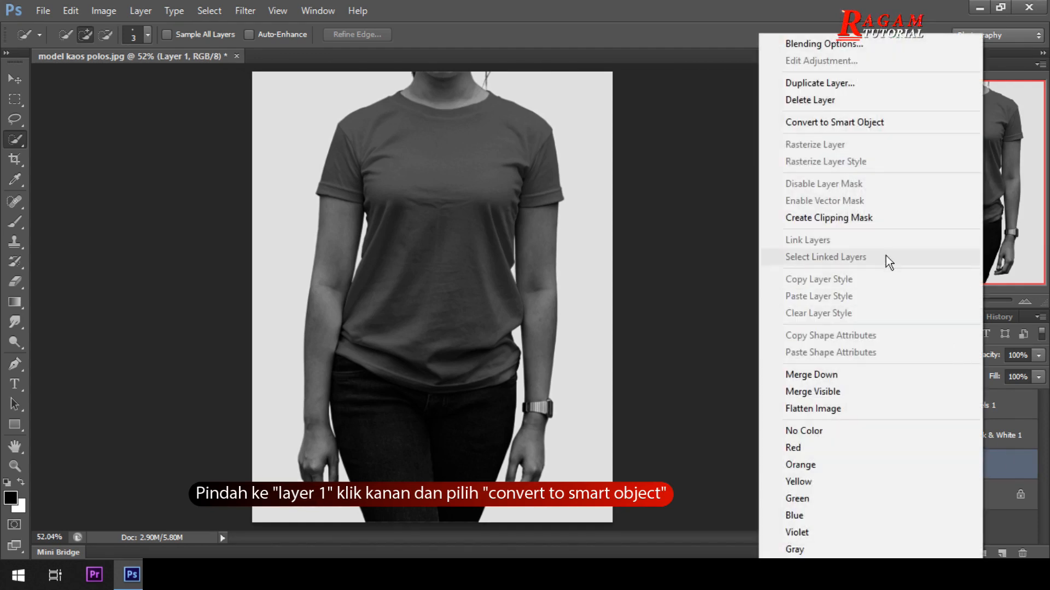
click(905, 122)
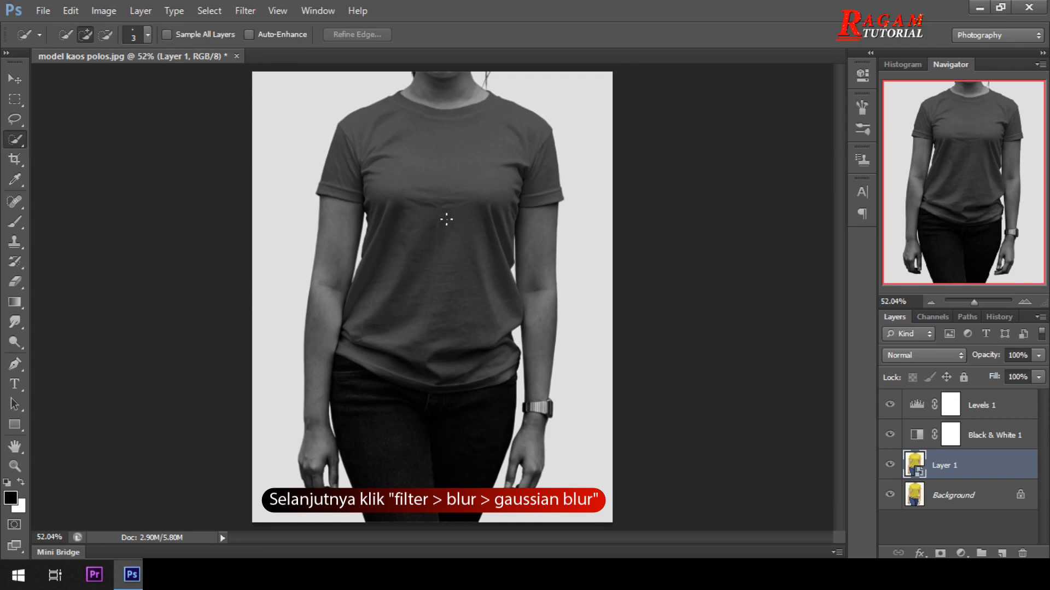
Apply a Gaussian Blur with a radius of 12.5 pixels to Layer 1
click(245, 10)
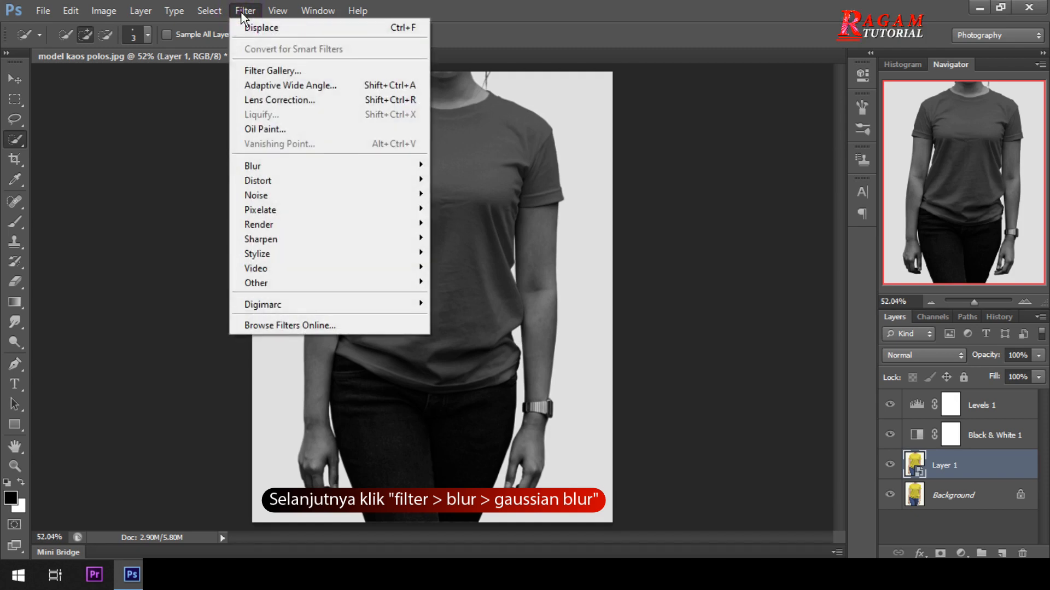
mouse_move(391, 166)
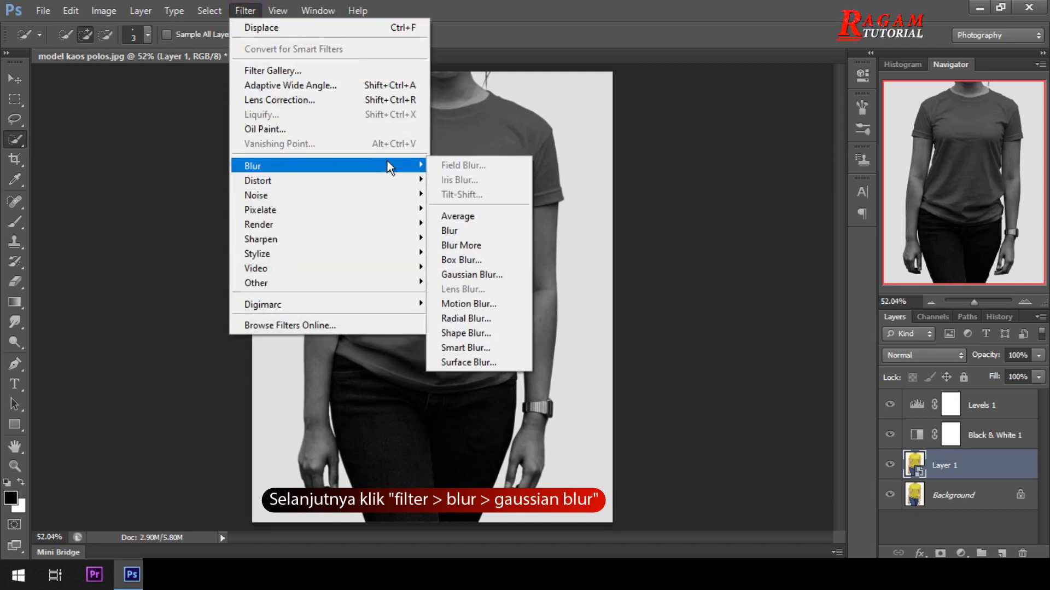
click(512, 275)
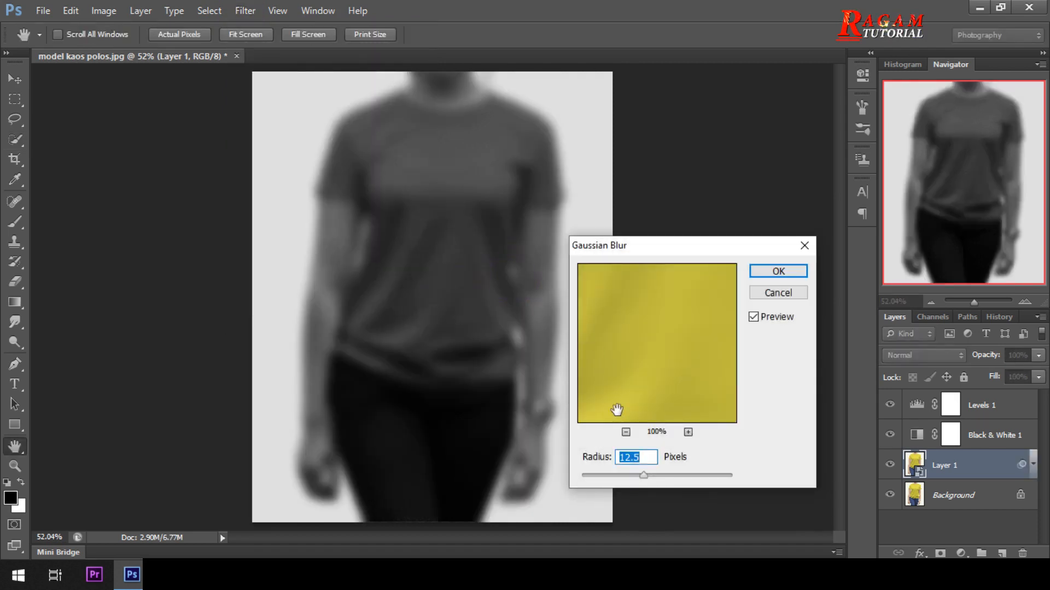
click(642, 458)
click(797, 272)
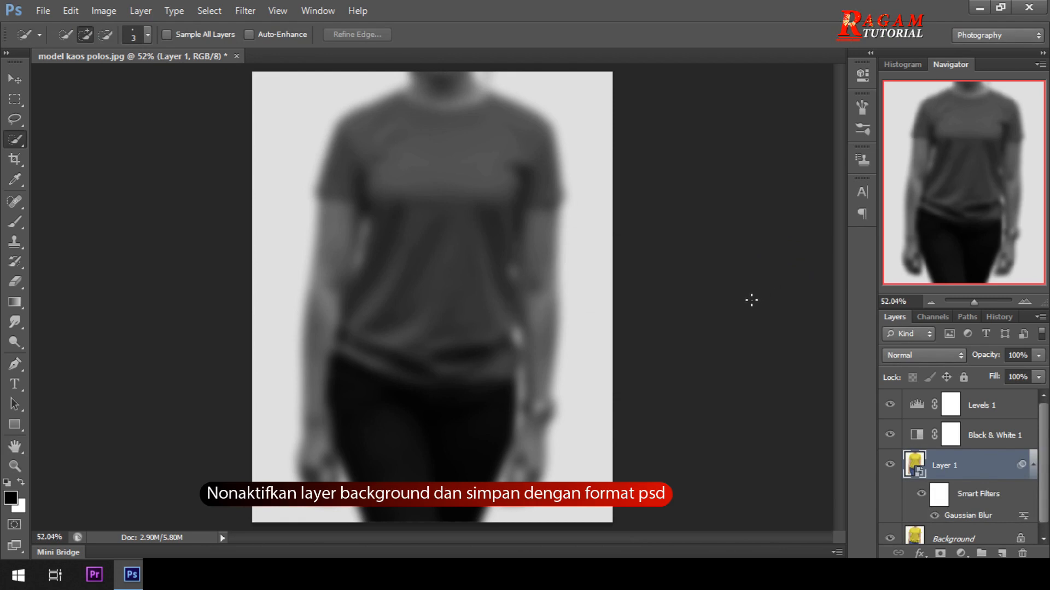
Hide the Background layer and save the document in Photoshop format as "Displace map" in the Tutorial folder, with Maximize Compatibility on
click(891, 537)
click(43, 10)
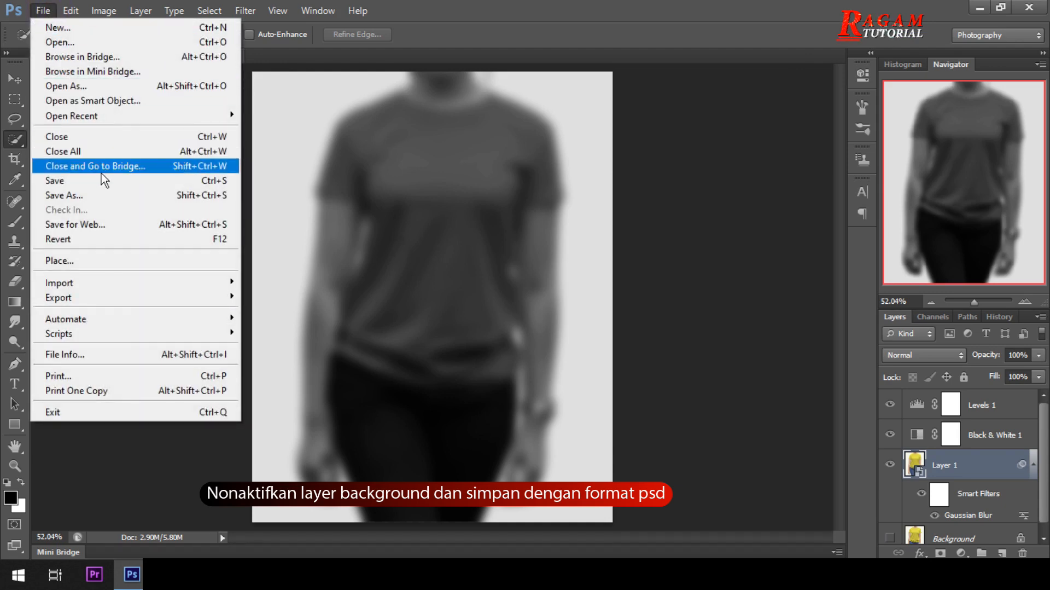
click(137, 197)
click(528, 346)
triple_click(536, 346)
text(Displac)
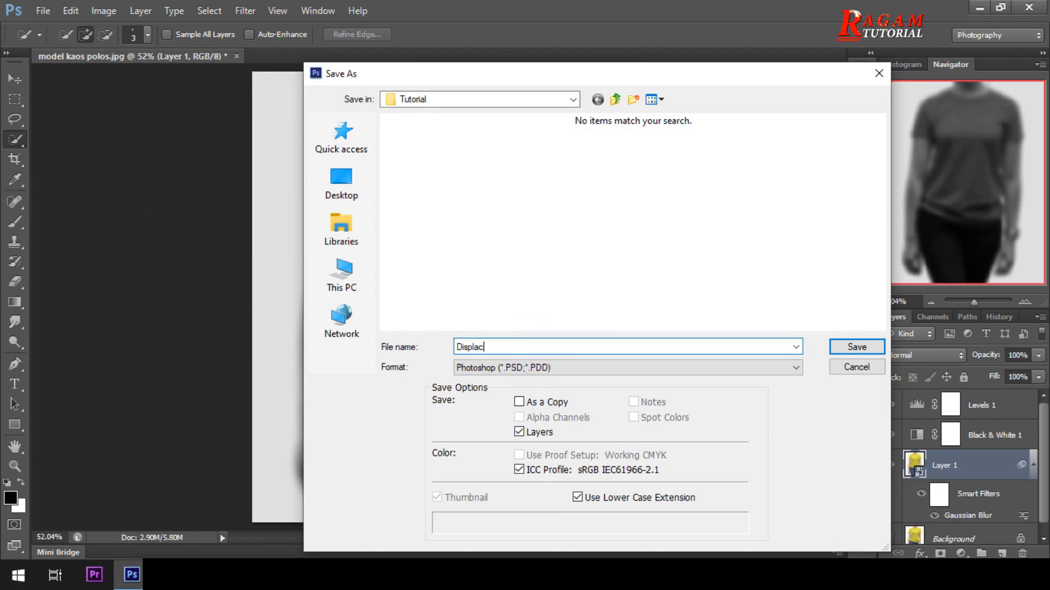
text(e map)
click(867, 346)
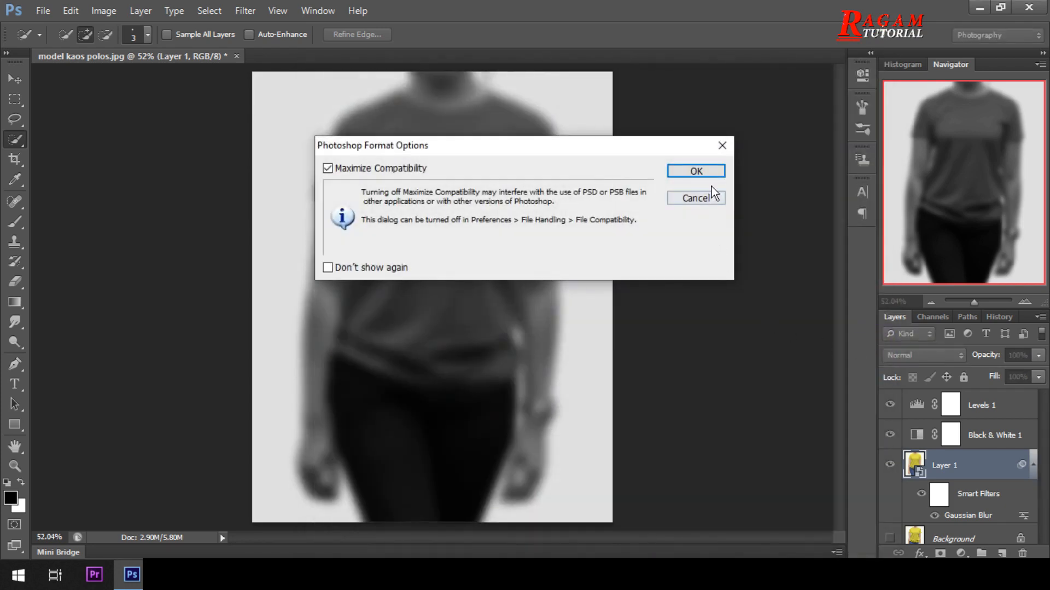
click(720, 171)
Delete the Levels 1, Black & White 1 and Layer 1 layers, and show the Background layer again
scroll(982, 481, down, 1)
scroll(974, 485, up, 1)
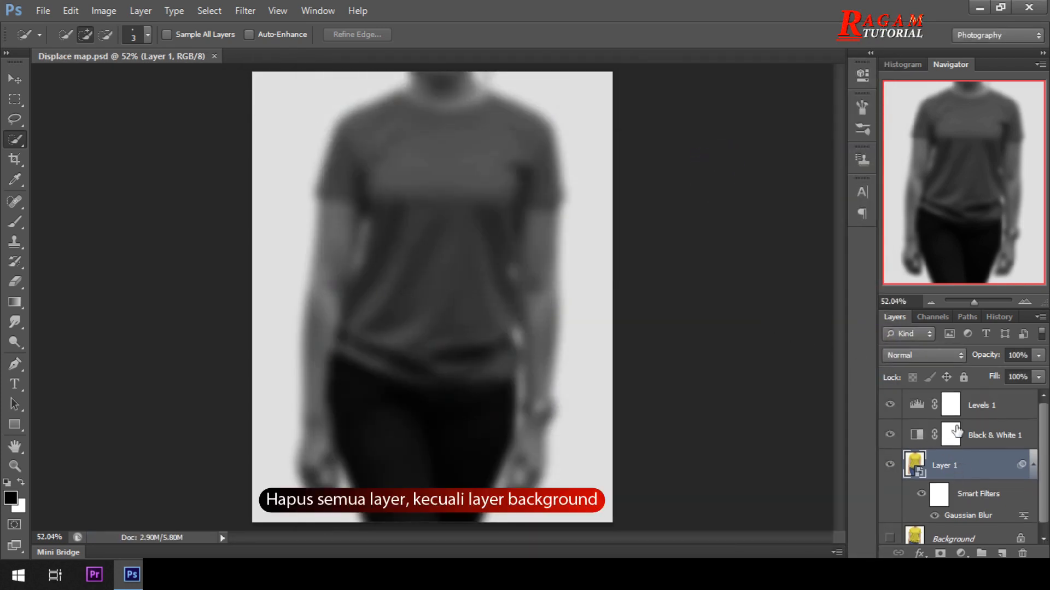
click(953, 404)
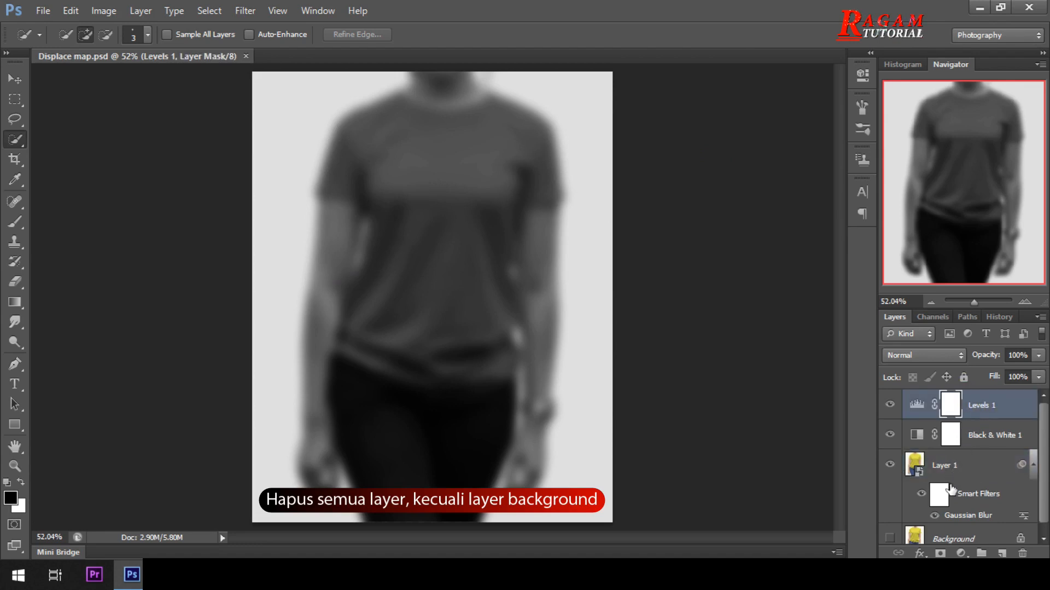
scroll(952, 489, down, 1)
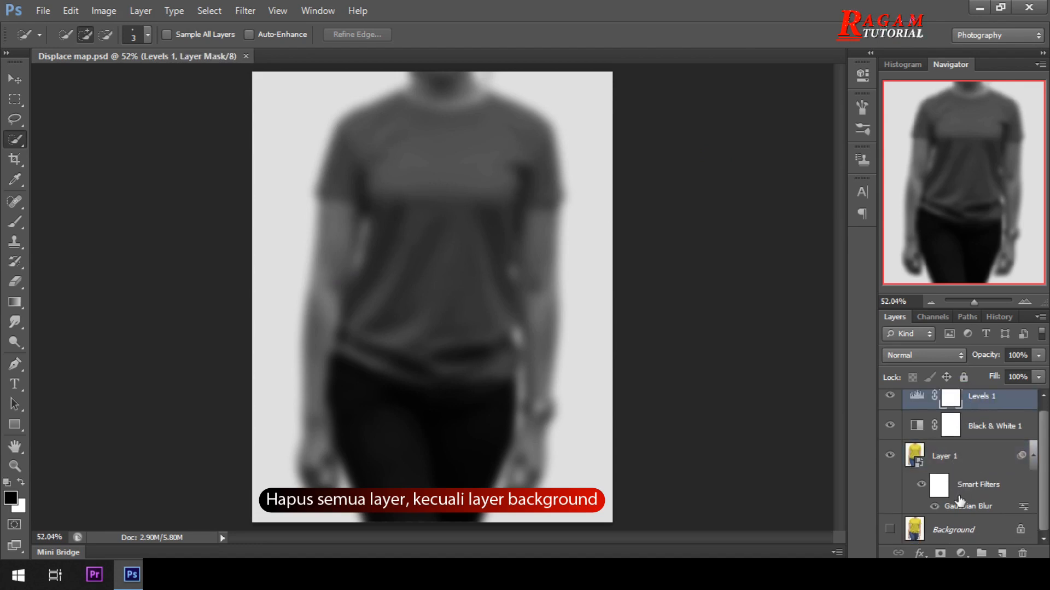
shift+click(962, 462)
scroll(963, 464, up, 1)
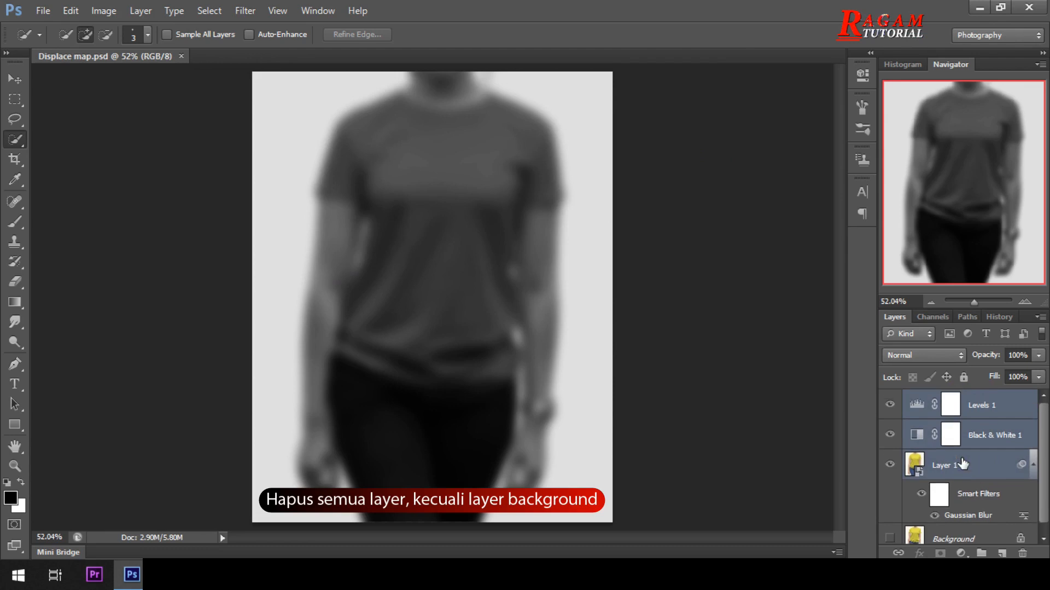
key(Delete)
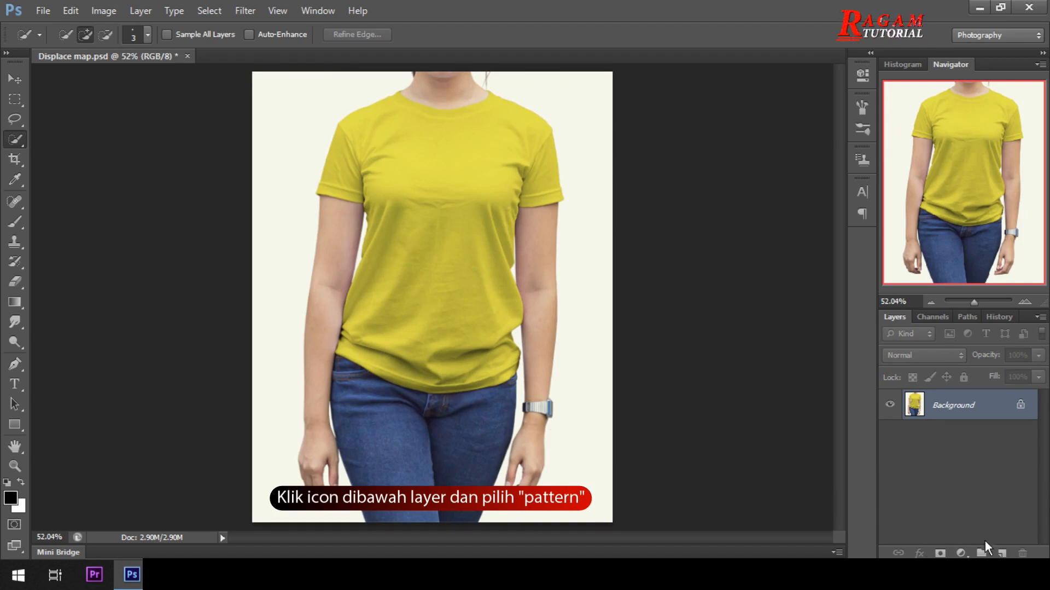
Add a fill layer with the colourful LOVE hearts pattern at 100% scale and convert it to a smart object
click(961, 553)
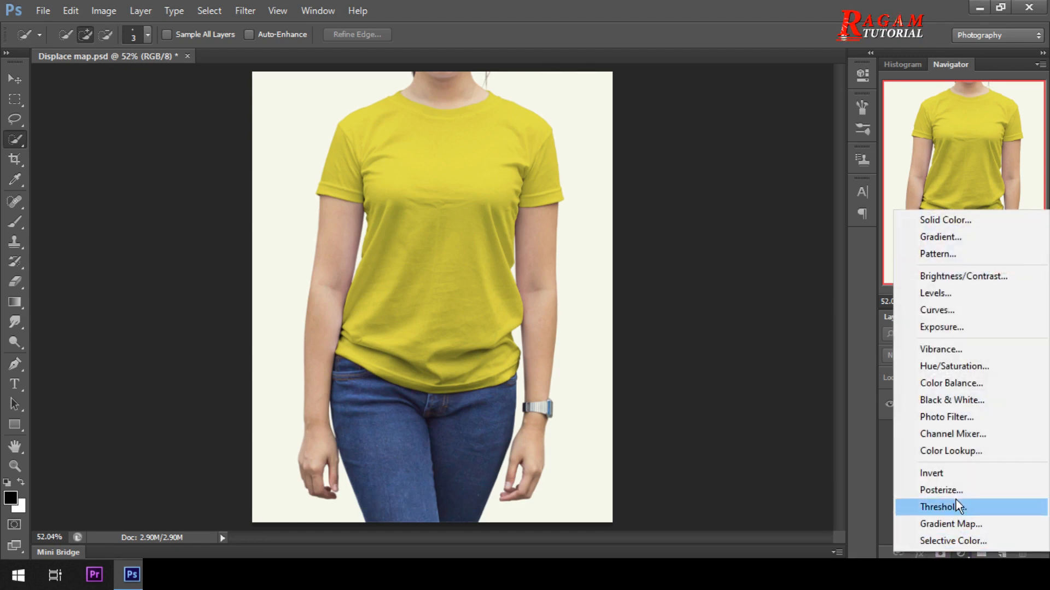
click(953, 254)
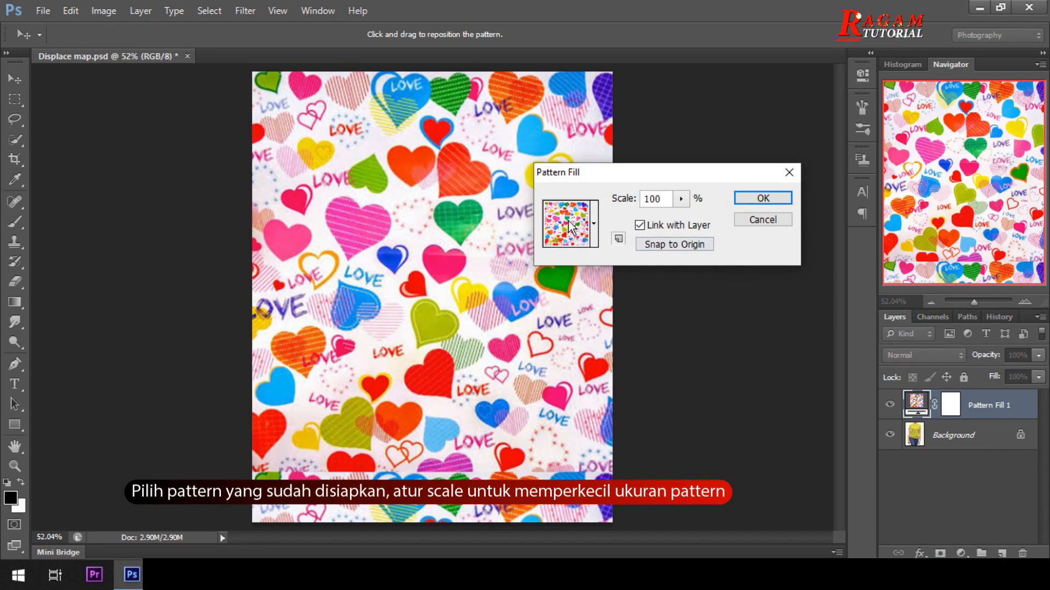
click(775, 202)
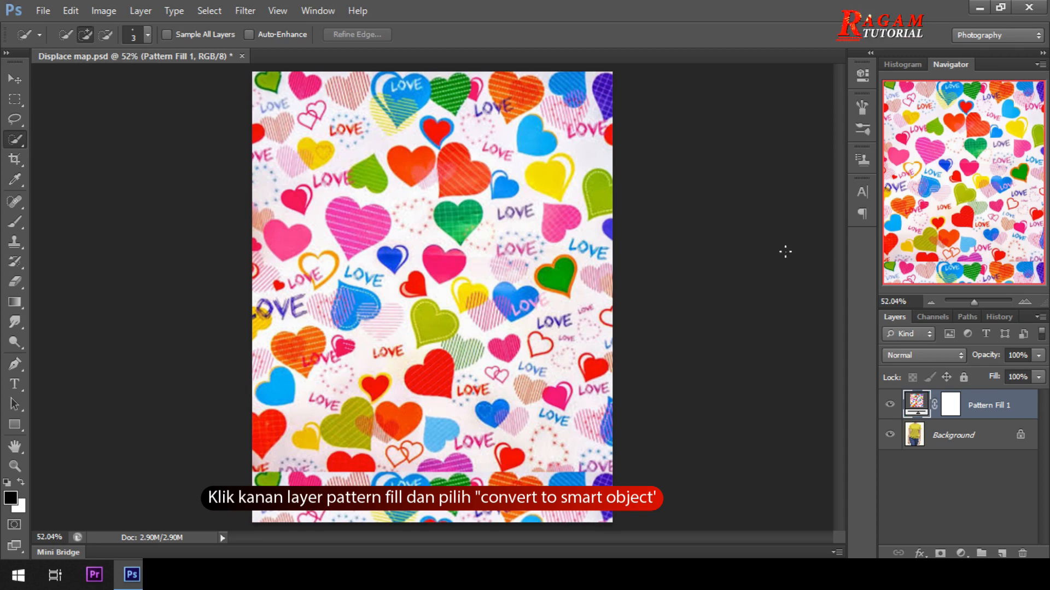
right_click(983, 407)
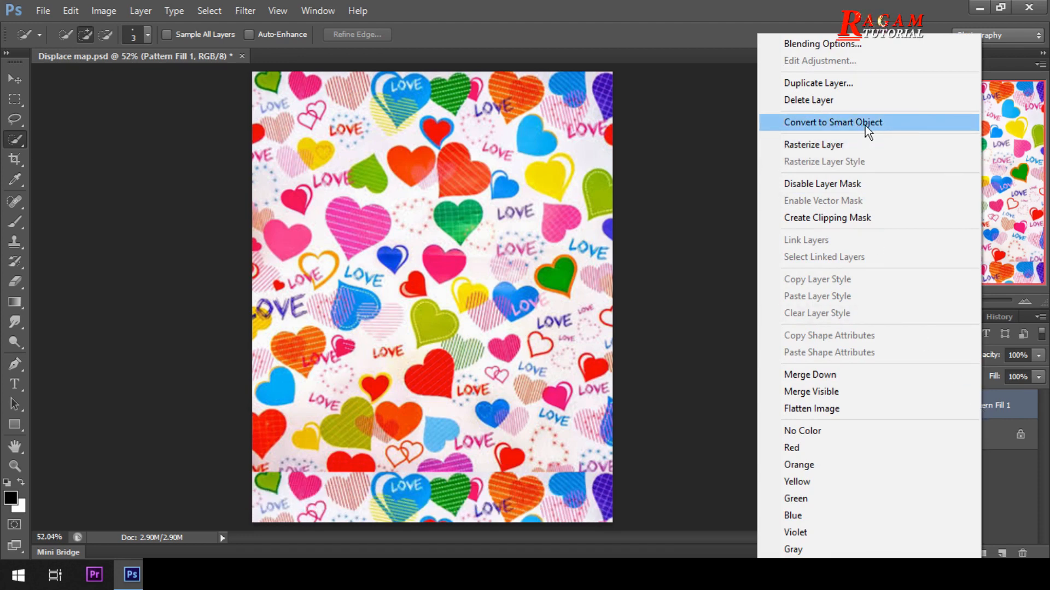
click(911, 122)
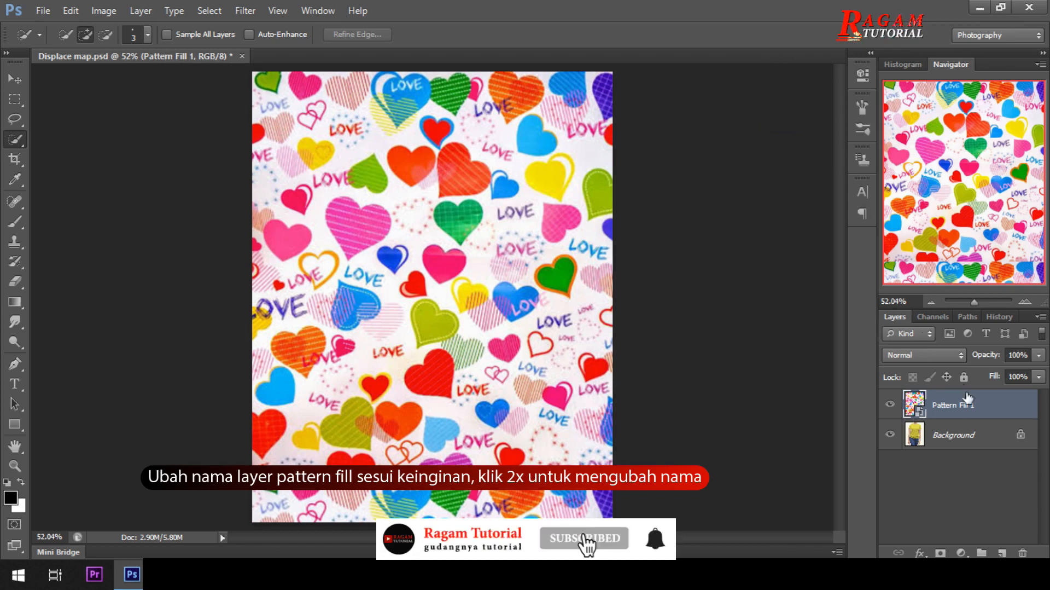
Rename the pattern fill layer as "Desain disini"
double_click(952, 406)
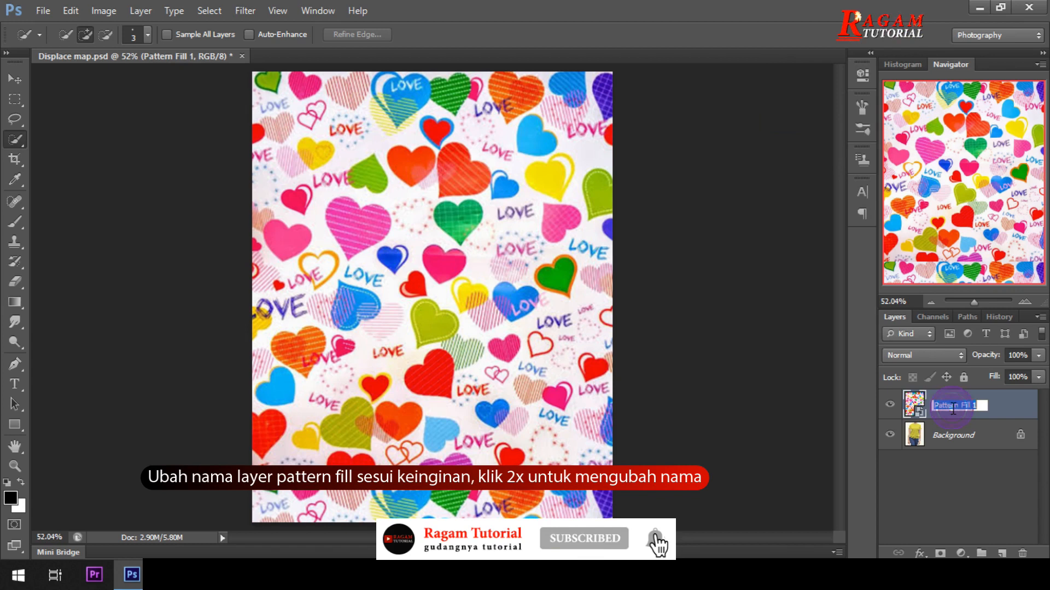
text(D)
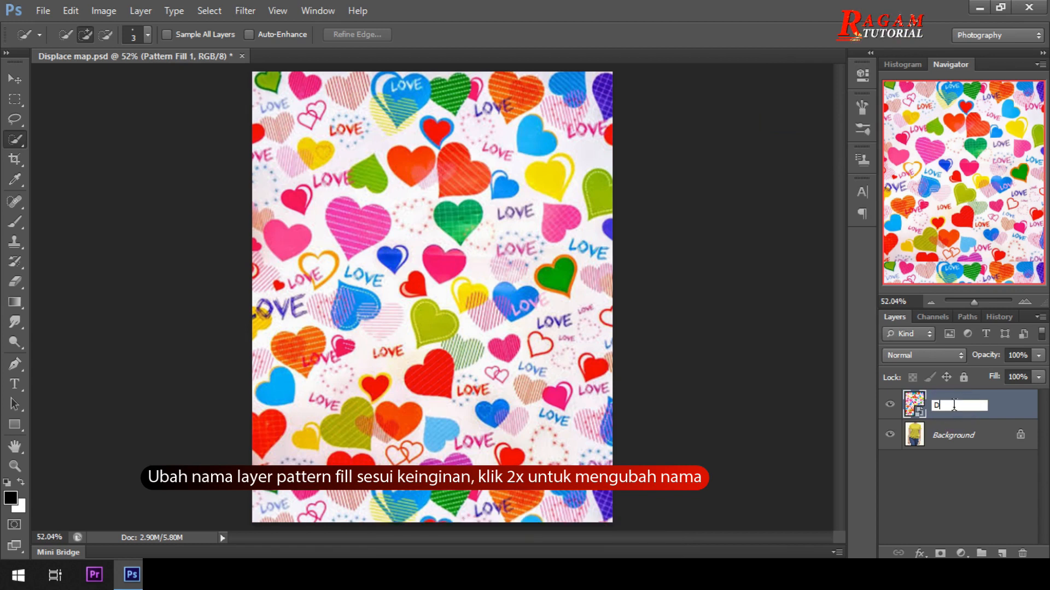
text(esain)
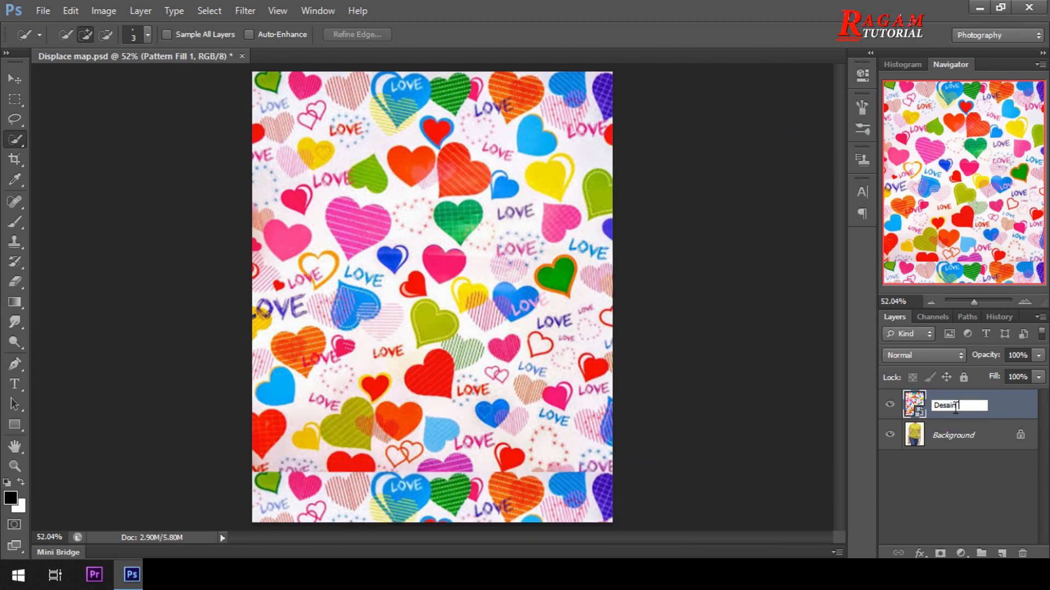
text( disini)
key(Return)
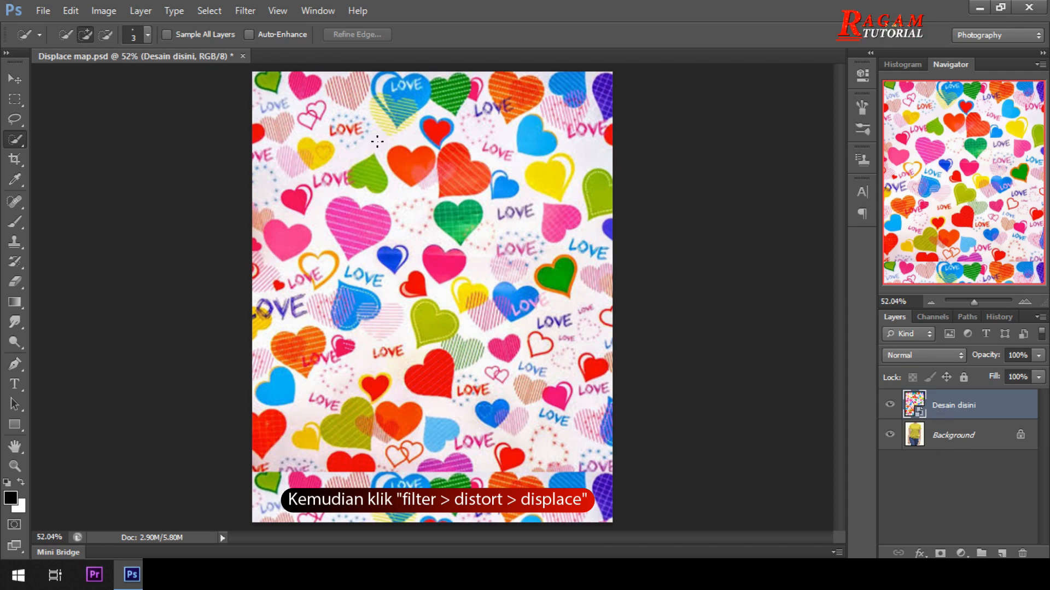
Apply the Displace filter to the design layer at 13 horizontal and vertical scale, using the "Displace map" file from the Tutorial folder
click(239, 13)
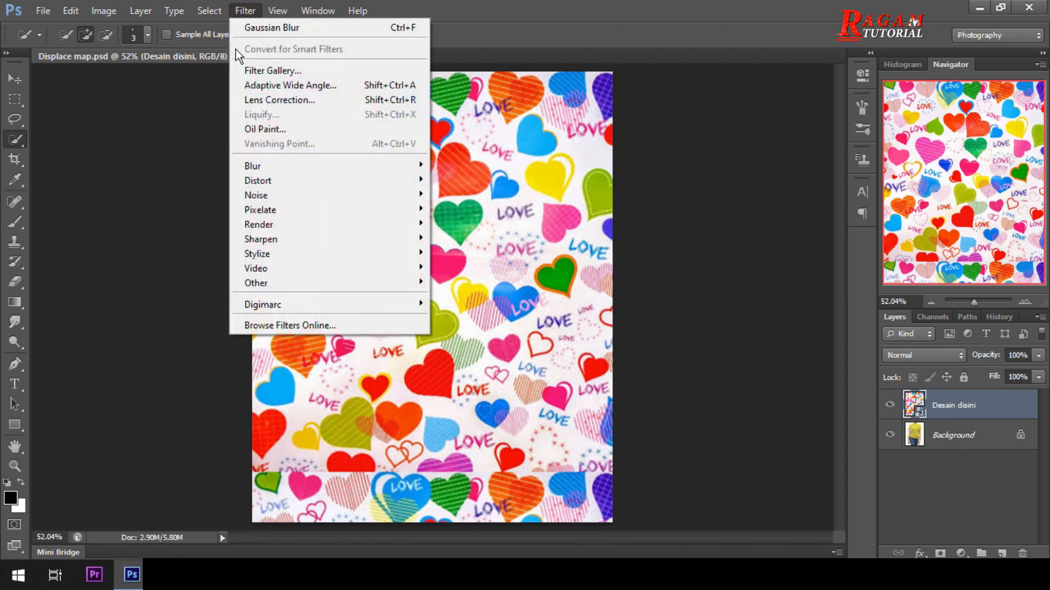
mouse_move(383, 182)
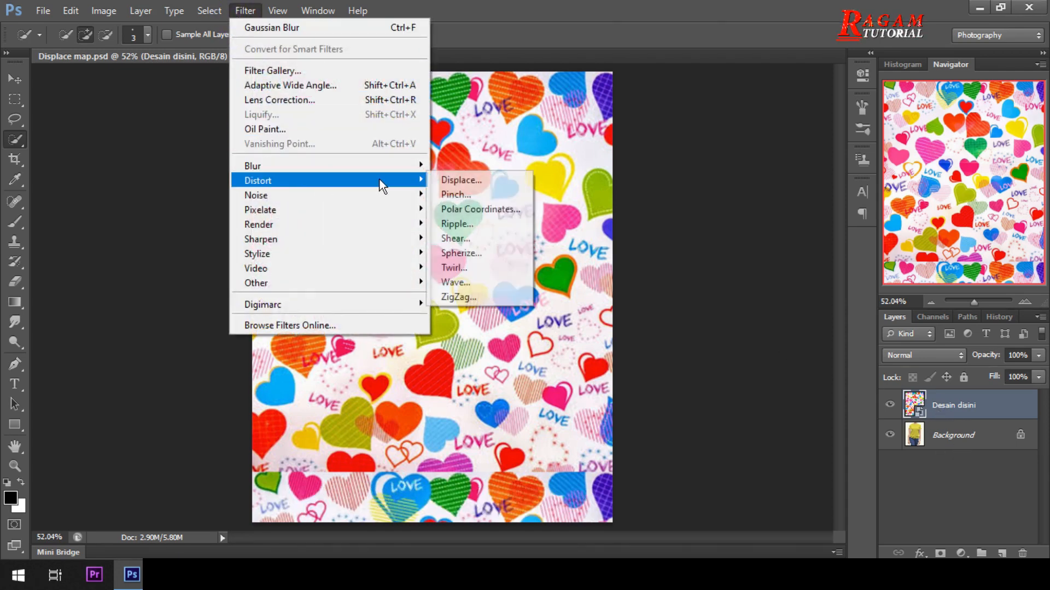
click(498, 183)
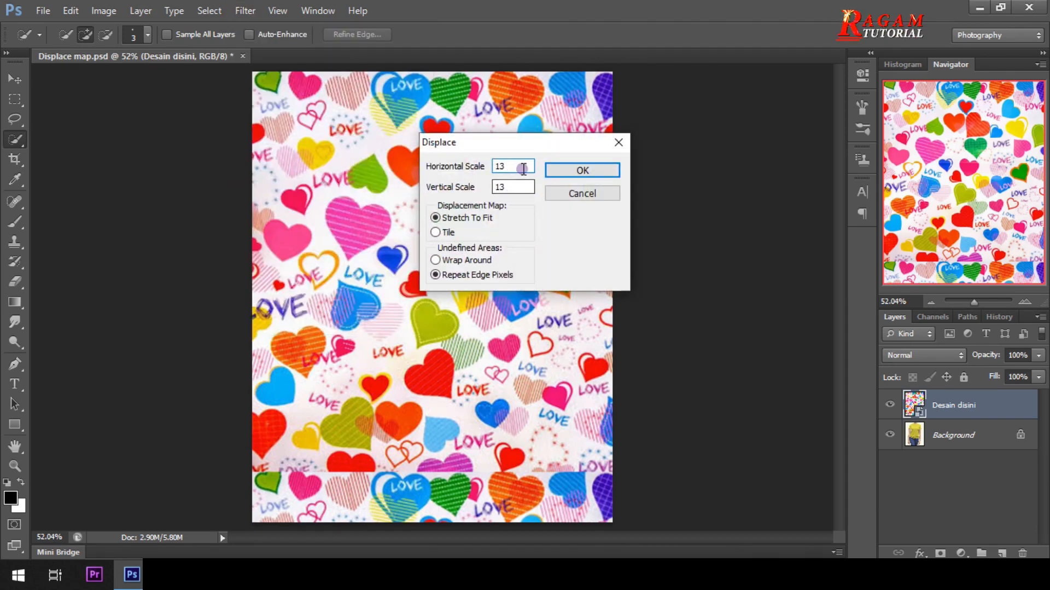
click(518, 186)
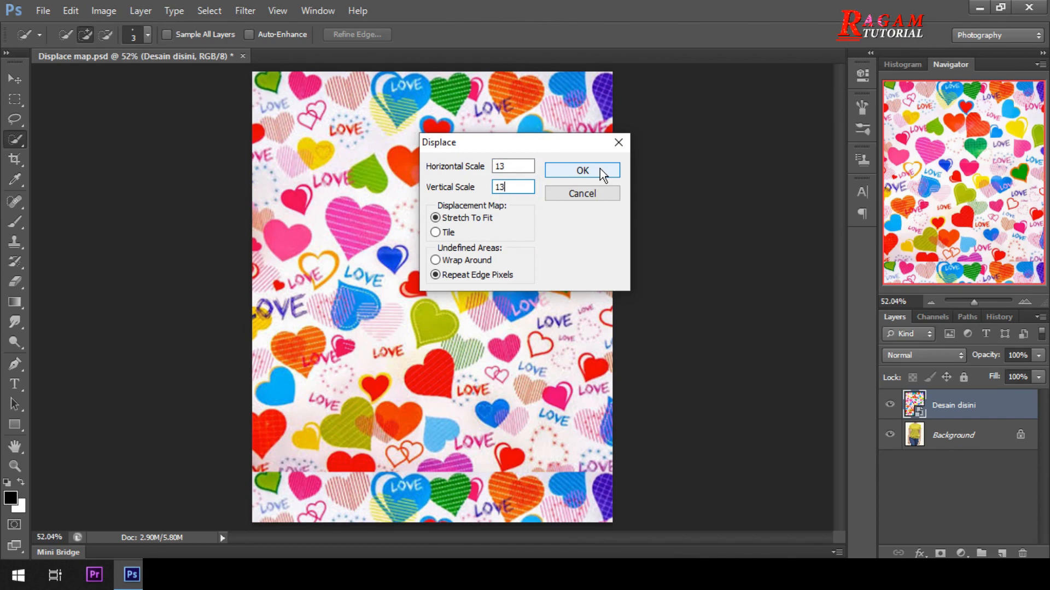
click(601, 169)
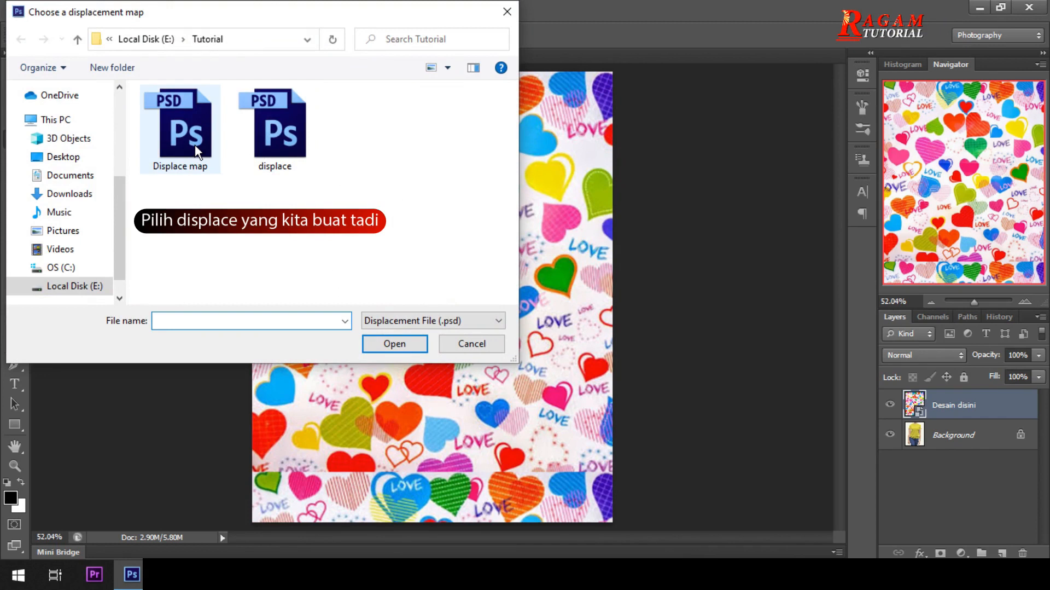
click(91, 286)
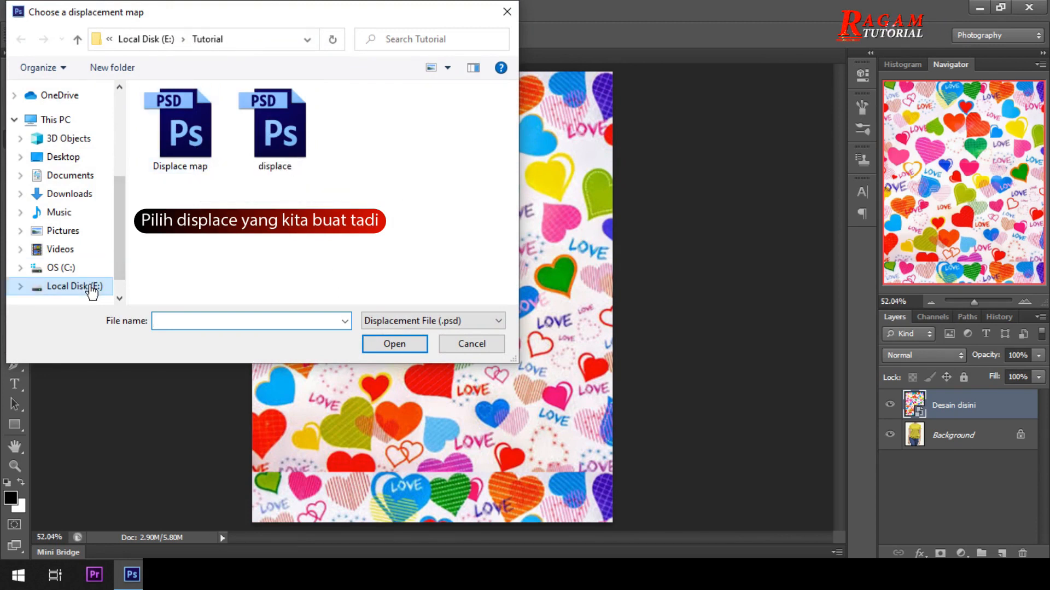
click(210, 145)
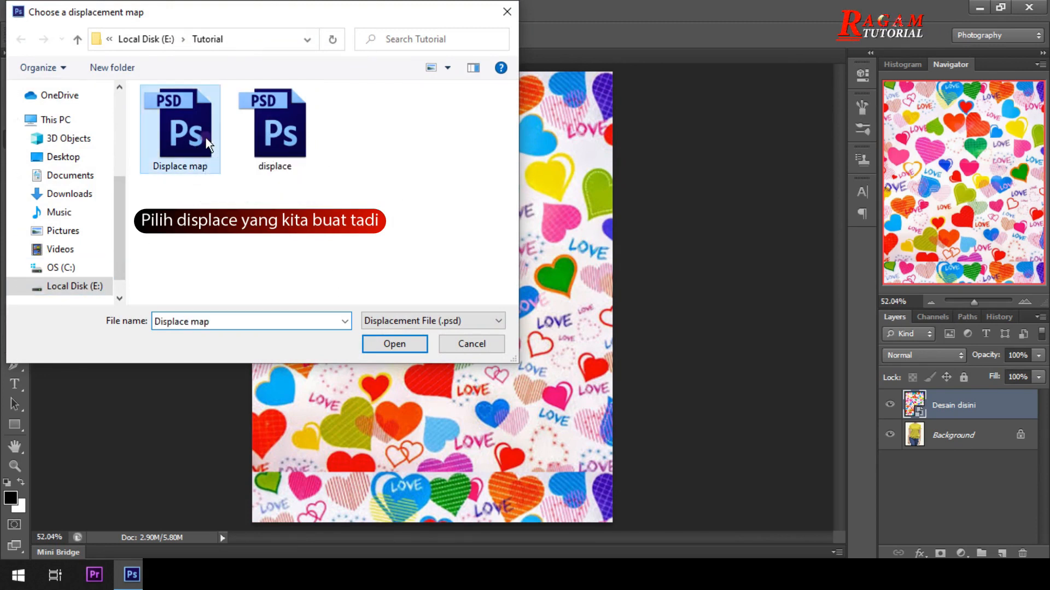
click(417, 349)
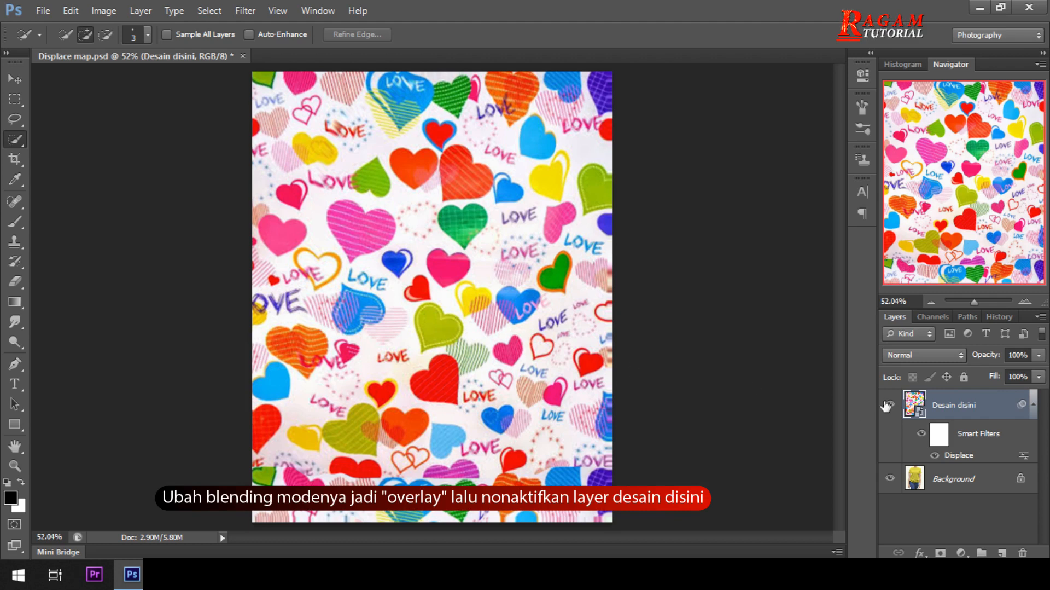
Set the Desain disini layer's blending mode to Overlay and hide the layer
click(926, 357)
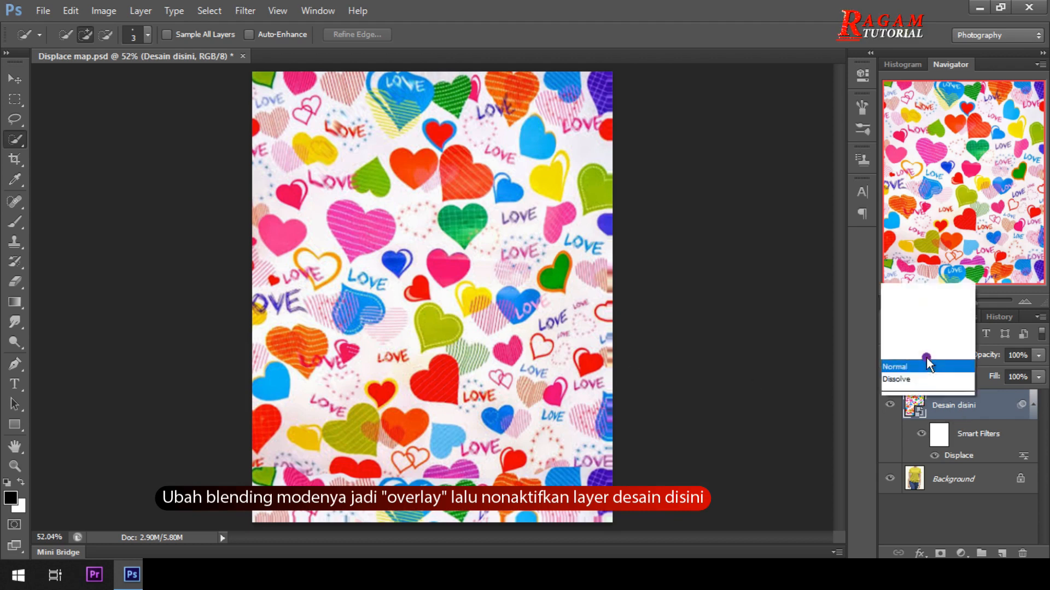
click(921, 192)
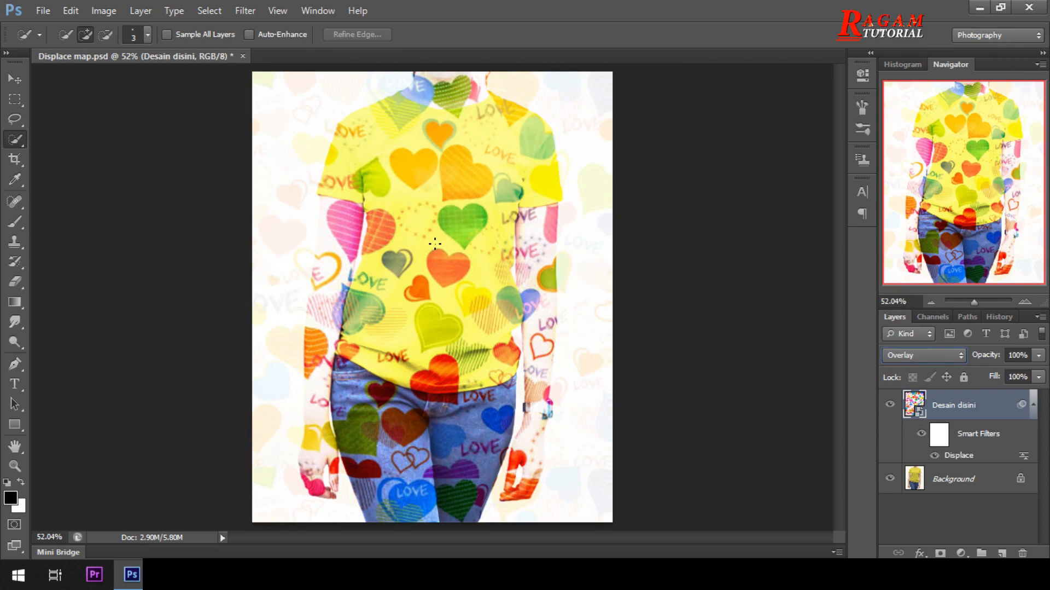
click(891, 407)
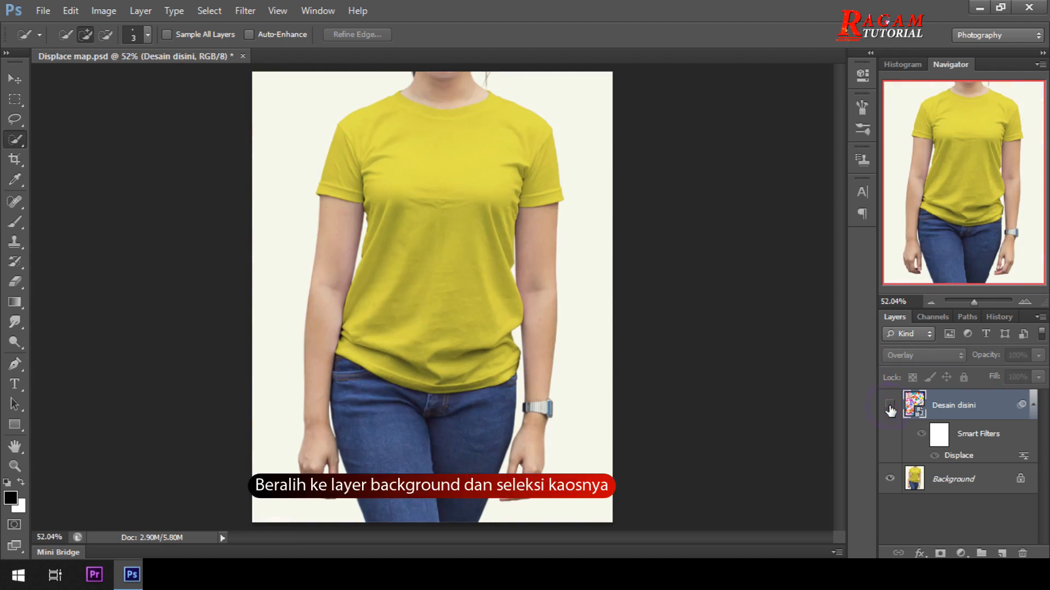
Select the yellow T-shirt on the Background layer with the Quick Selection Tool at a 5 px brush
click(965, 480)
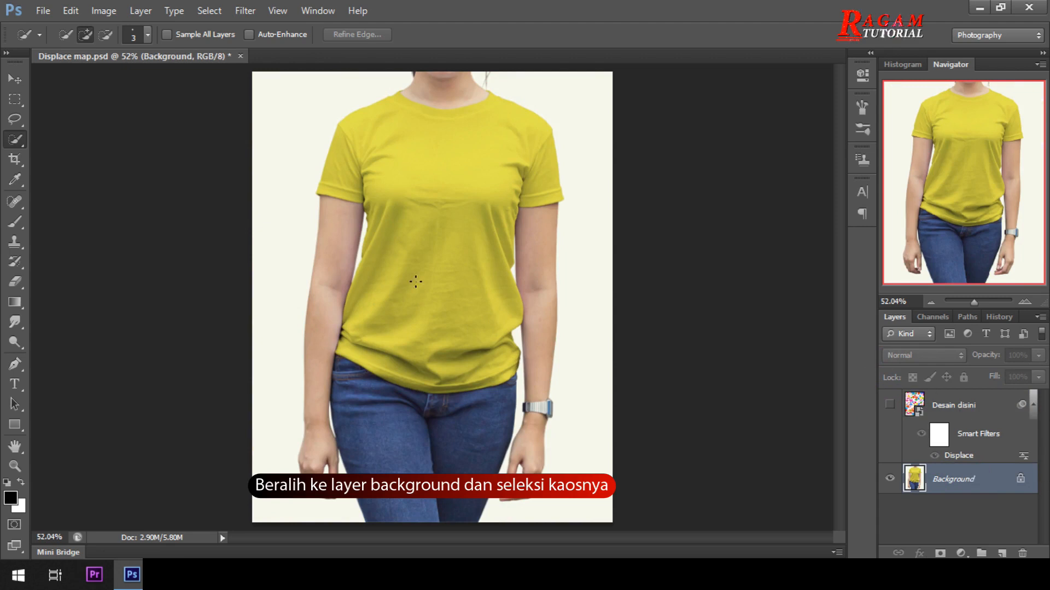
right_click(17, 146)
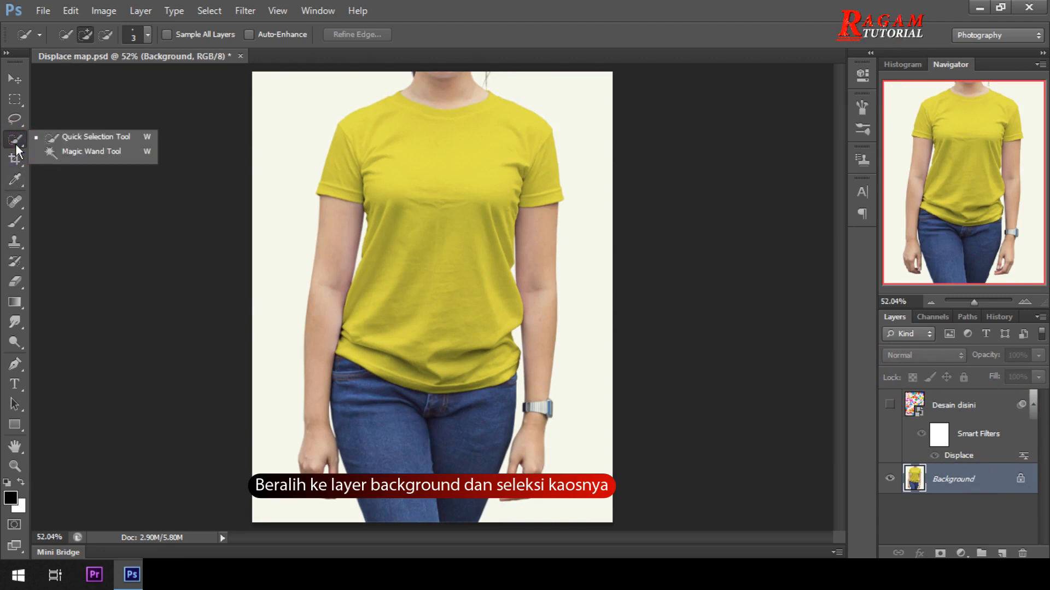
click(71, 138)
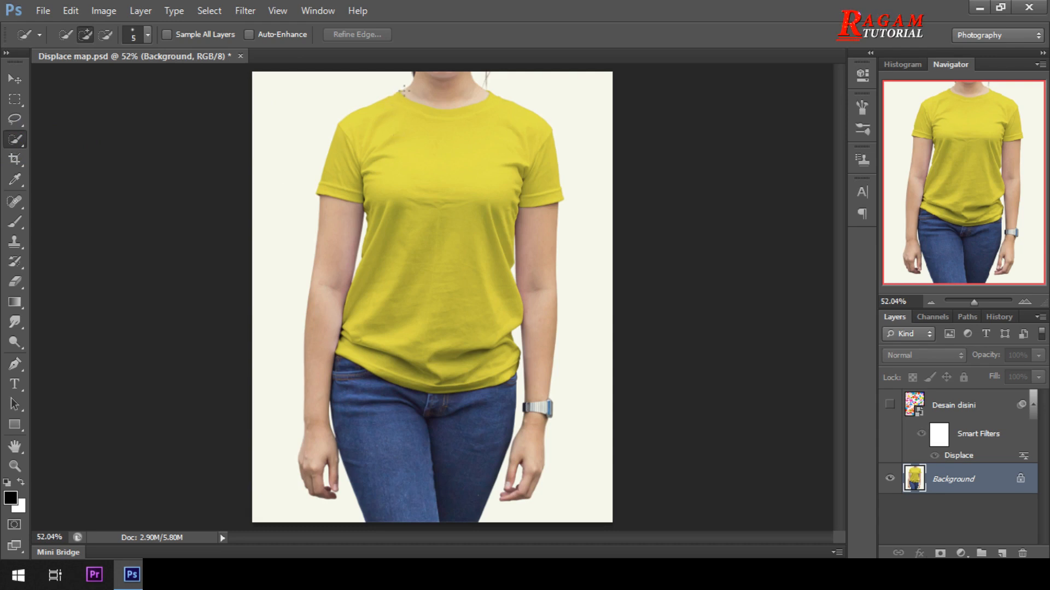
drag(401, 90, 386, 104)
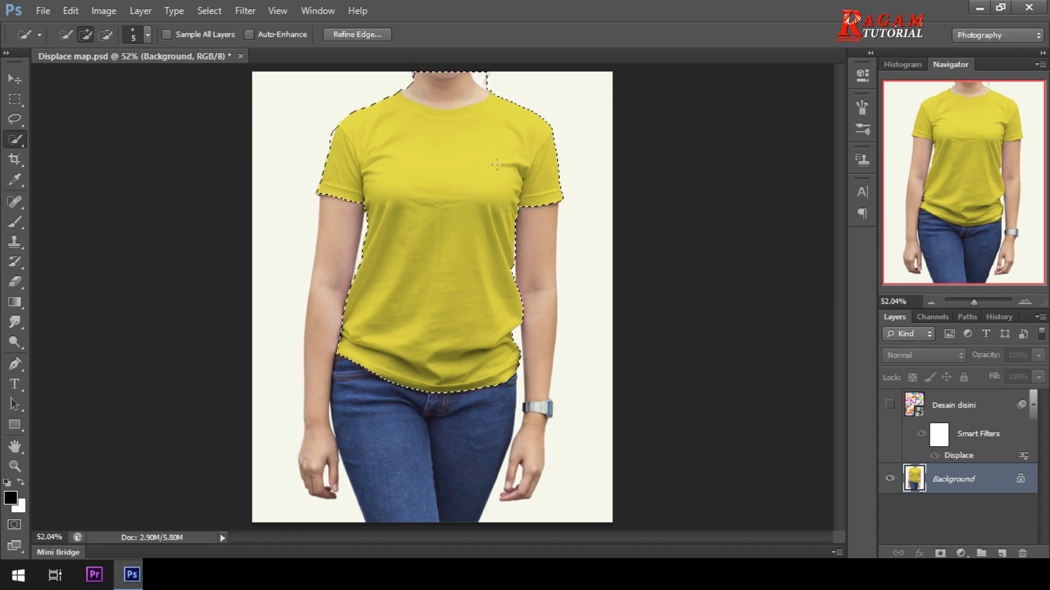
Enlarge the selection brush to 45 px and subtract the neck area from the T-shirt selection
key(bracketright)
key(bracketright)
key(bracketright)
key(bracketright)
key(bracketright)
key(bracketright)
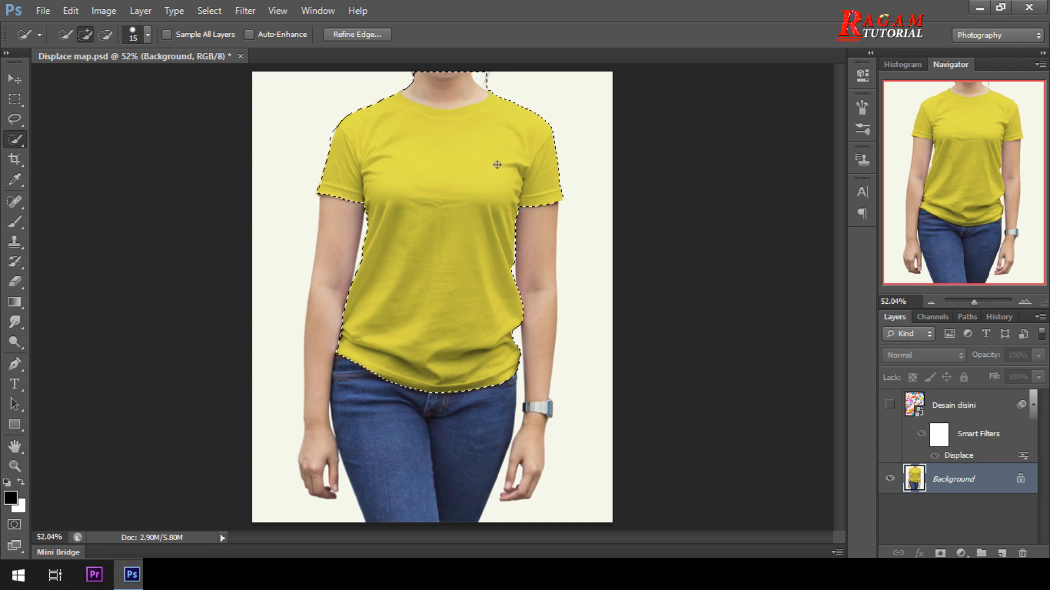
key(bracketright)
key(bracketright)
key(bracketright)
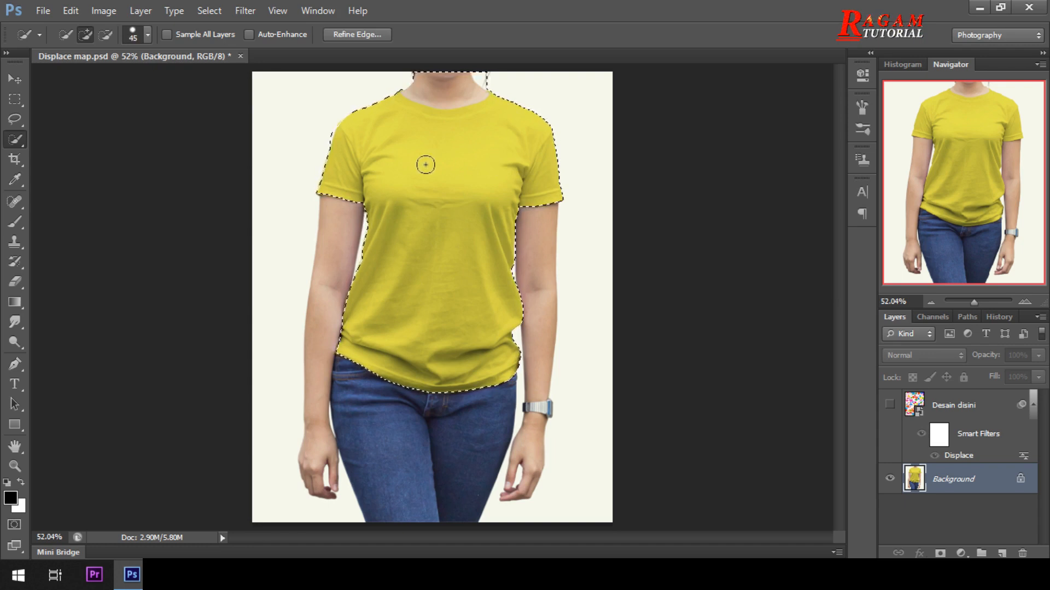
scroll(426, 164, up, 2)
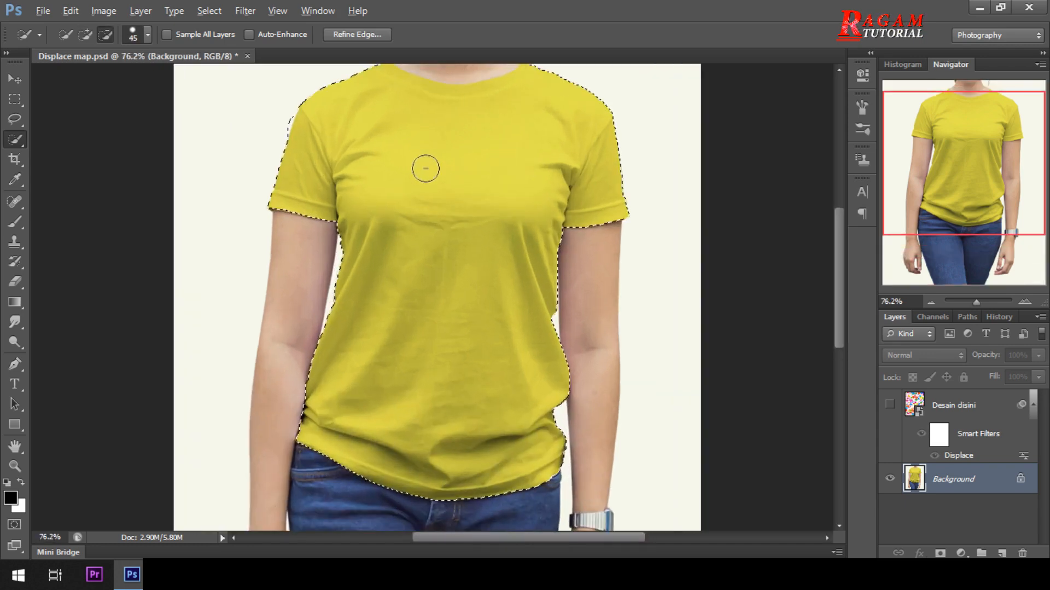
scroll(432, 171, up, 1)
drag(431, 168, 434, 342)
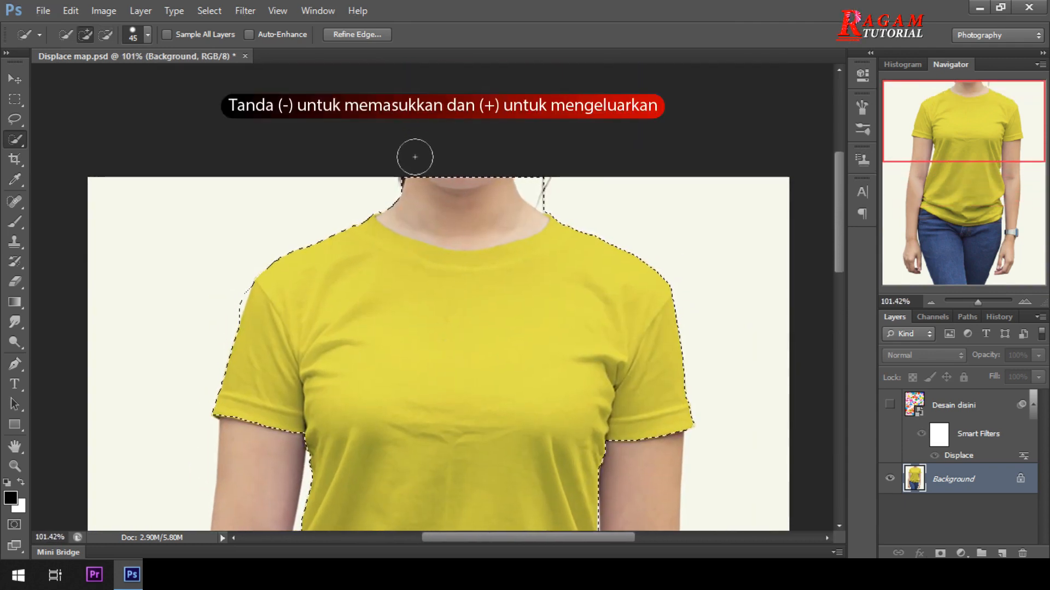
drag(419, 159, 419, 201)
scroll(432, 202, up, 2)
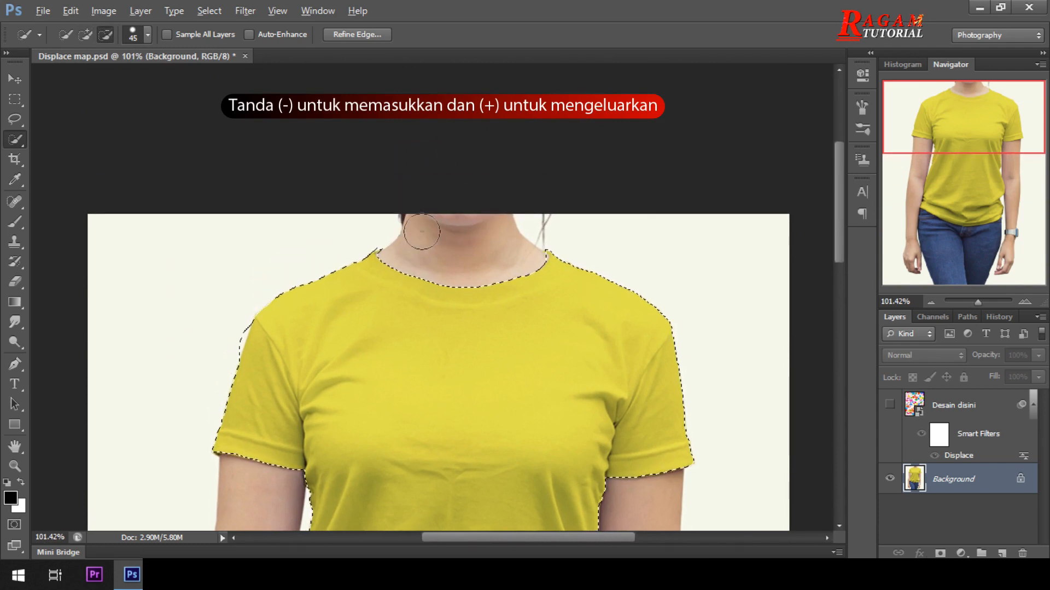
Reduce the selection brush to 3 px and clean up the selection edge at the corners of the collar
scroll(493, 230, up, 2)
key(bracketleft)
key(bracketleft)
key(bracketleft)
key(bracketleft)
key(bracketleft)
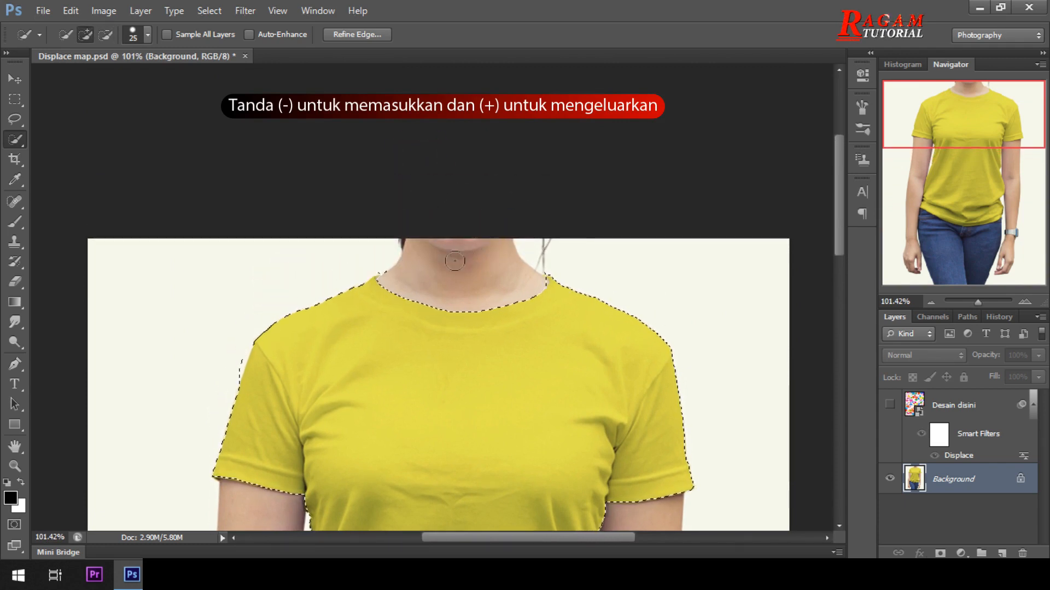
scroll(406, 288, up, 2)
scroll(406, 288, up, 1)
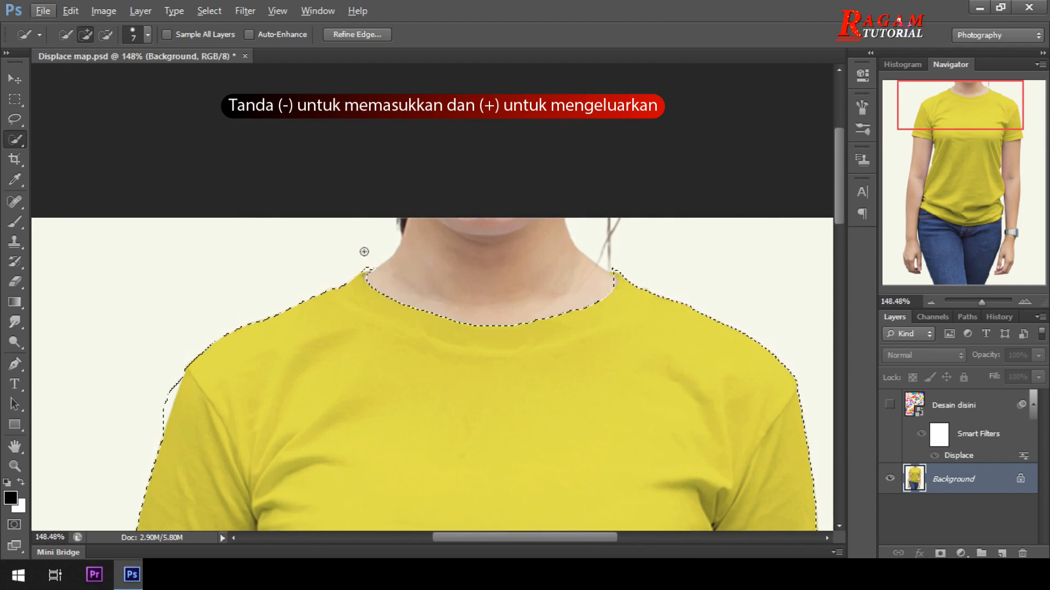
key(alt)
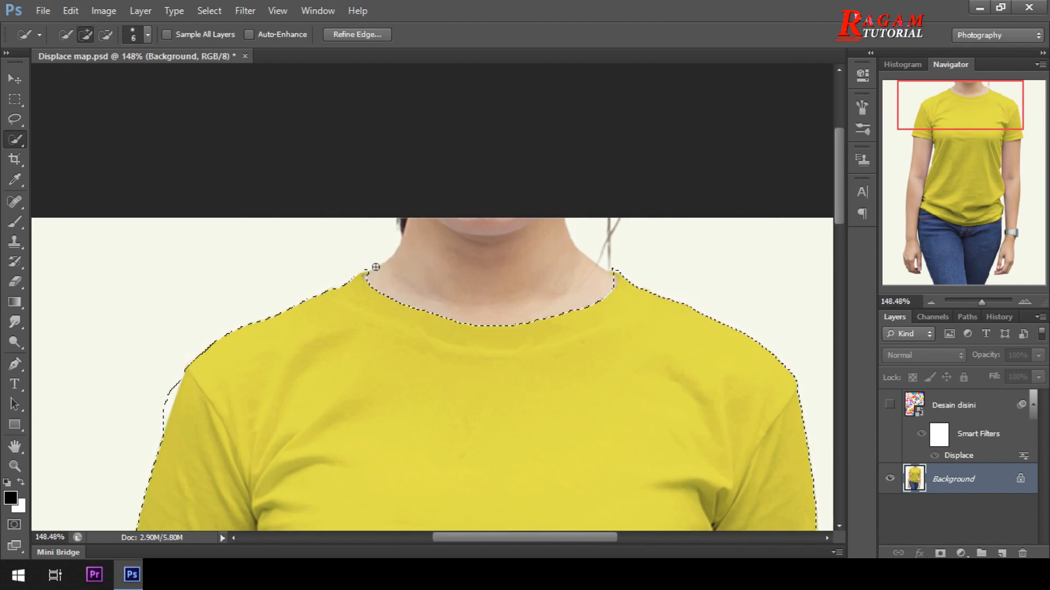
key(bracketleft)
key(bracketleft)
key(bracketleft)
key(alt)
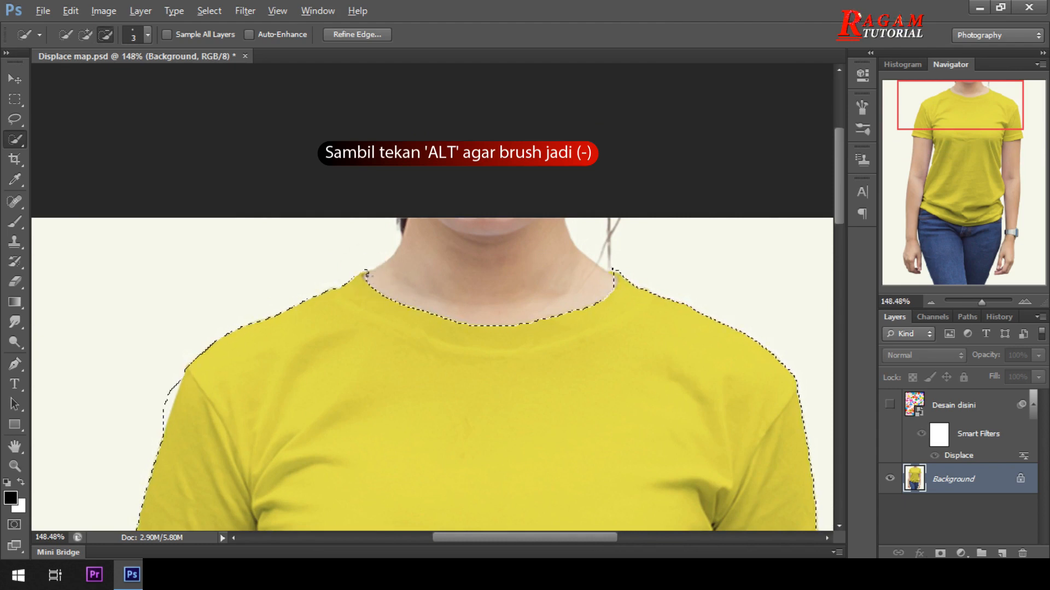
alt+click(368, 276)
scroll(369, 276, up, 2)
scroll(368, 276, down, 3)
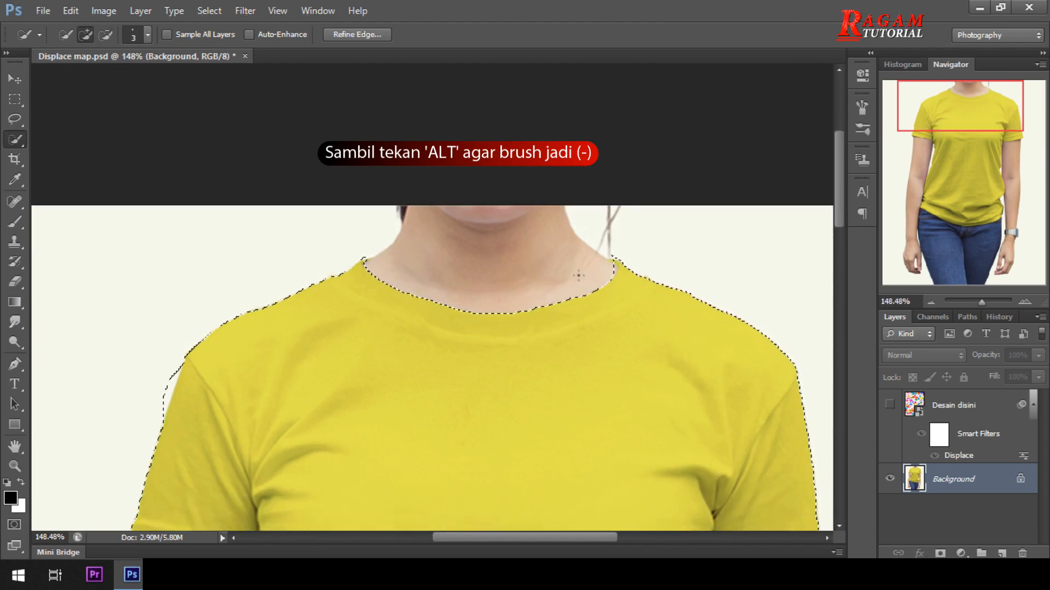
scroll(596, 272, up, 1)
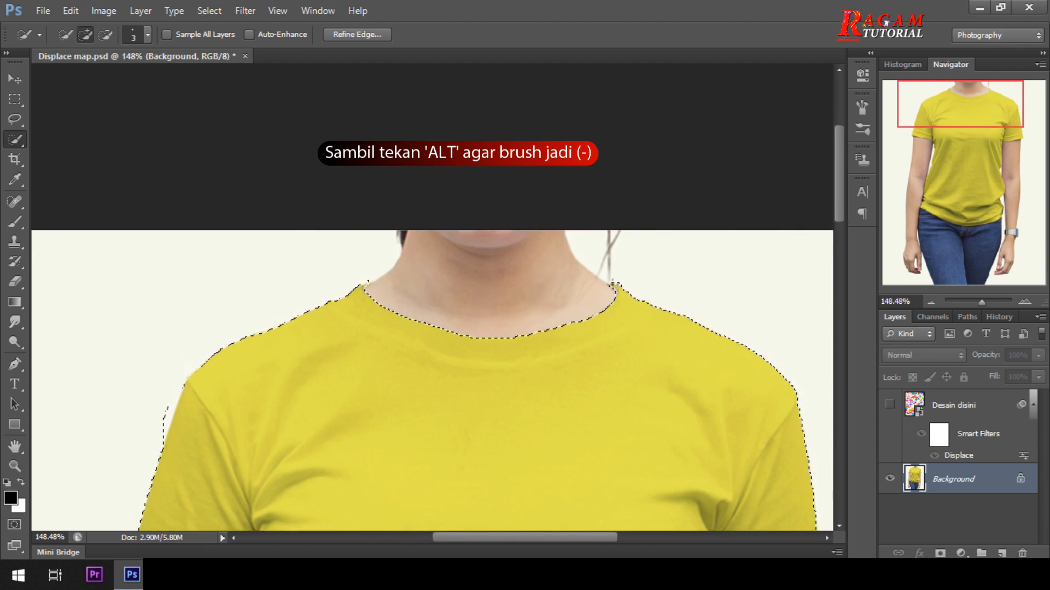
Enlarge the selection brush to 15 px and refine the selection edge along the shirt's left shoulder in the photo
scroll(469, 295, down, 5)
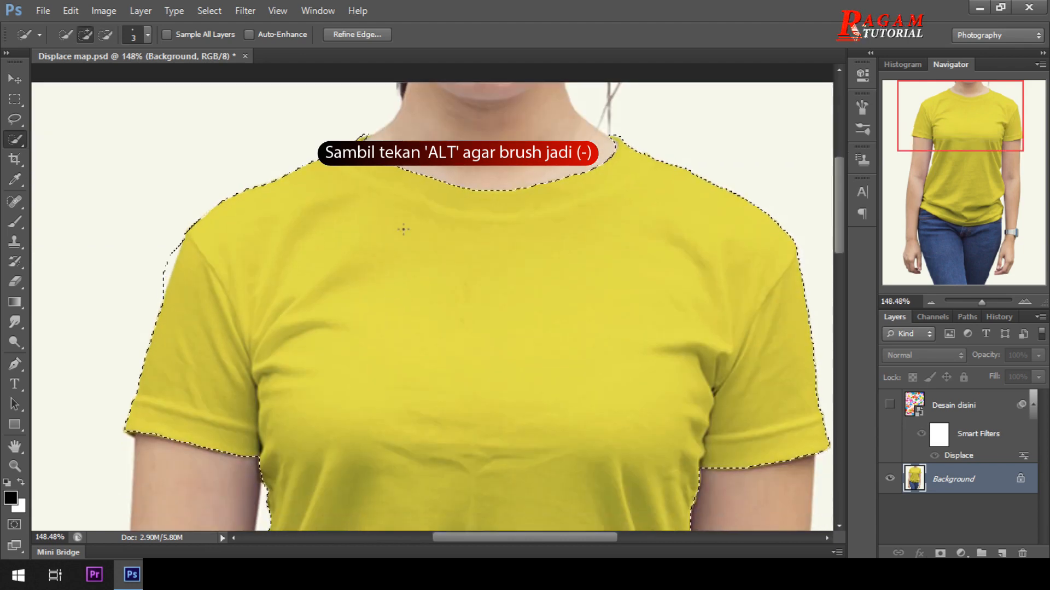
scroll(382, 199, down, 1)
key(bracketright)
key(bracketright)
key(bracketright)
key(bracketright)
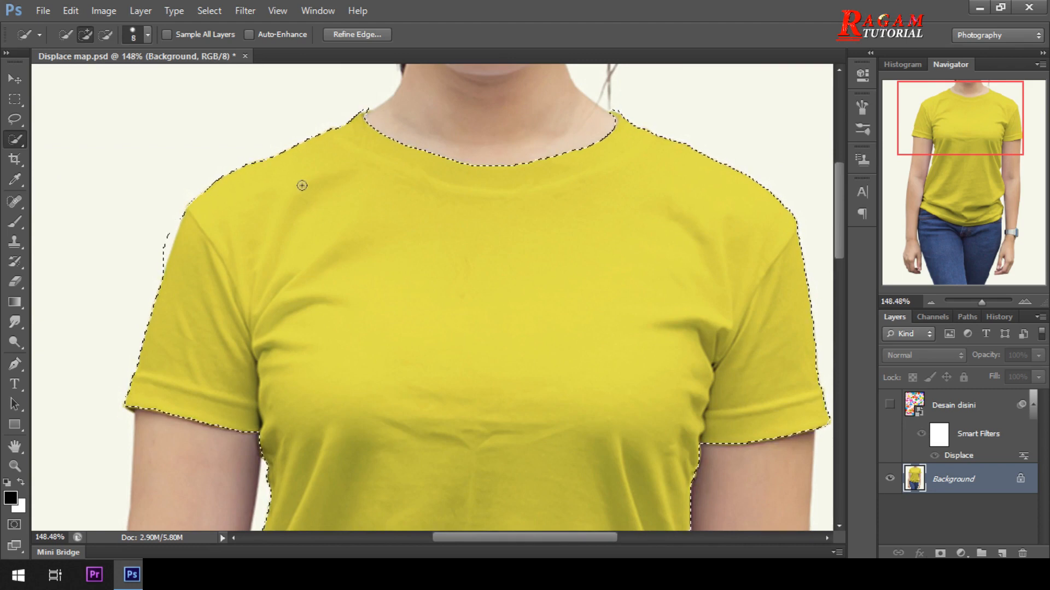
scroll(284, 197, up, 1)
key(bracketright)
key(bracketright)
key(bracketright)
key(bracketright)
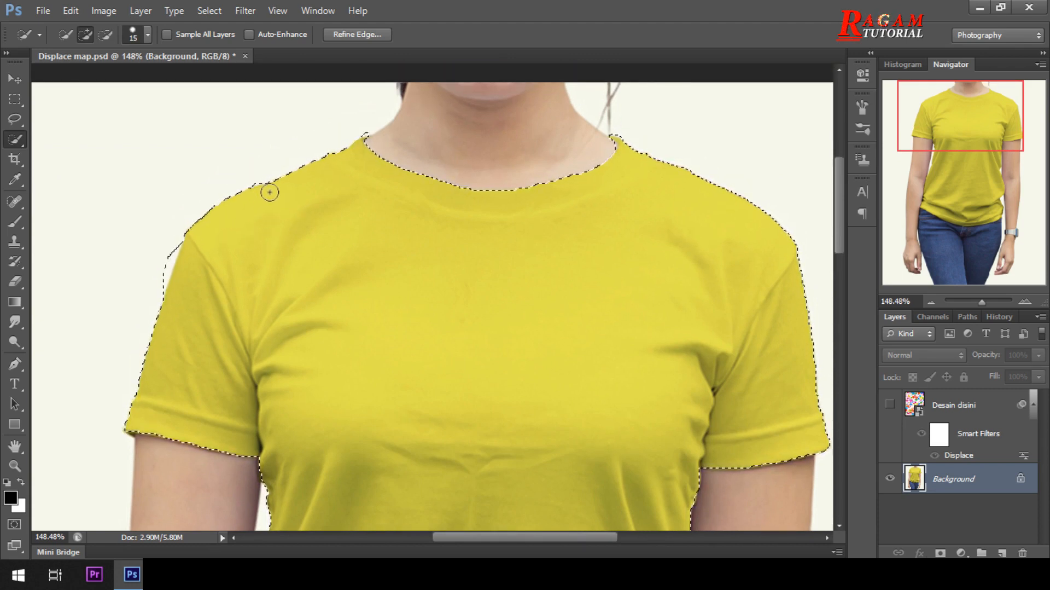
alt+click(251, 169)
alt+click(251, 176)
scroll(209, 199, down, 1)
click(212, 199)
click(217, 194)
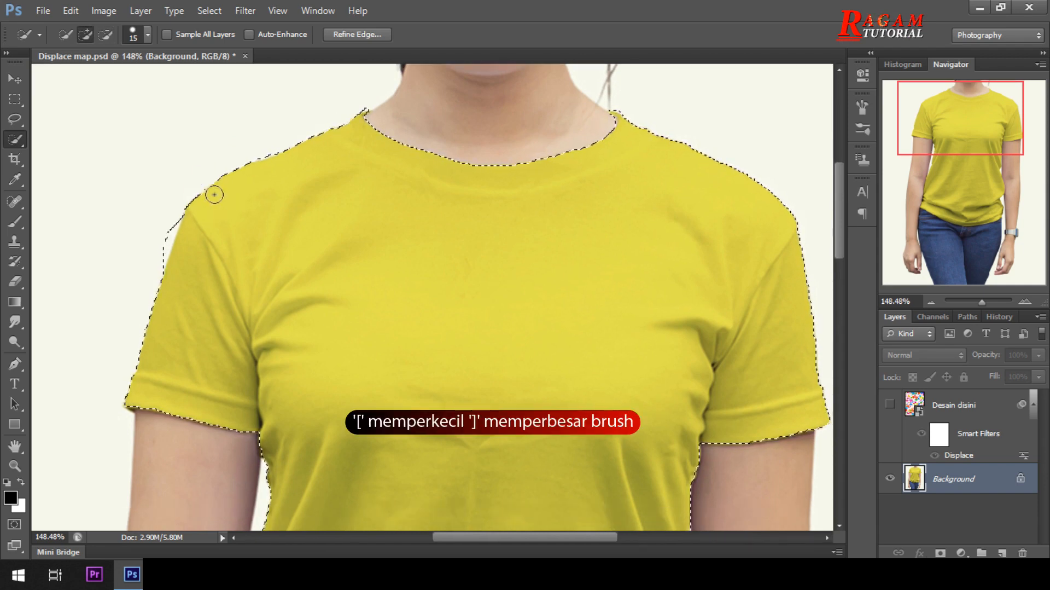
click(226, 189)
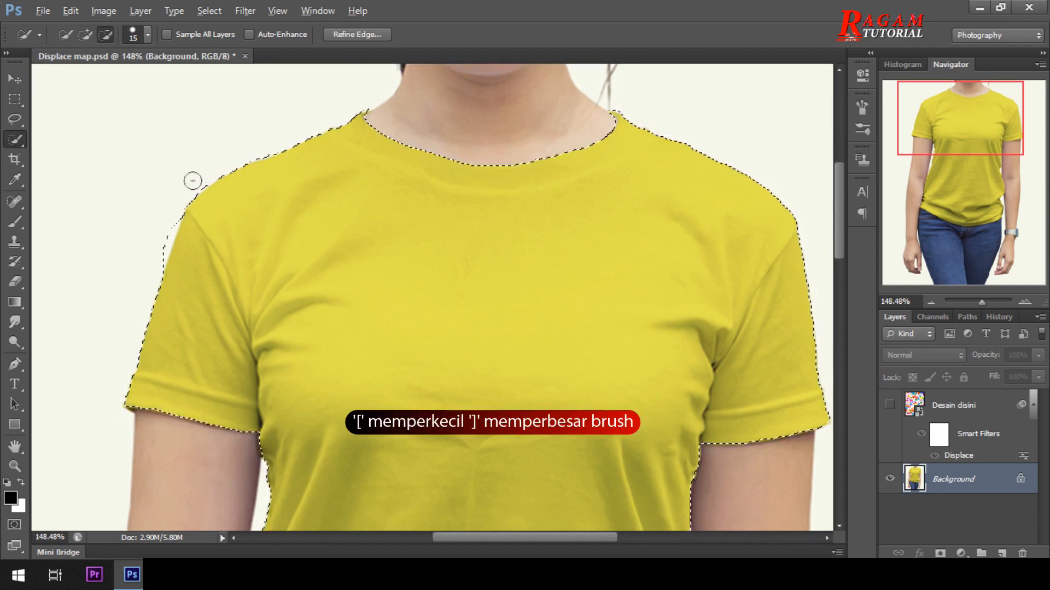
Fit the selection to the top of the left sleeve, subtracting the strip of background beside it
scroll(183, 189, down, 1)
click(197, 186)
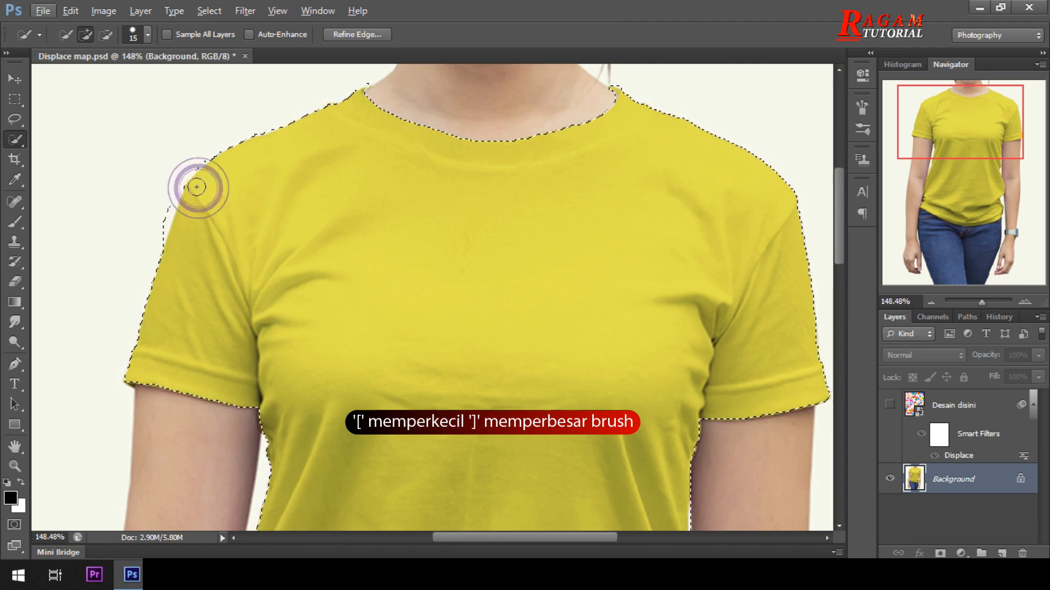
scroll(181, 191, down, 1)
alt+click(155, 202)
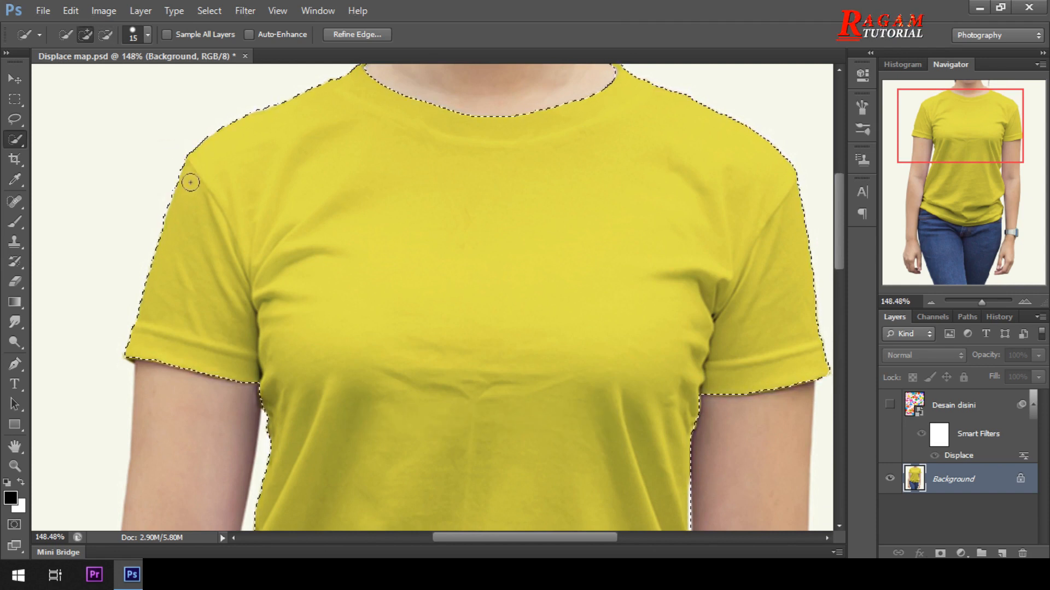
Reduce the selection brush to 5 px and clean up the selection at the outer corner of the left sleeve's cuff
scroll(180, 197, down, 2)
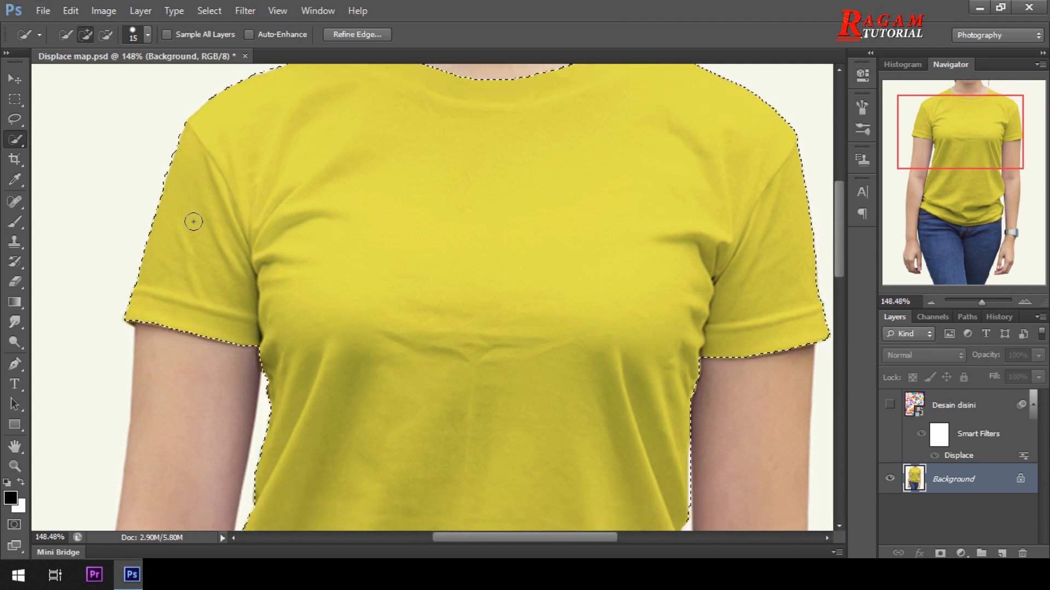
key(bracketleft)
key(bracketleft)
key(bracketleft)
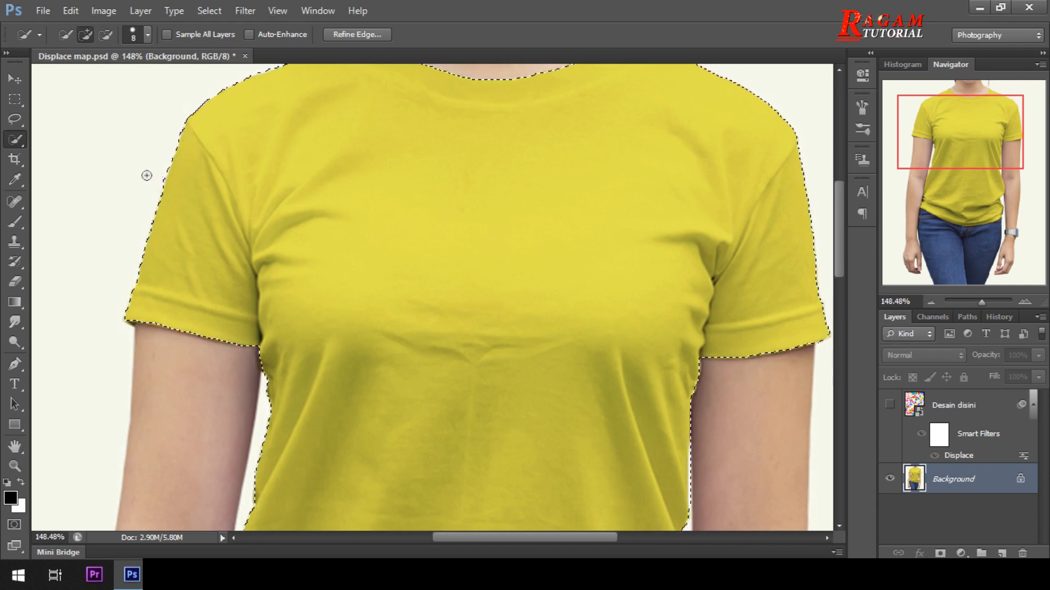
scroll(156, 187, down, 3)
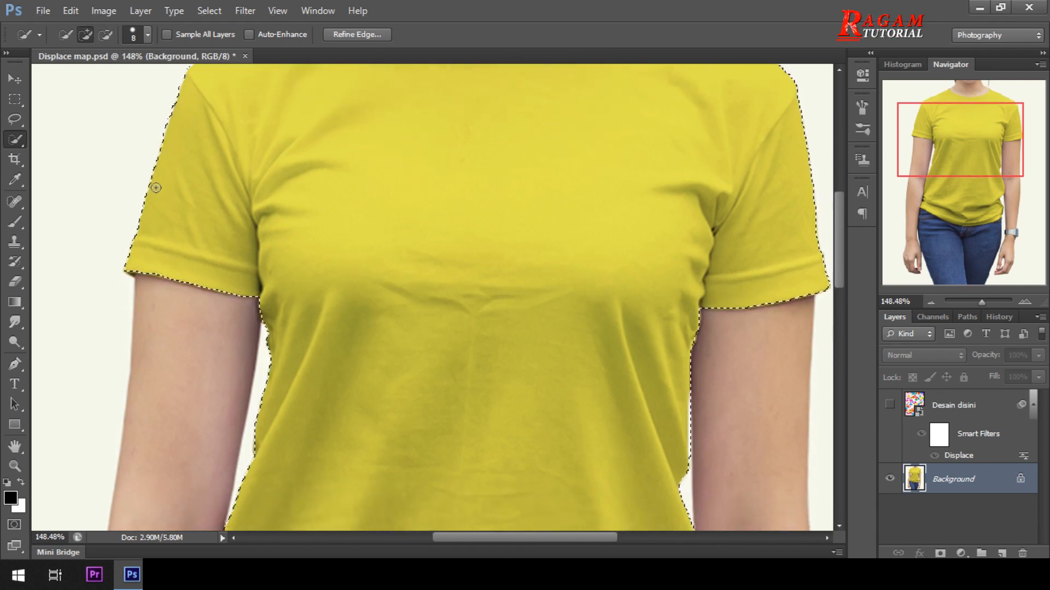
scroll(156, 188, down, 1)
key(bracketleft)
key(bracketleft)
key(bracketleft)
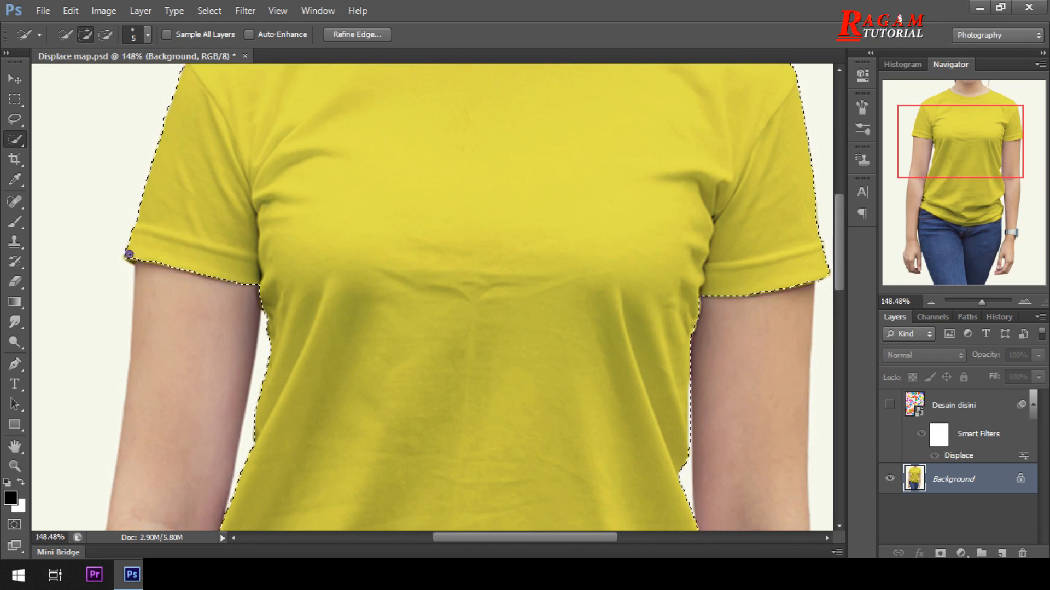
scroll(145, 251, down, 5)
scroll(193, 201, up, 3)
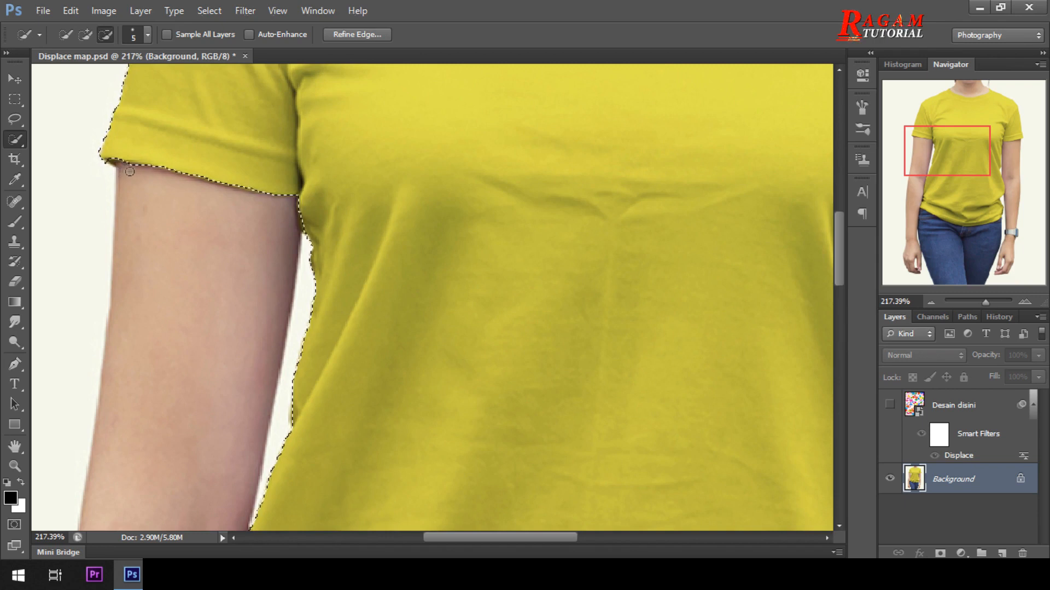
alt+click(112, 152)
click(116, 154)
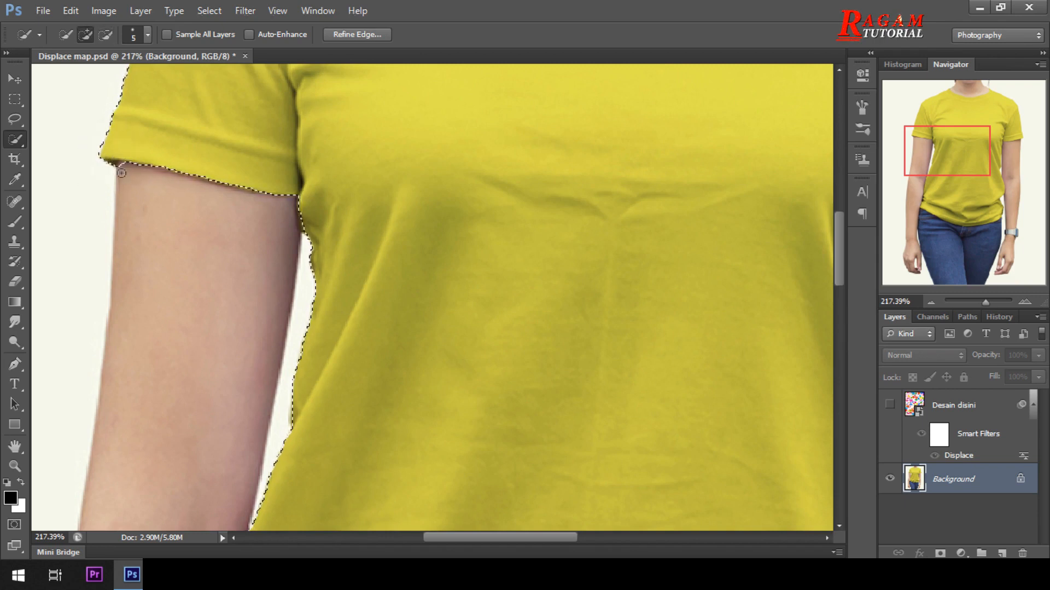
Refine the selection edge down the shirt's left side, from the armpit to the folds at the waist
scroll(225, 187, down, 3)
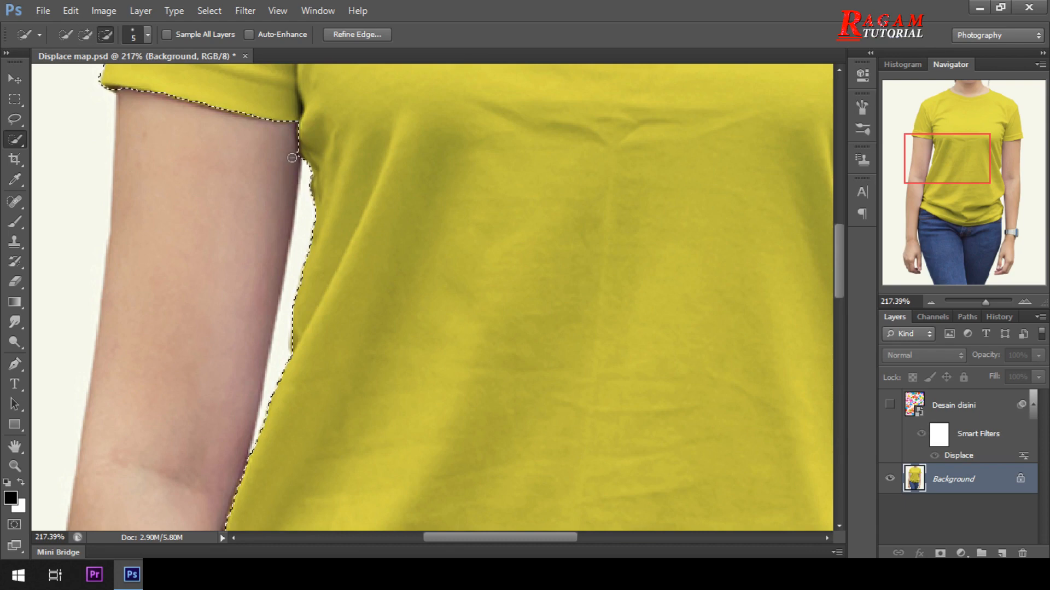
scroll(284, 168, down, 5)
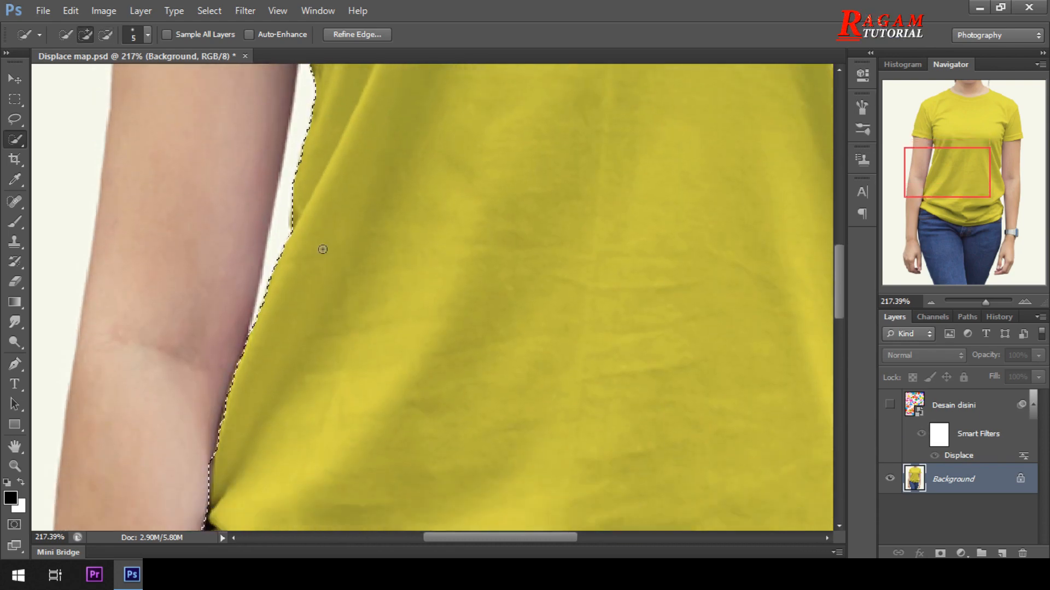
scroll(314, 236, down, 7)
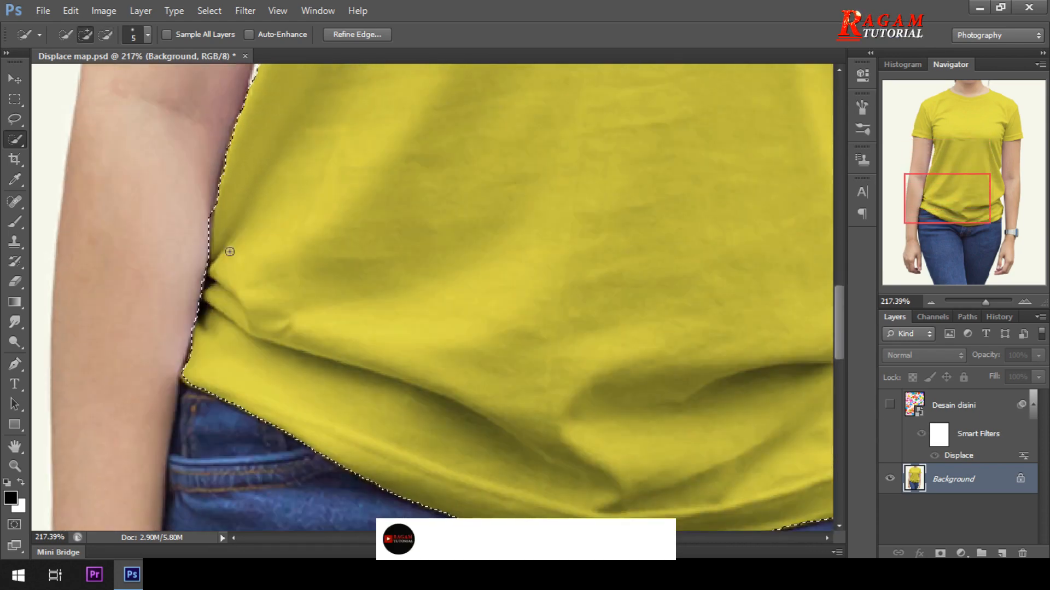
alt+click(195, 225)
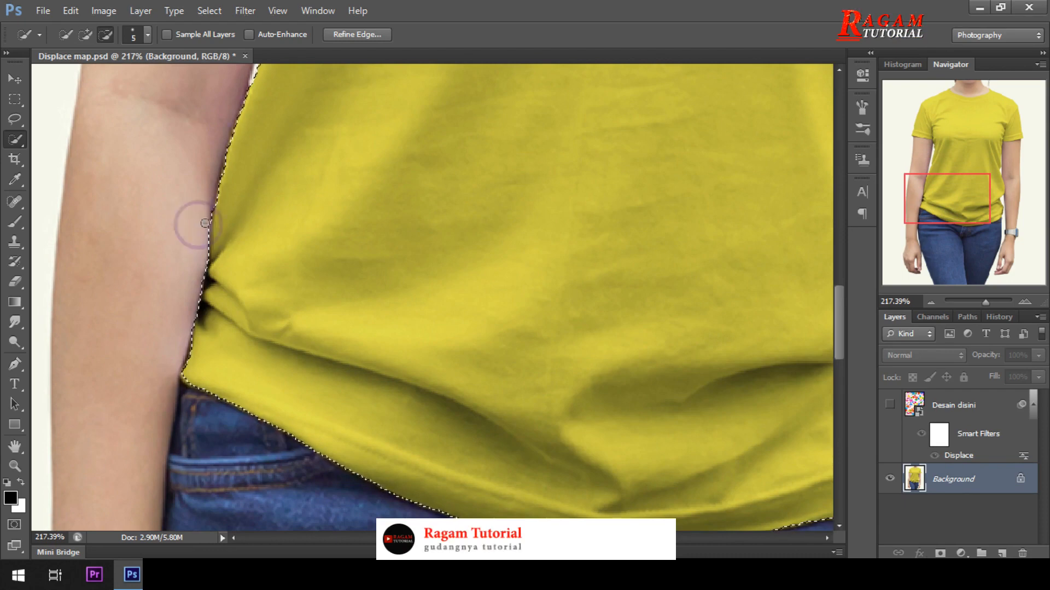
alt+click(200, 234)
scroll(197, 254, down, 2)
scroll(192, 252, up, 2)
click(211, 250)
scroll(197, 266, down, 3)
click(196, 298)
click(206, 309)
scroll(257, 290, down, 1)
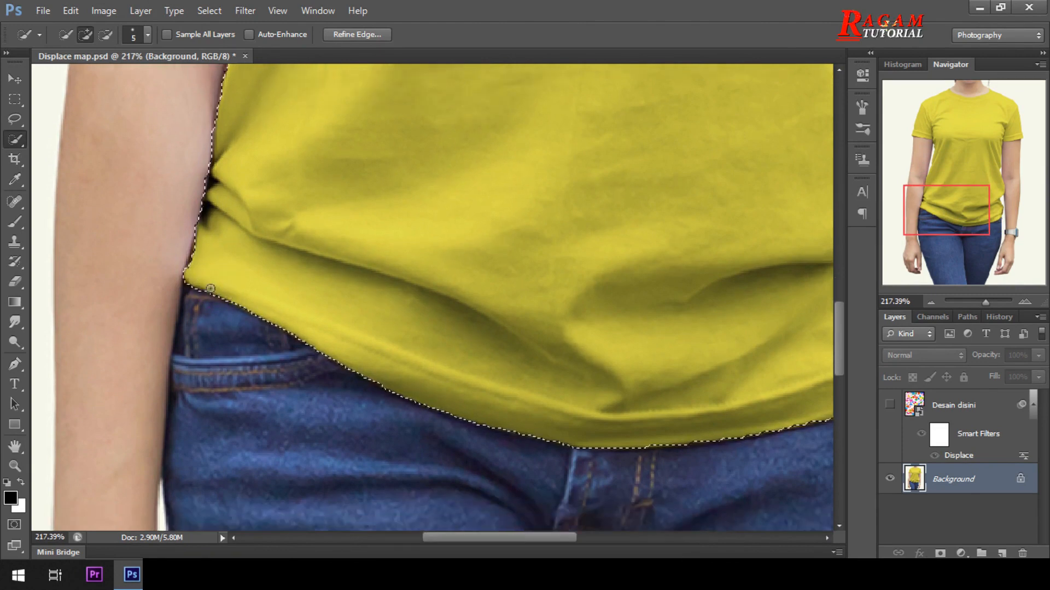
Clean up the selection edge along the shirt's bottom hem above the jeans, from the left corner to the middle
scroll(313, 274, down, 2)
scroll(307, 274, down, 3)
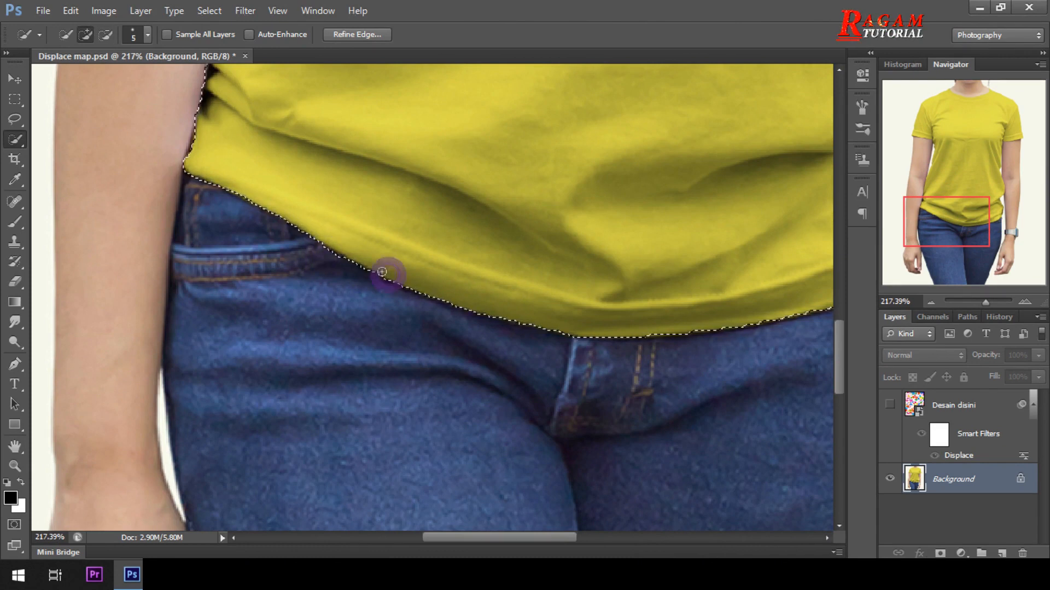
scroll(427, 273, down, 1)
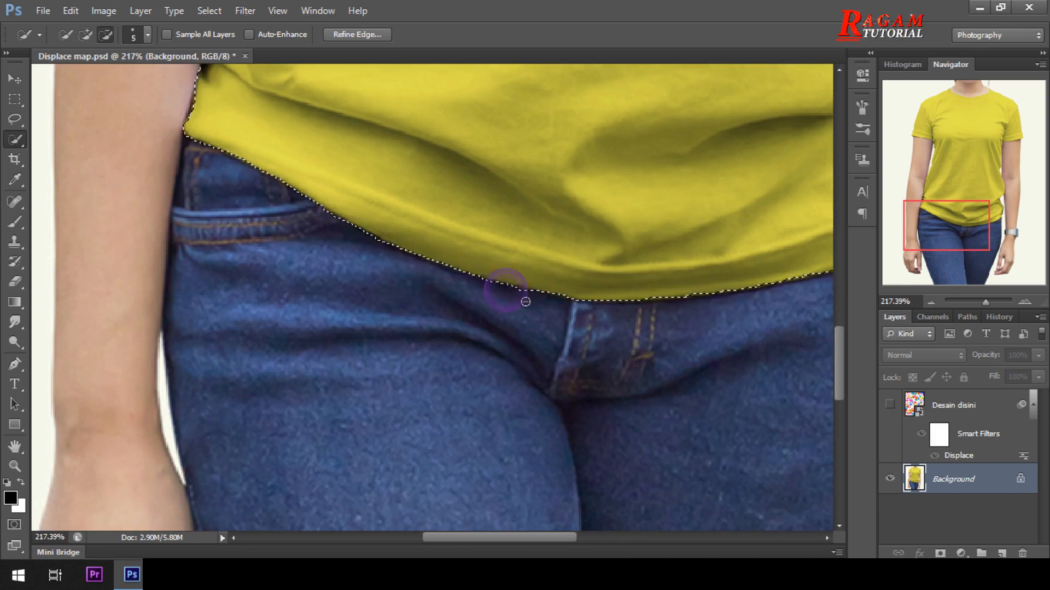
scroll(559, 301, down, 1)
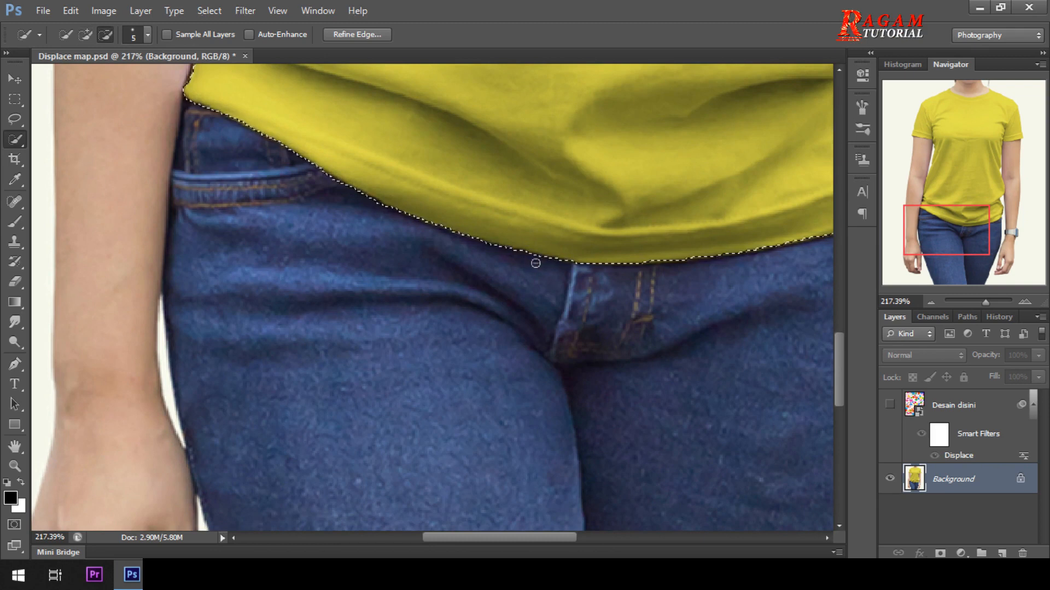
scroll(574, 279, down, 1)
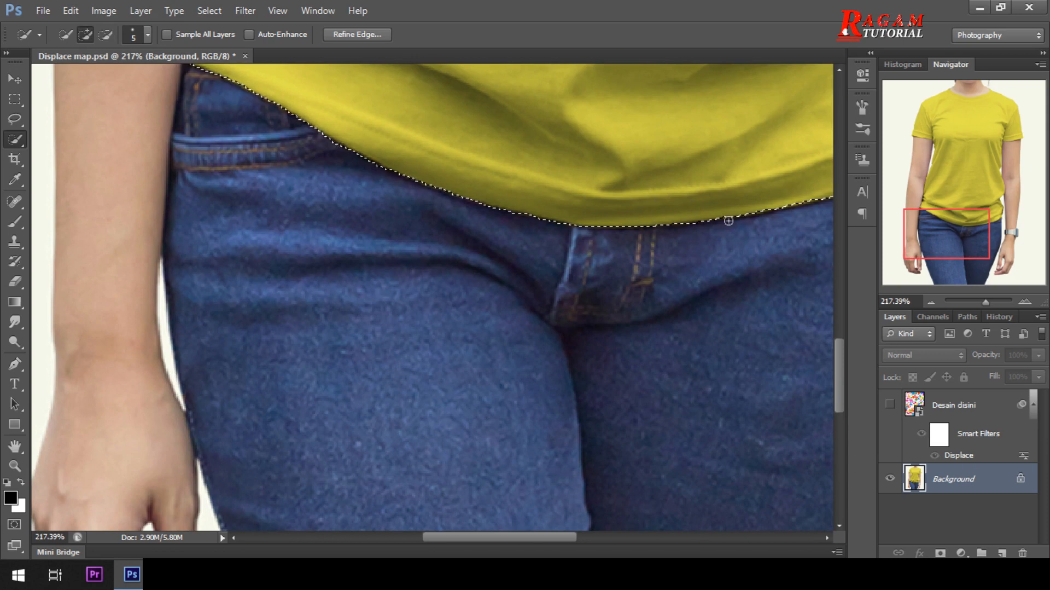
Enlarge the selection brush to 8 px and refine the selection along the right half of the bottom hem
scroll(689, 285, right, 4)
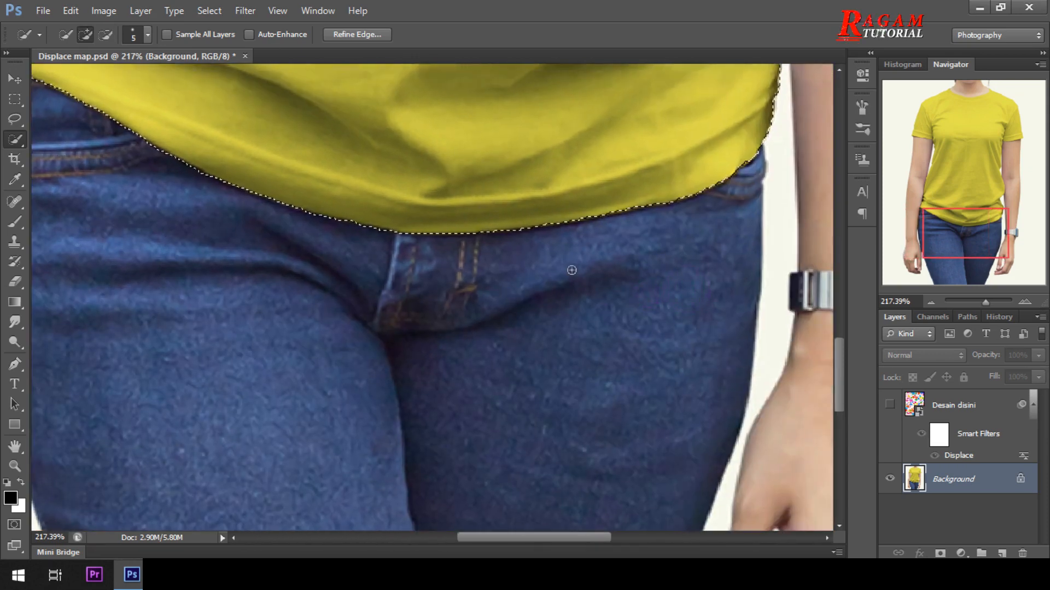
key(bracketright)
key(bracketright)
key(bracketright)
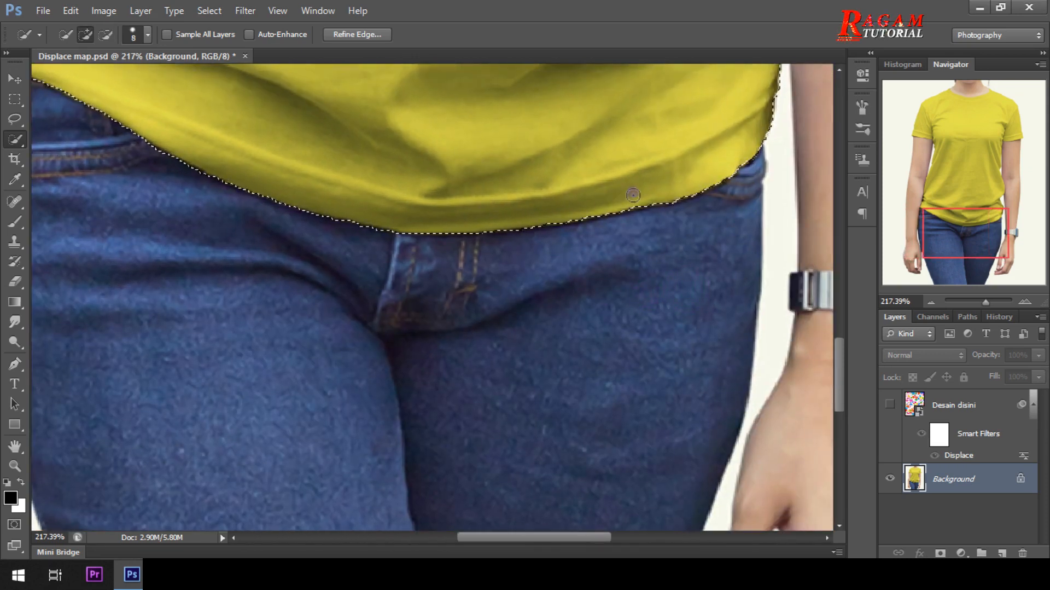
click(650, 196)
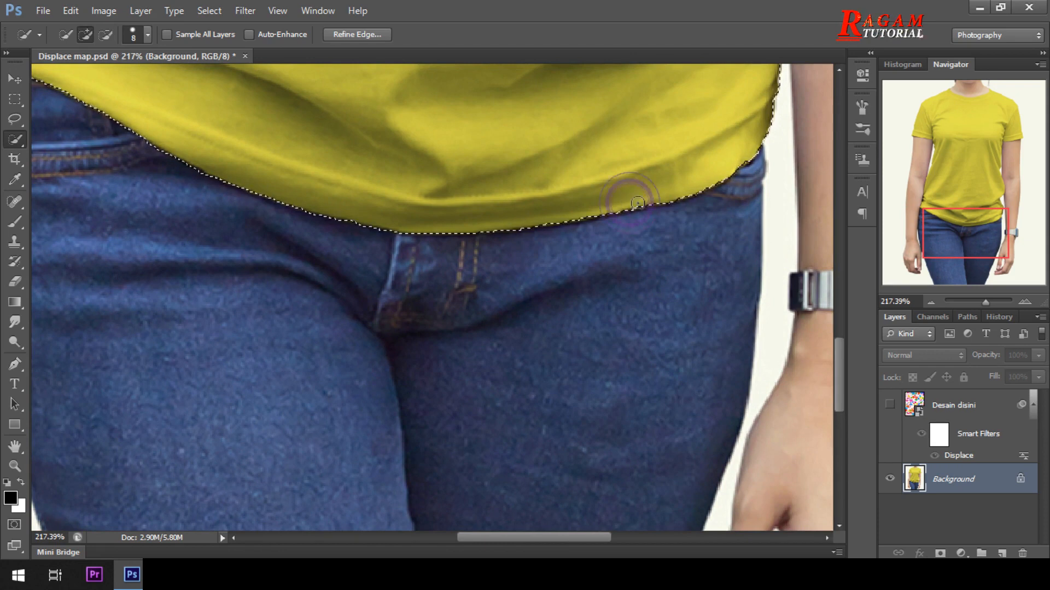
Refine the selection edge around the hem's right corner and the folds at the right side of the waist
scroll(674, 192, up, 2)
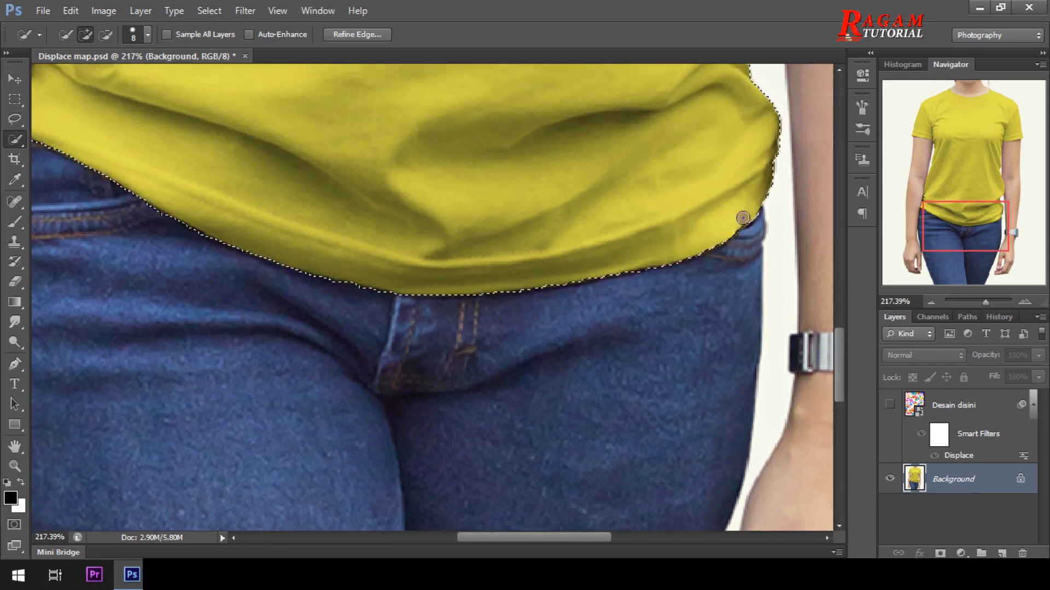
scroll(706, 236, up, 4)
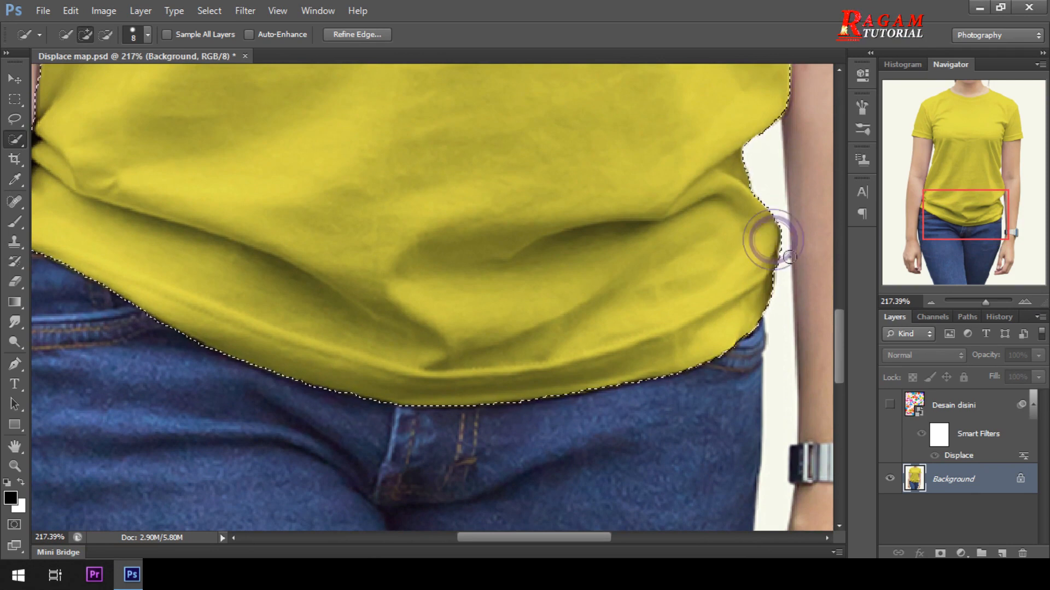
key(alt)
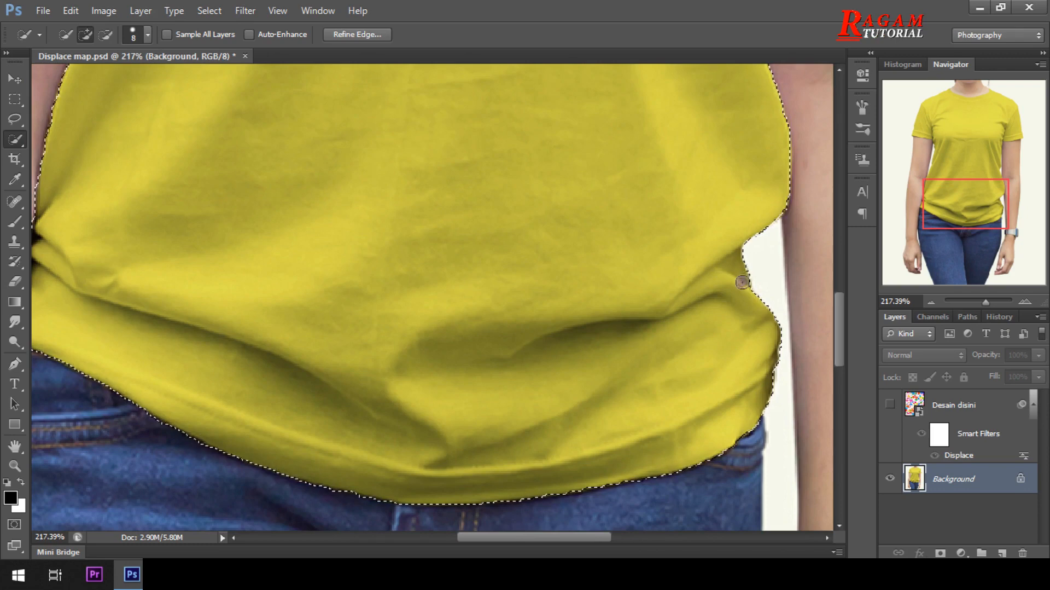
scroll(780, 248, up, 2)
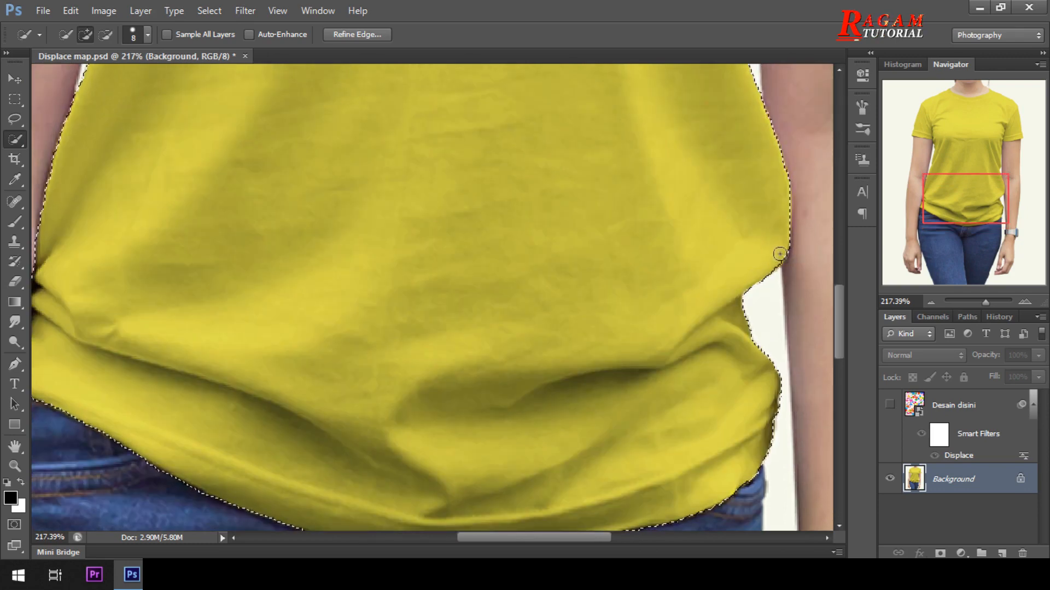
scroll(780, 254, up, 2)
Subtract the gap between the torso and the right arm, and fit the selection edge to the shirt below the armpit
scroll(780, 304, up, 6)
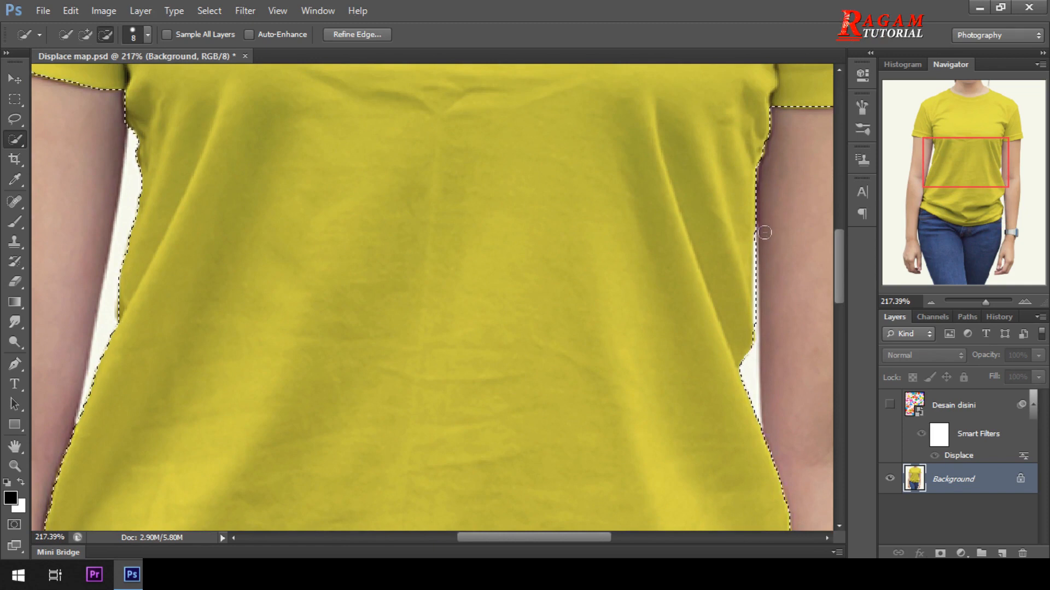
alt+click(763, 256)
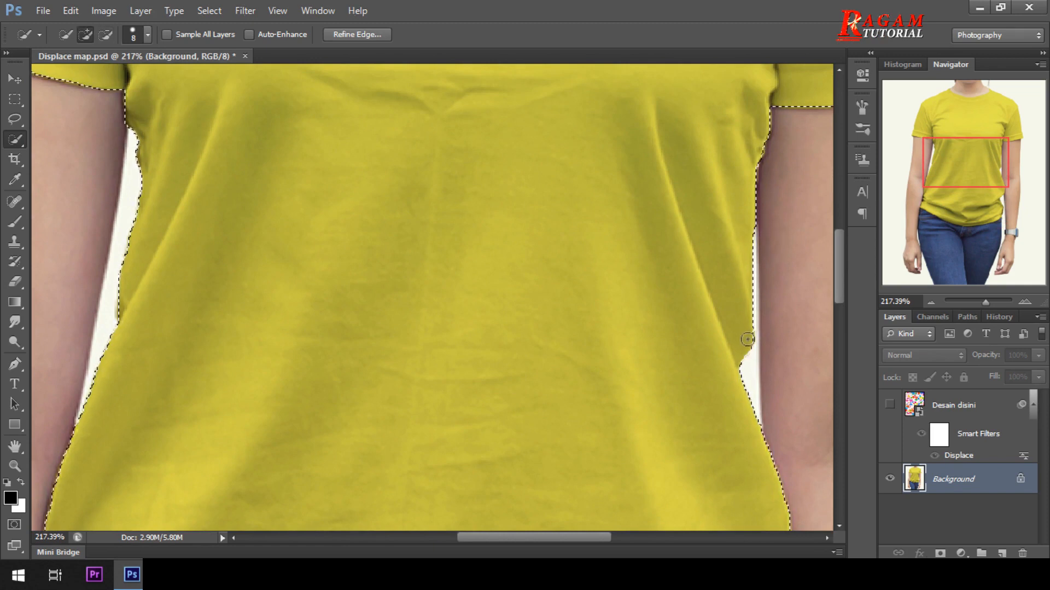
scroll(708, 321, up, 2)
scroll(708, 321, up, 2)
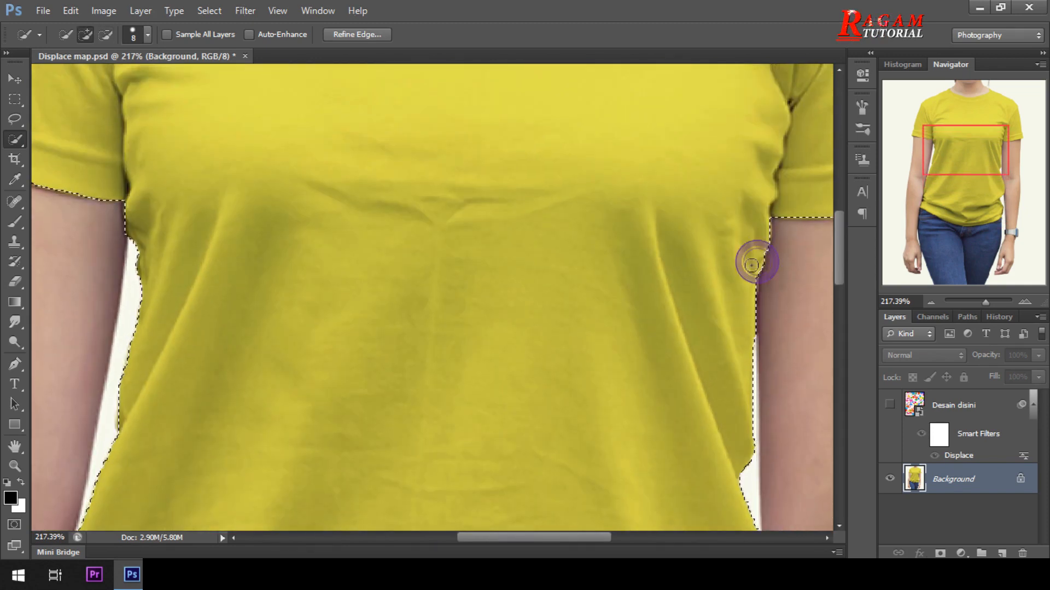
scroll(761, 248, up, 1)
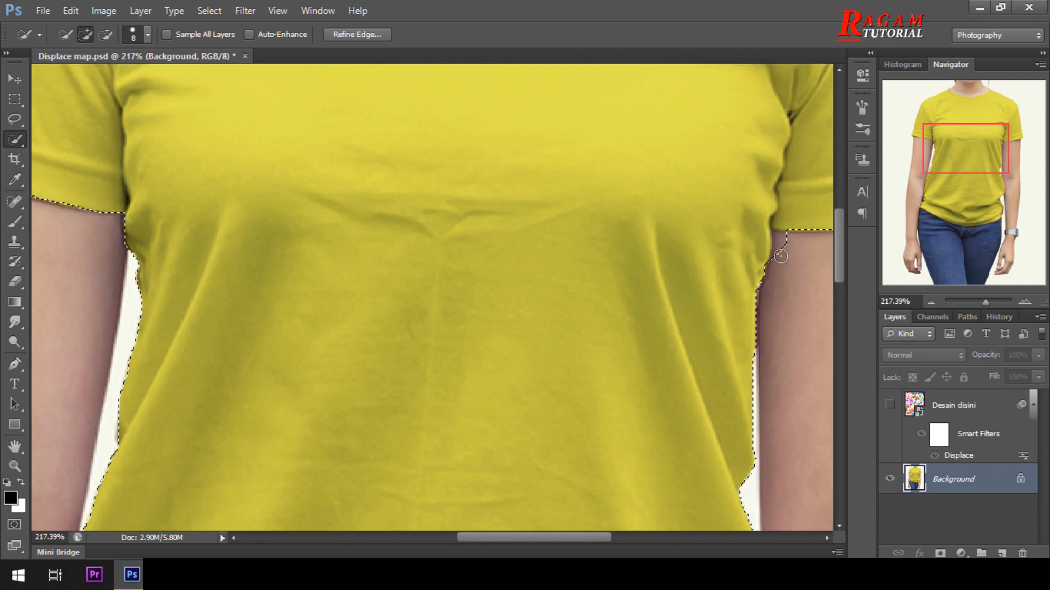
click(760, 267)
Refine the selection along the cuff of the right sleeve, including its outer corner
scroll(760, 267, up, 3)
scroll(759, 267, right, 5)
click(660, 261)
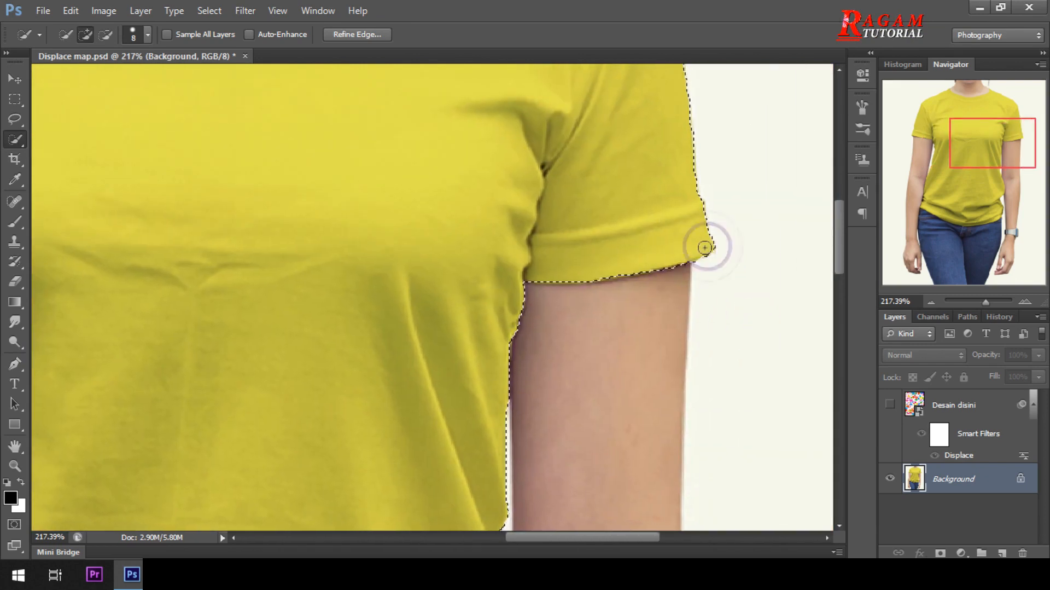
click(600, 273)
click(627, 268)
scroll(710, 285, up, 3)
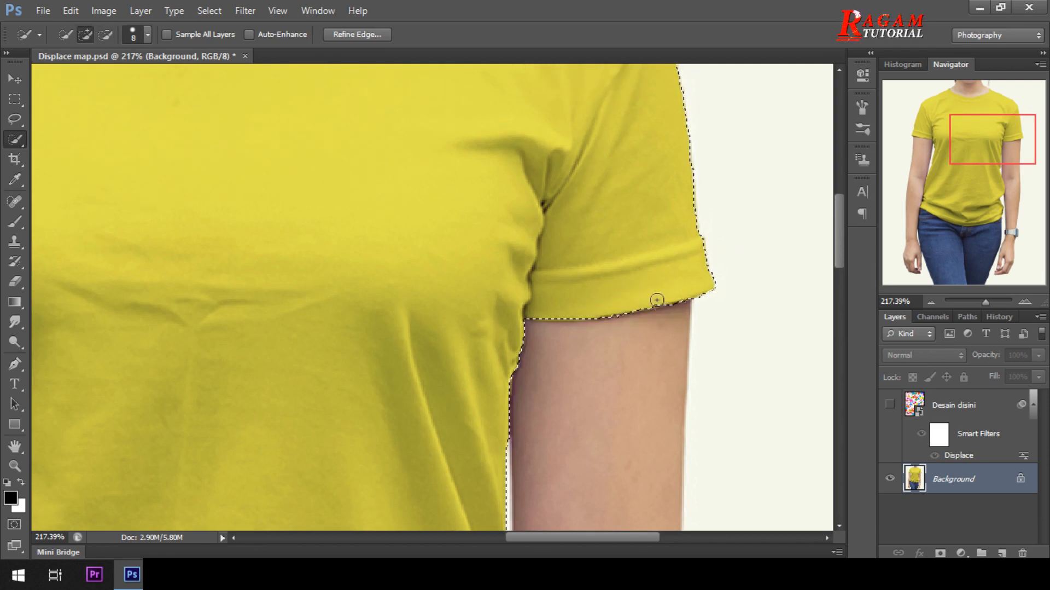
Refine the selection along the outer edge of the right sleeve, between the cuff and the shoulder
scroll(705, 347, up, 3)
scroll(706, 347, up, 2)
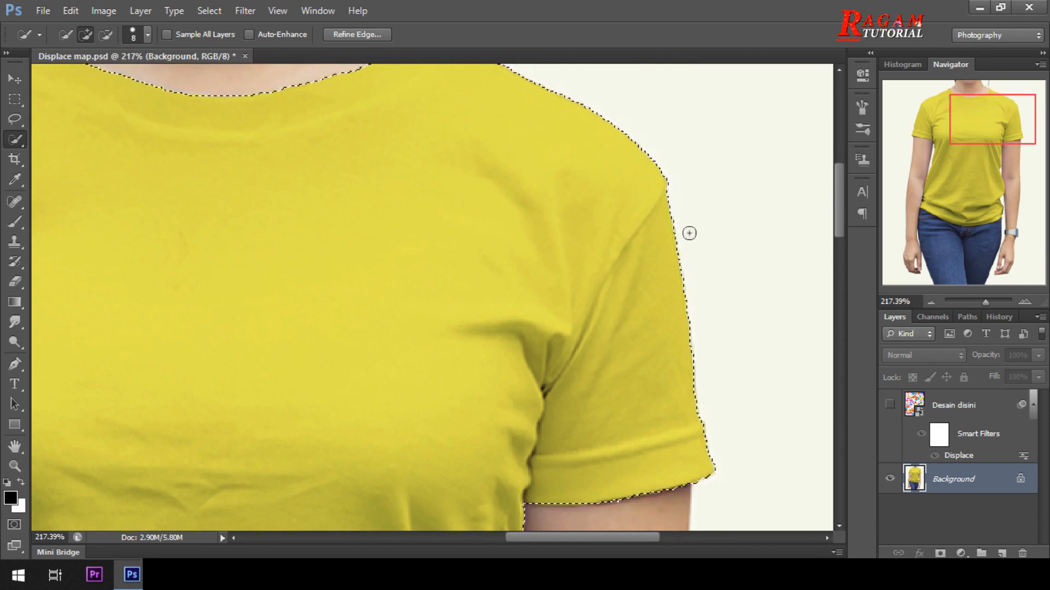
scroll(669, 325, up, 2)
click(675, 322)
click(678, 335)
click(678, 345)
click(685, 386)
click(685, 400)
Refine the selection along the slope of the right shoulder, from the collar to the sleeve seam
scroll(635, 401, up, 2)
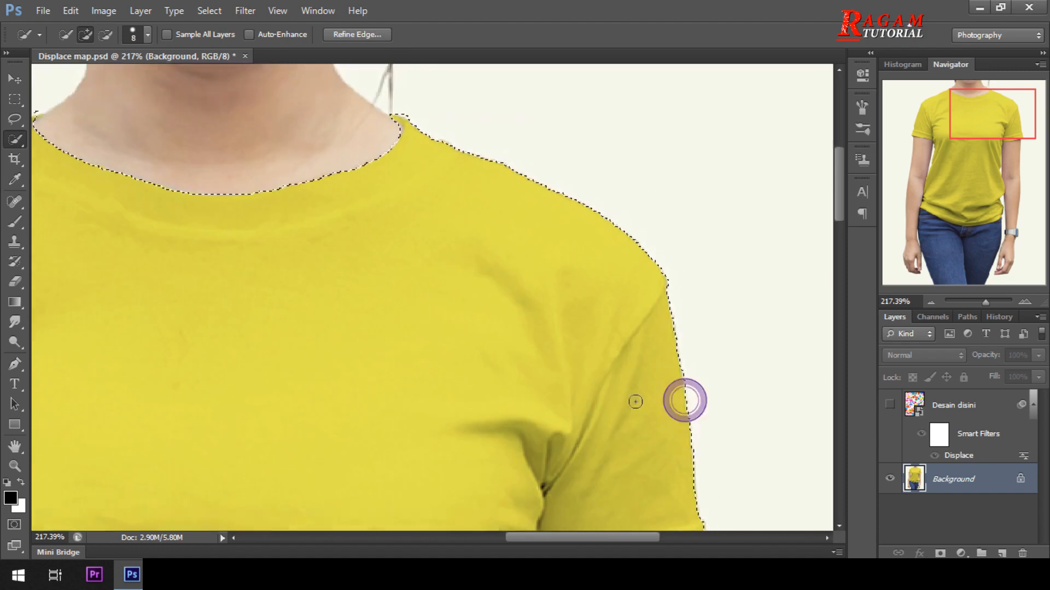
click(410, 181)
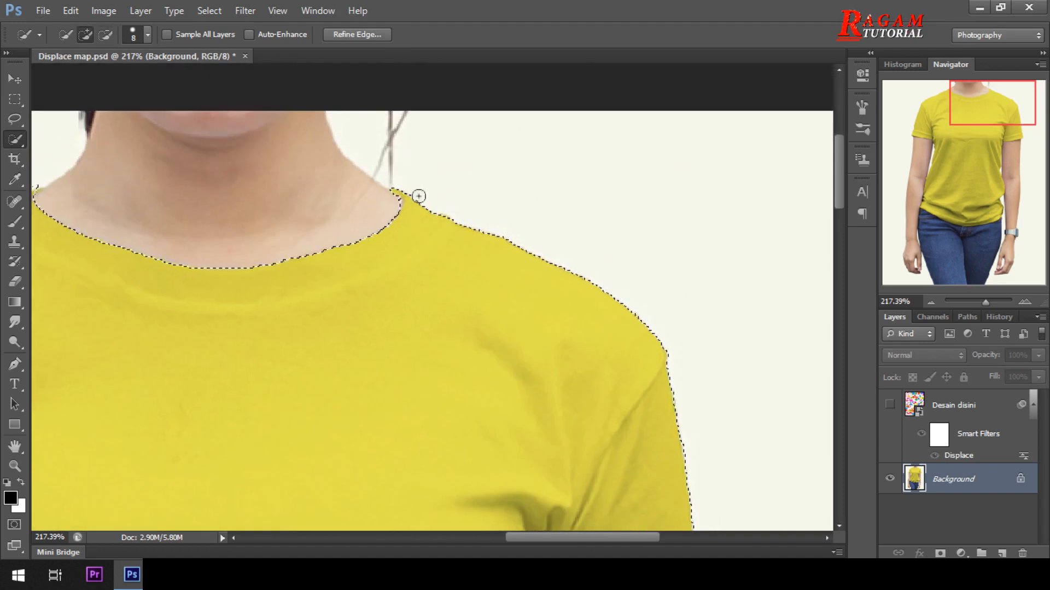
scroll(504, 257, up, 1)
click(498, 291)
click(443, 274)
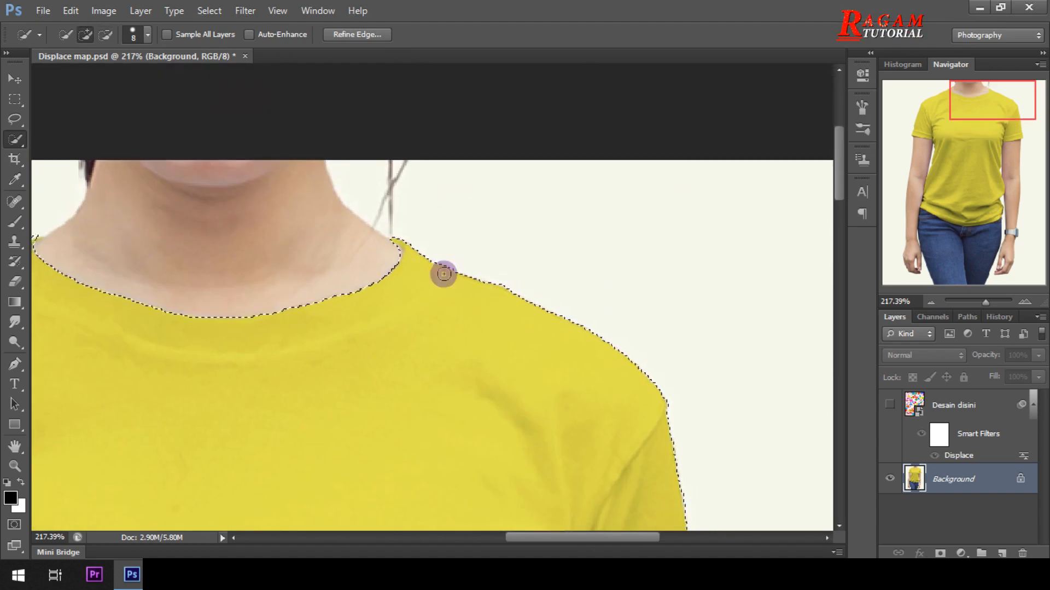
click(549, 317)
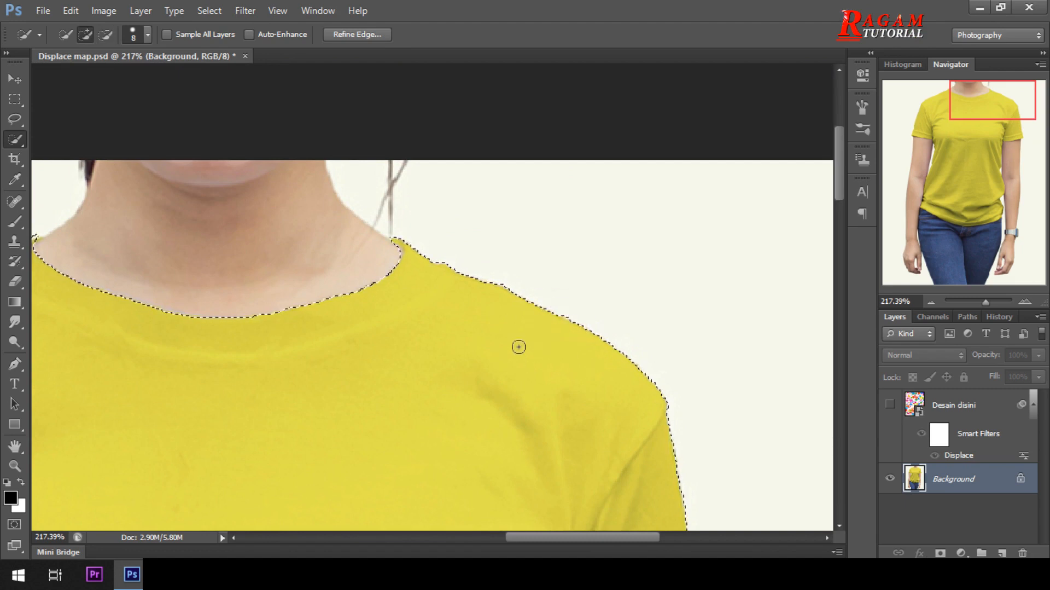
Reduce the selection brush to 1 px and fit the selection to the left tip of the collar
drag(136, 320, 358, 338)
key(bracketleft)
key(bracketleft)
key(bracketleft)
key(bracketleft)
key(bracketleft)
key(bracketleft)
key(bracketleft)
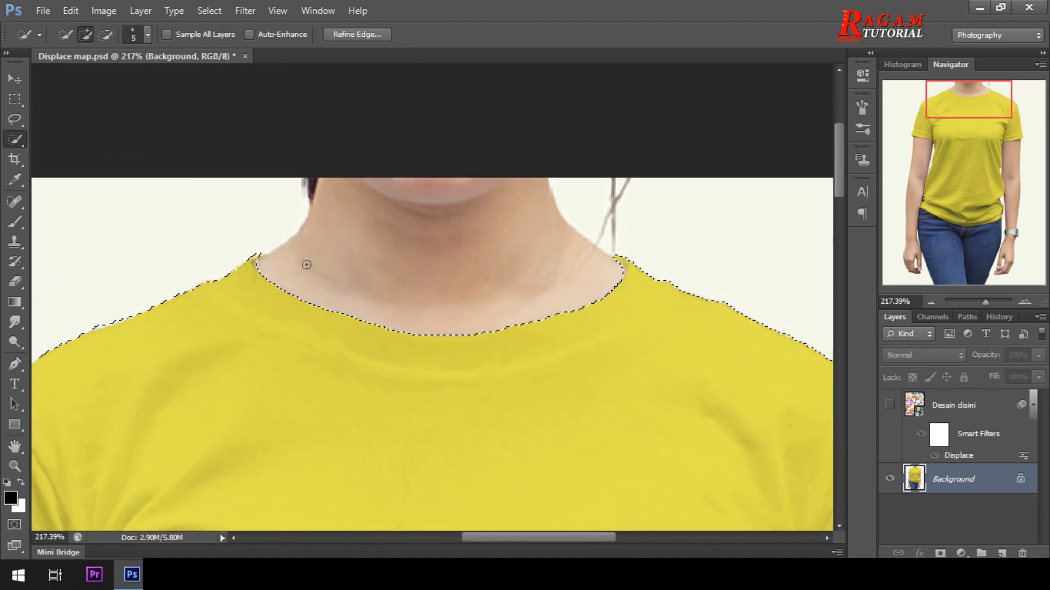
click(251, 248)
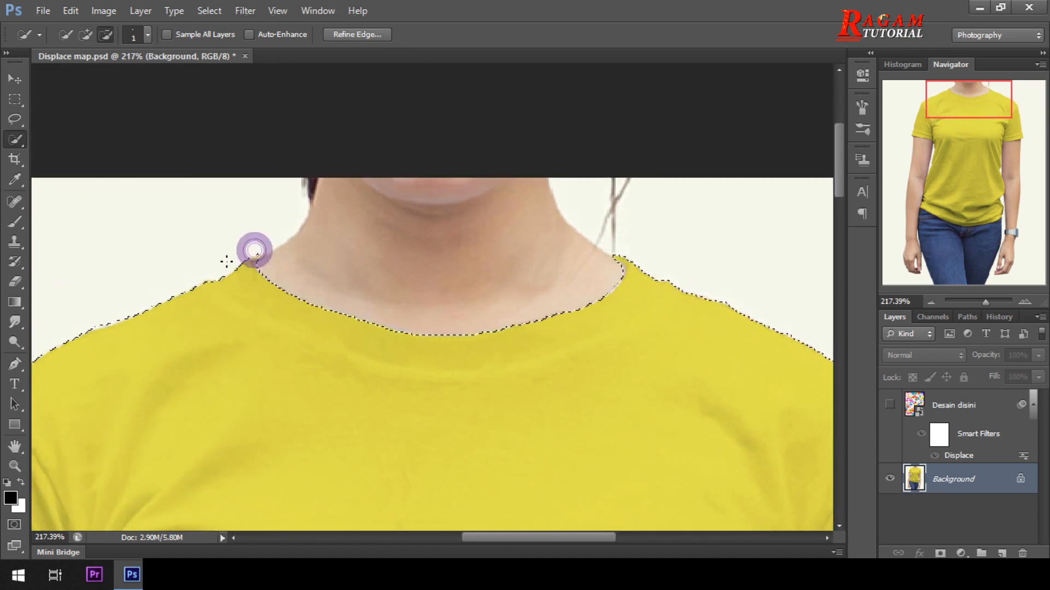
click(261, 256)
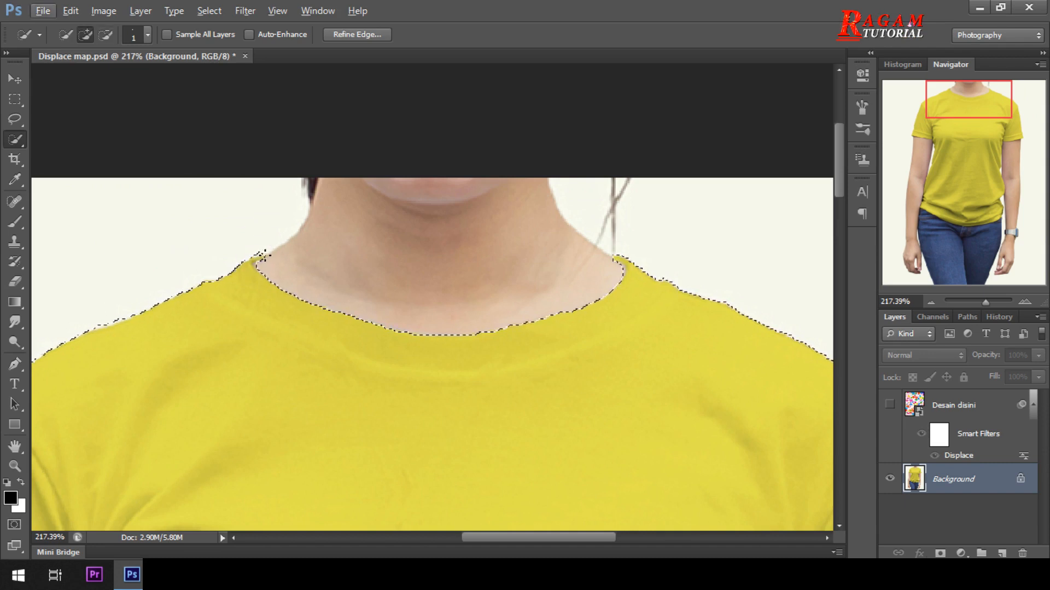
Enlarge the selection brush to 7 px and fit the selection along the left shoulder out to the sleeve
scroll(223, 281, down, 3)
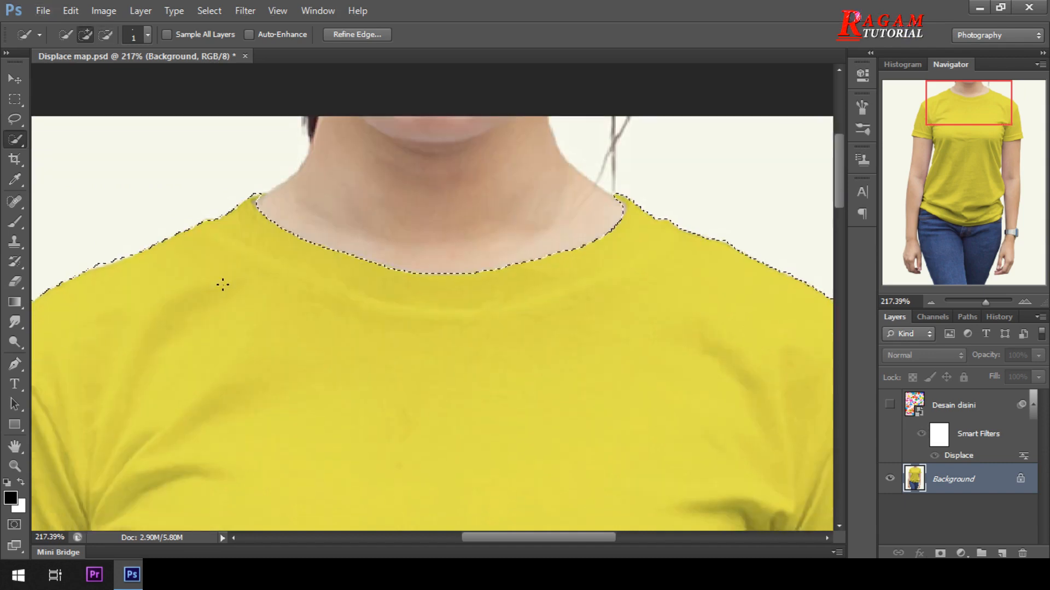
key(bracketright)
key(bracketright)
key(bracketright)
key(bracketright)
key(bracketright)
key(bracketright)
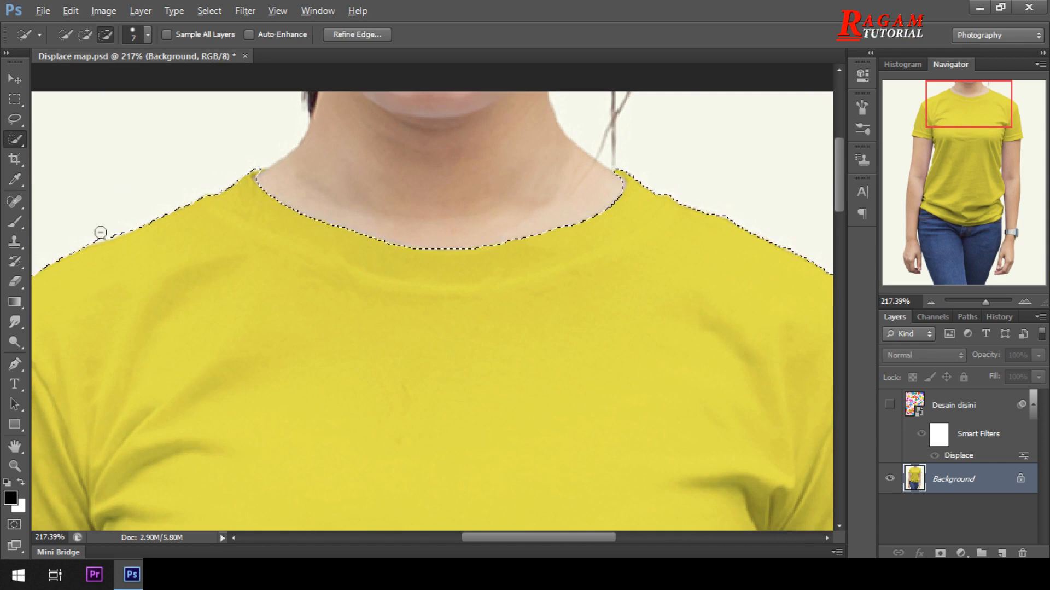
alt+click(115, 229)
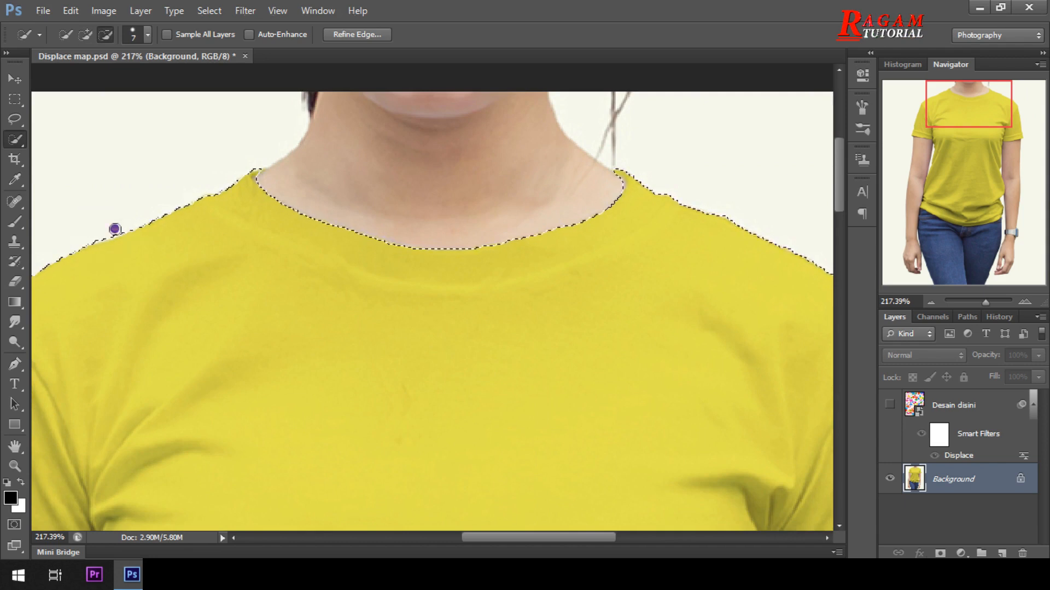
alt+click(215, 187)
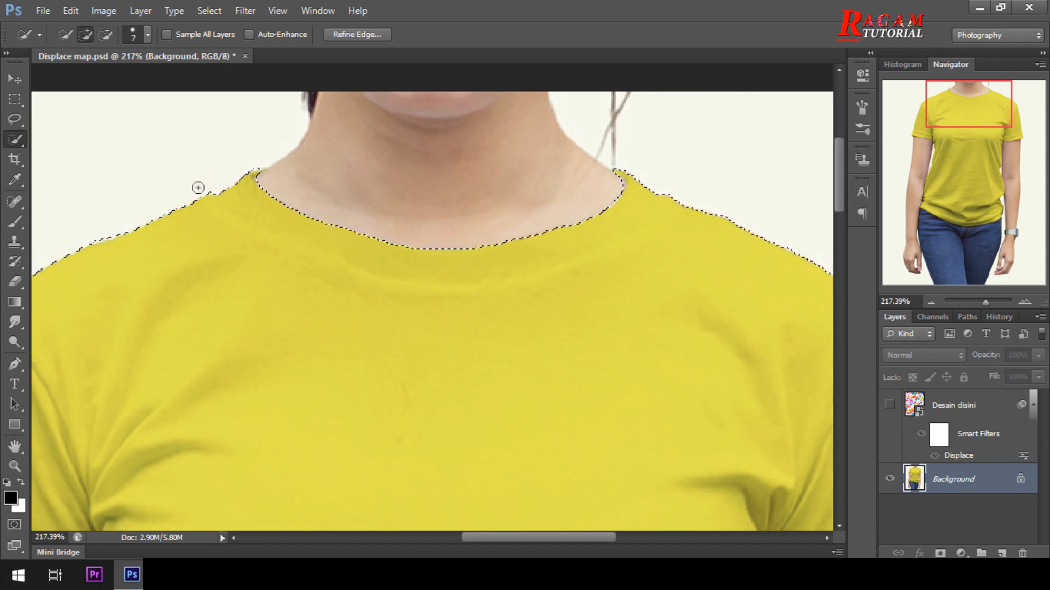
click(258, 178)
scroll(167, 237, down, 3)
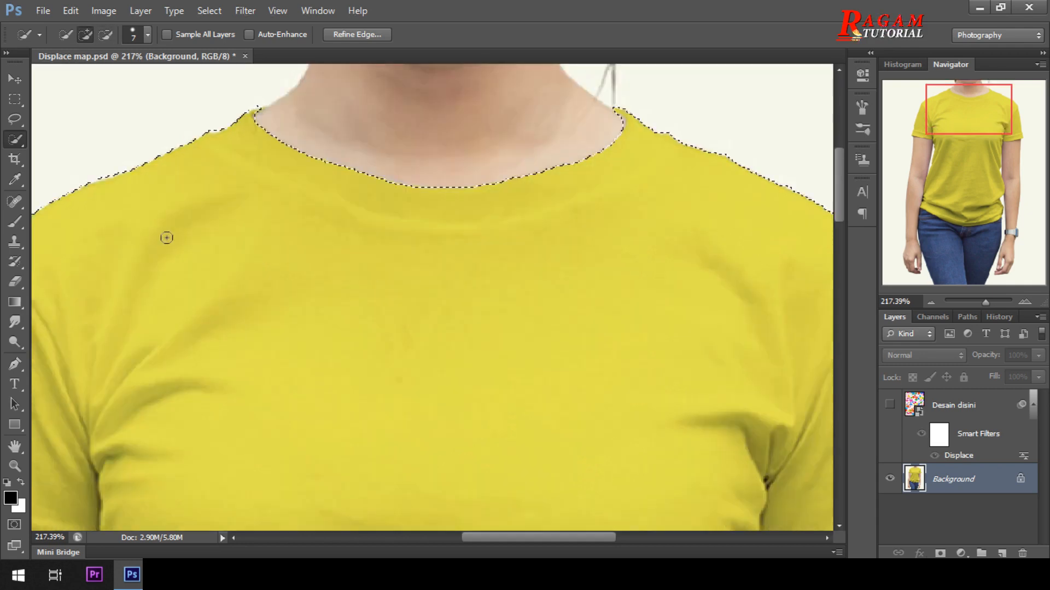
drag(123, 242, 370, 163)
alt+click(227, 193)
Fit the selection to the left side of the torso where the shirt meets the gap beside the arm
scroll(265, 278, down, 10)
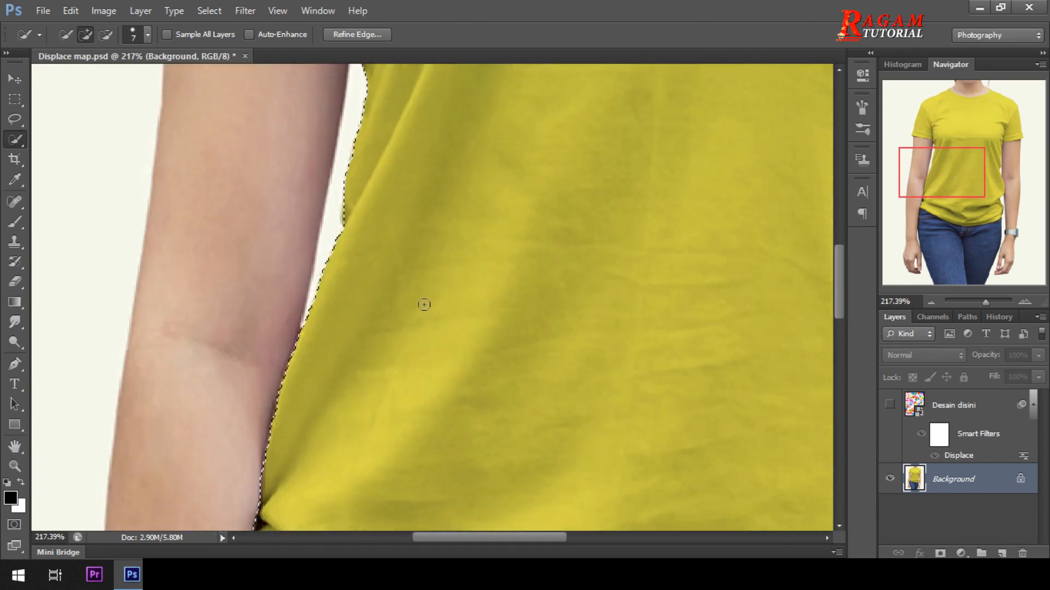
click(318, 258)
scroll(347, 212, up, 1)
click(347, 175)
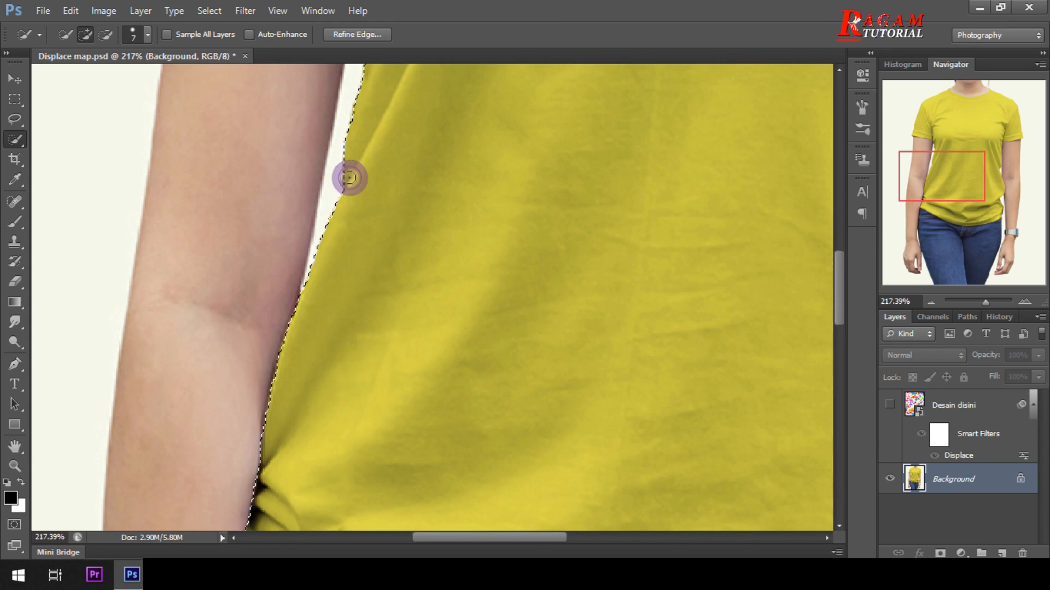
alt+click(334, 176)
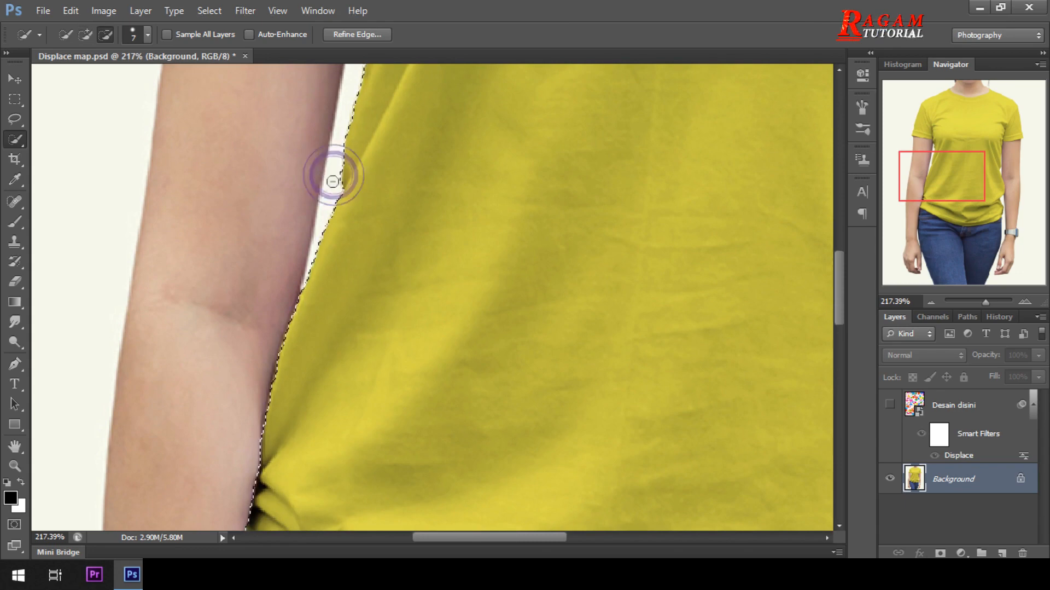
Subtract the dark gap between the folds at the left side of the waist and restore the shirt edge around it
scroll(331, 263, down, 5)
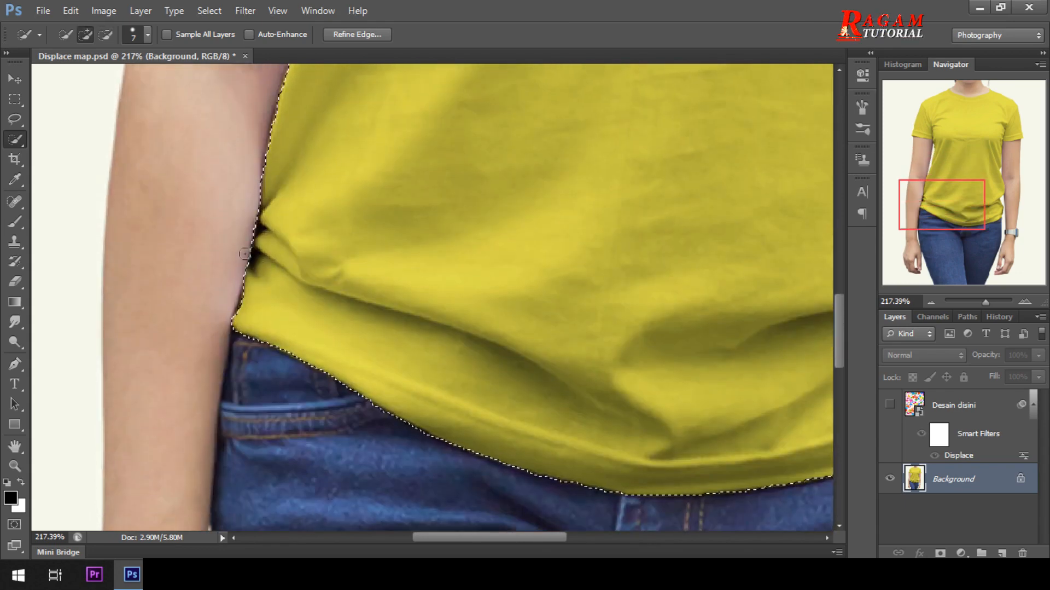
alt+click(248, 255)
alt+click(246, 248)
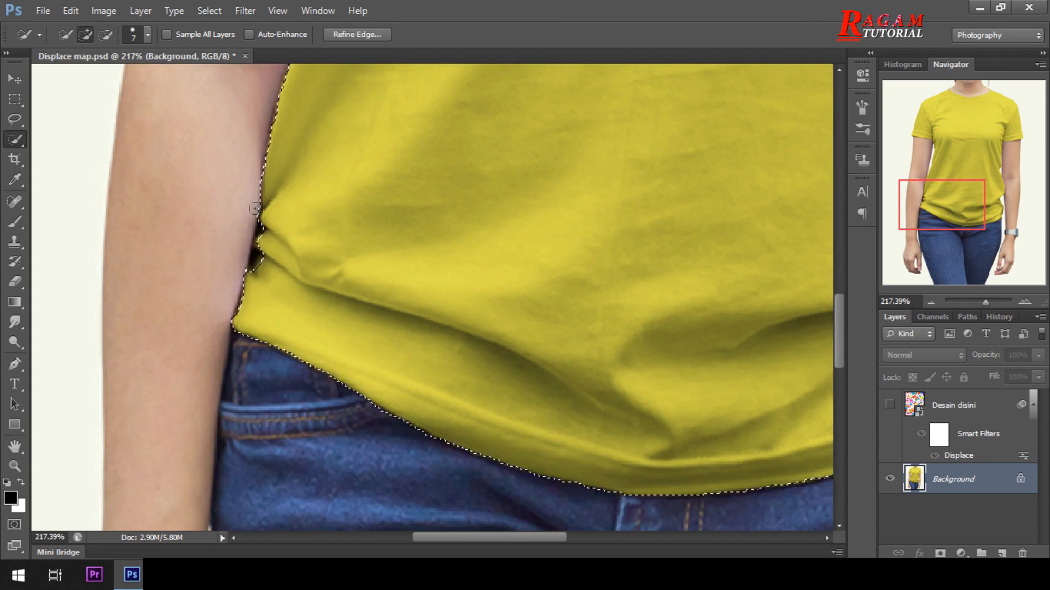
click(266, 239)
click(261, 270)
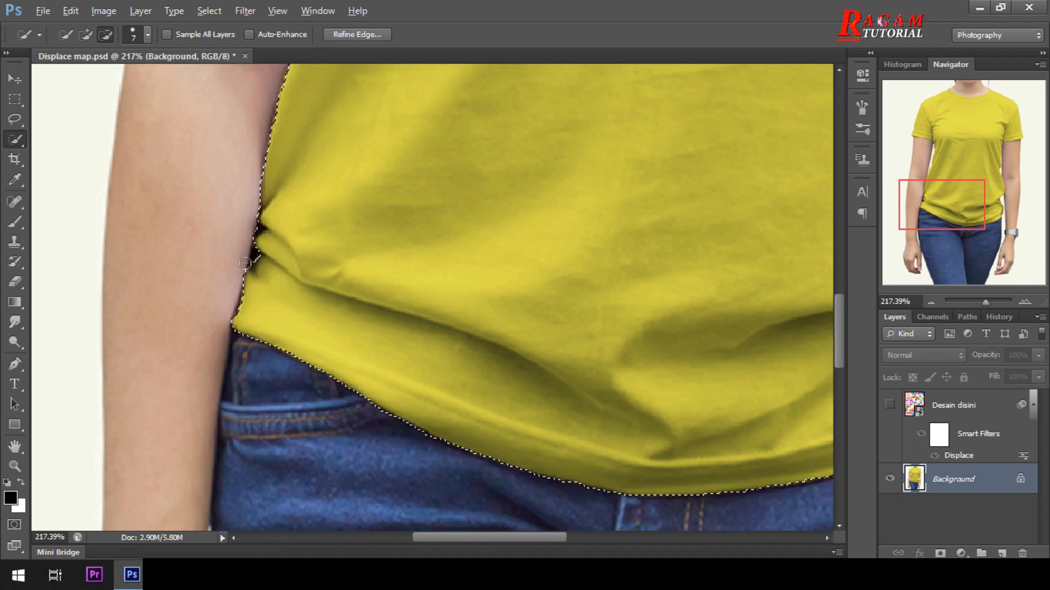
scroll(271, 278, up, 1)
key(alt)
scroll(252, 254, up, 1)
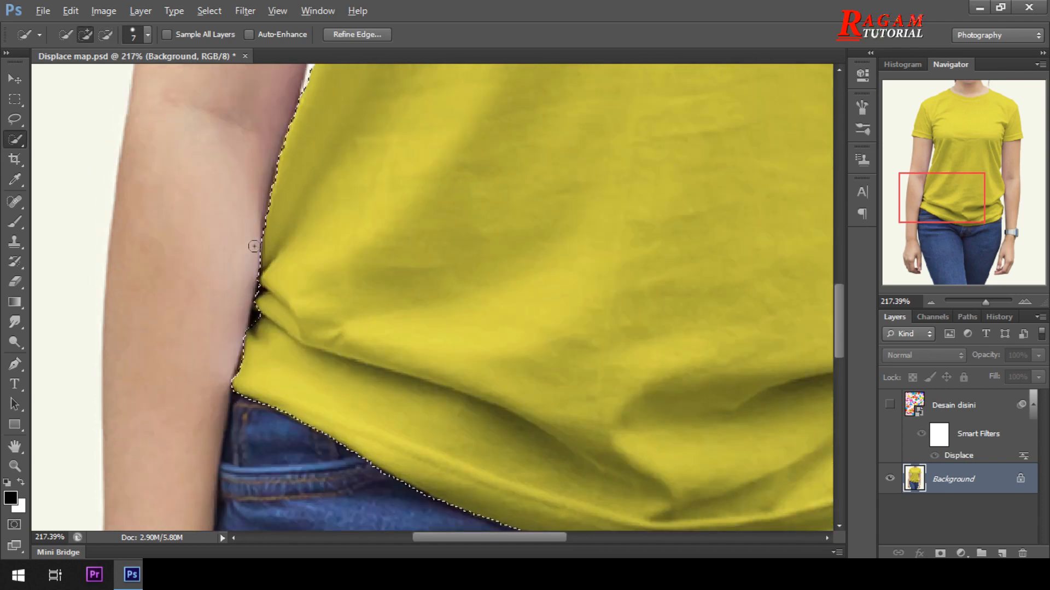
Refine the selection along the left half of the bottom hem above the jeans pocket
scroll(341, 304, down, 4)
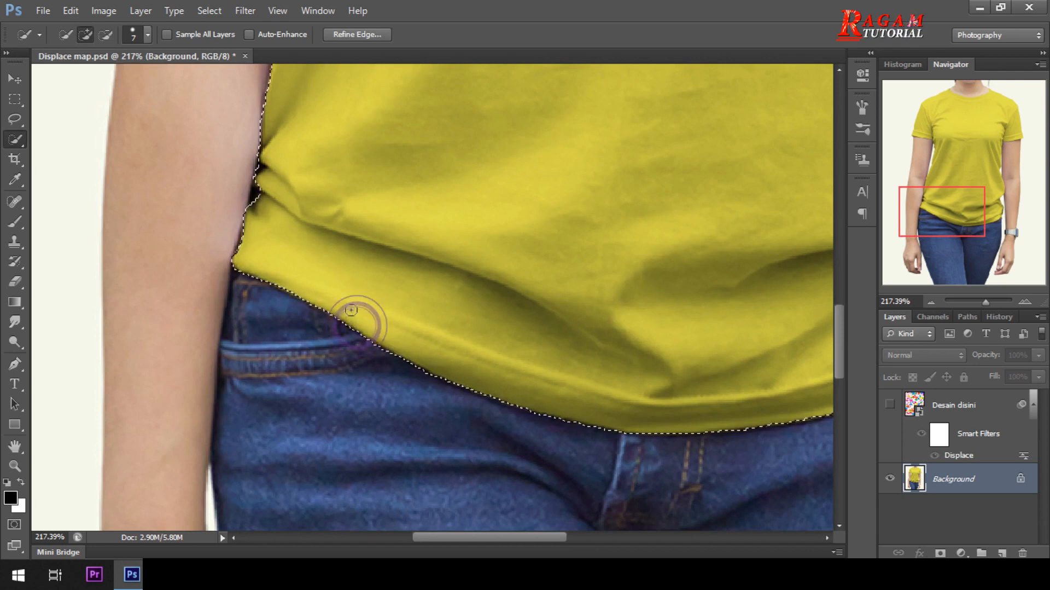
click(291, 287)
click(276, 282)
click(269, 278)
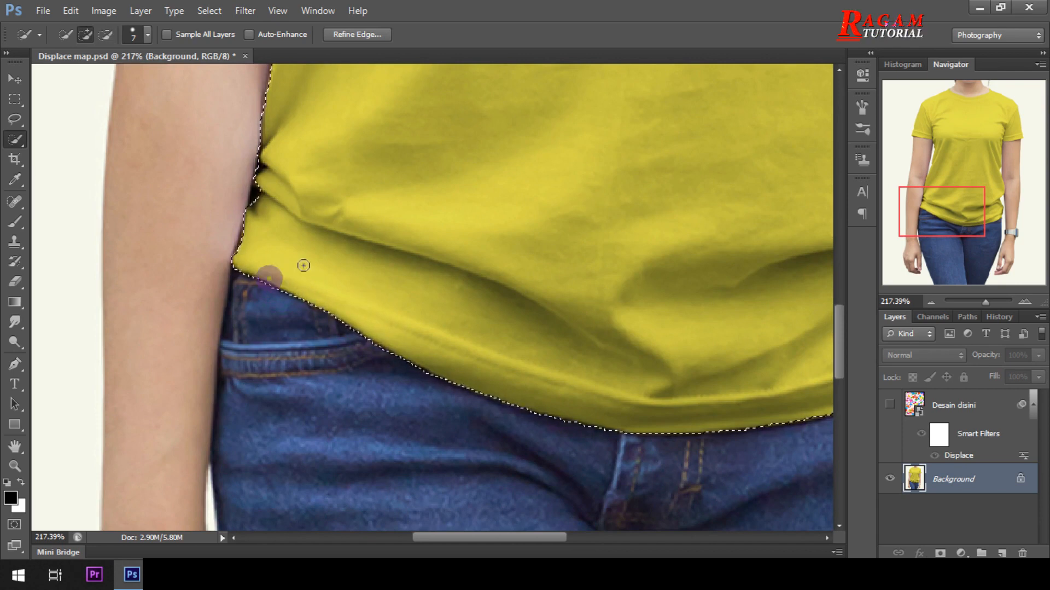
click(303, 295)
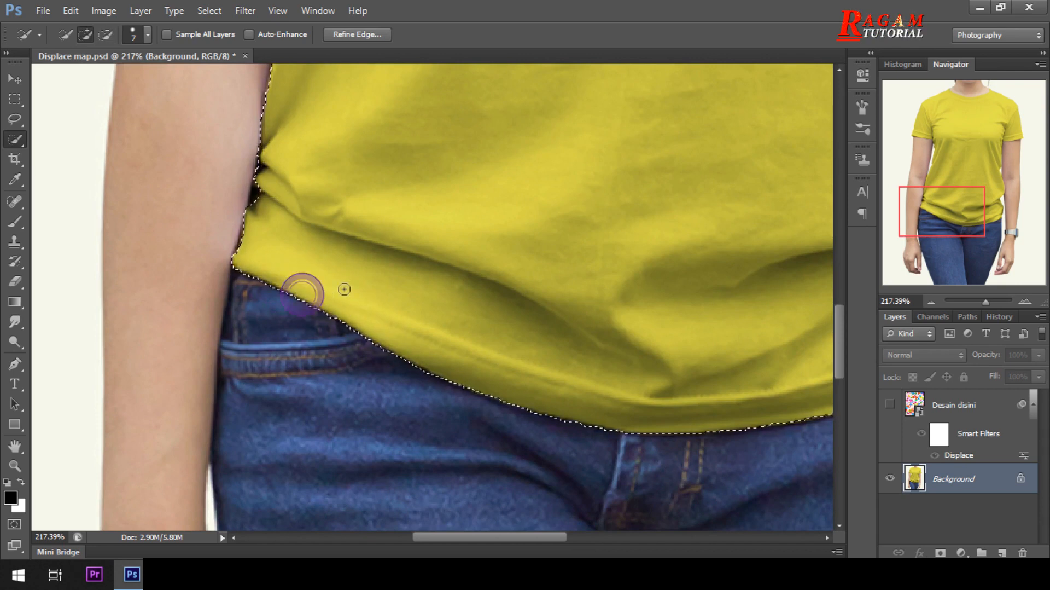
scroll(344, 288, down, 1)
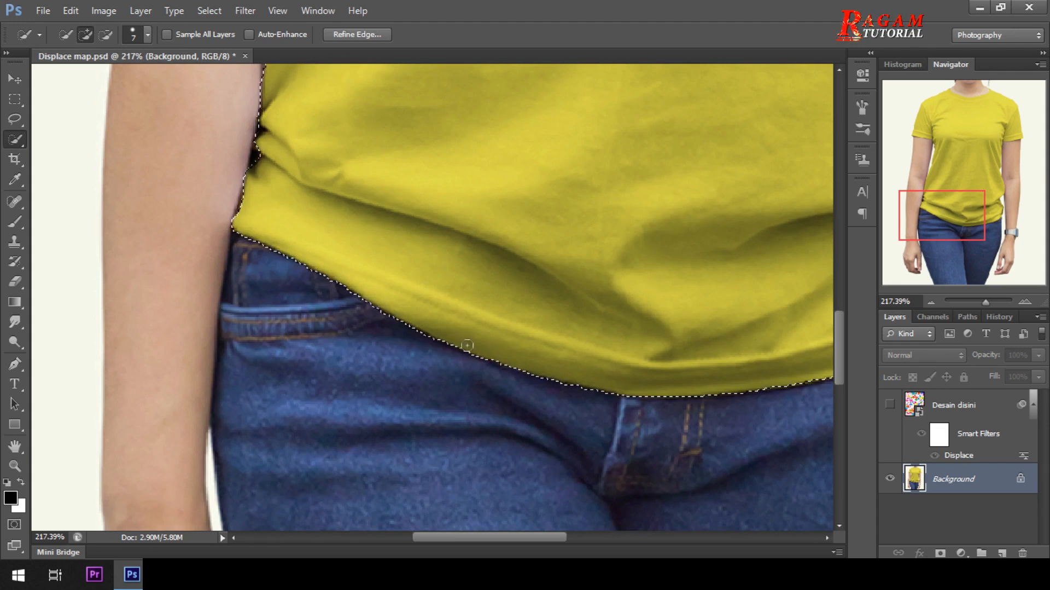
key(alt)
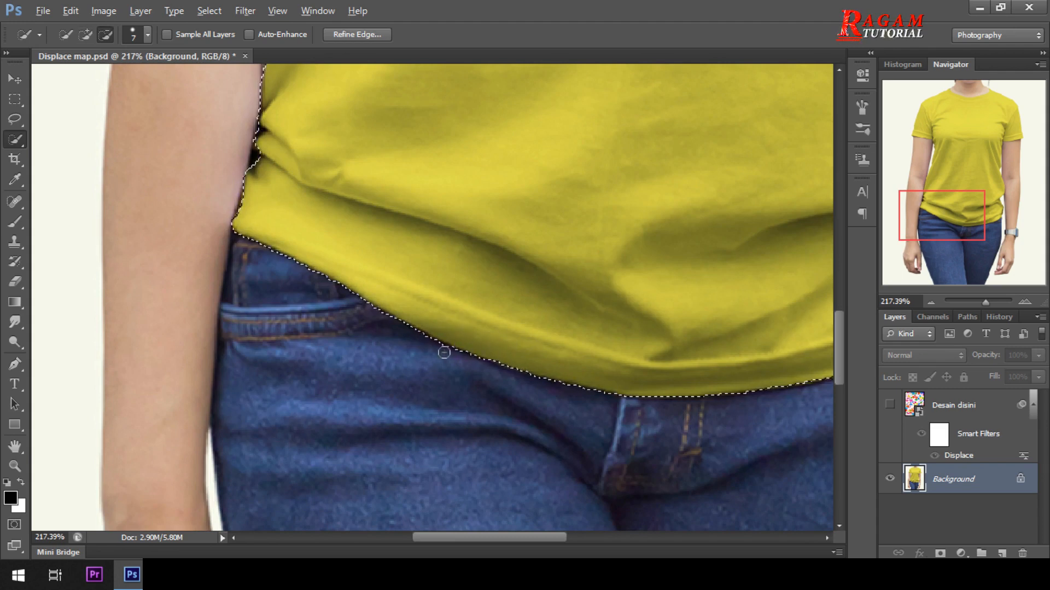
Refine the selection along the bottom hem just right of the jeans fly, finishing with the whole shirt outline in view
mouse_move(576, 392)
mouse_down()
mouse_move(549, 351)
mouse_move(344, 328)
mouse_up()
click(573, 316)
click(579, 315)
click(587, 315)
click(614, 301)
scroll(605, 290, up, 2)
scroll(553, 282, down, 10)
scroll(545, 281, down, 3)
scroll(328, 404, up, 1)
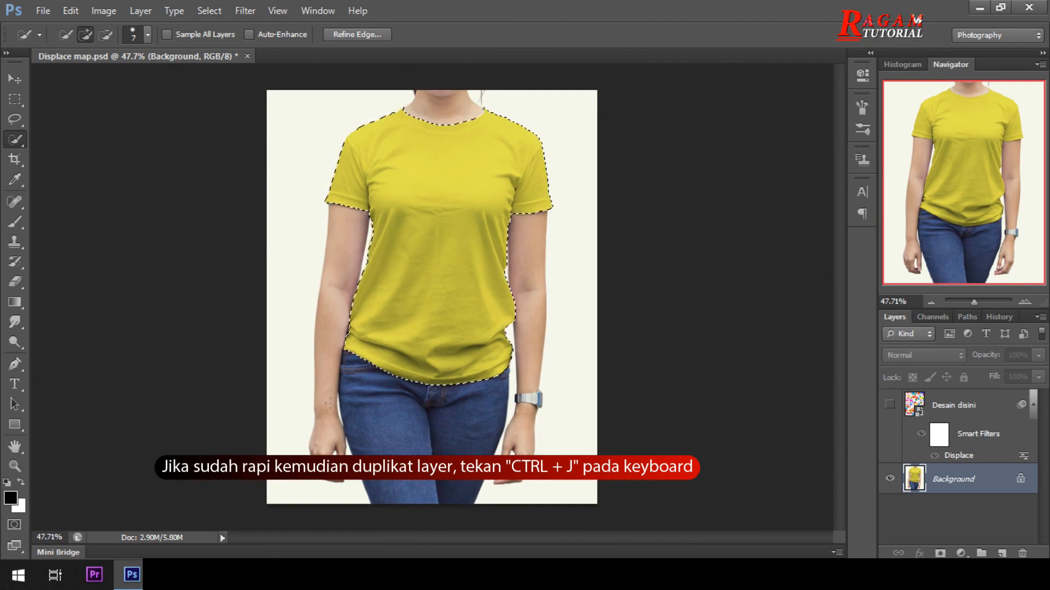
Copy the selected shirt onto a new layer named Kaos and desaturate it
key(ctrl+j)
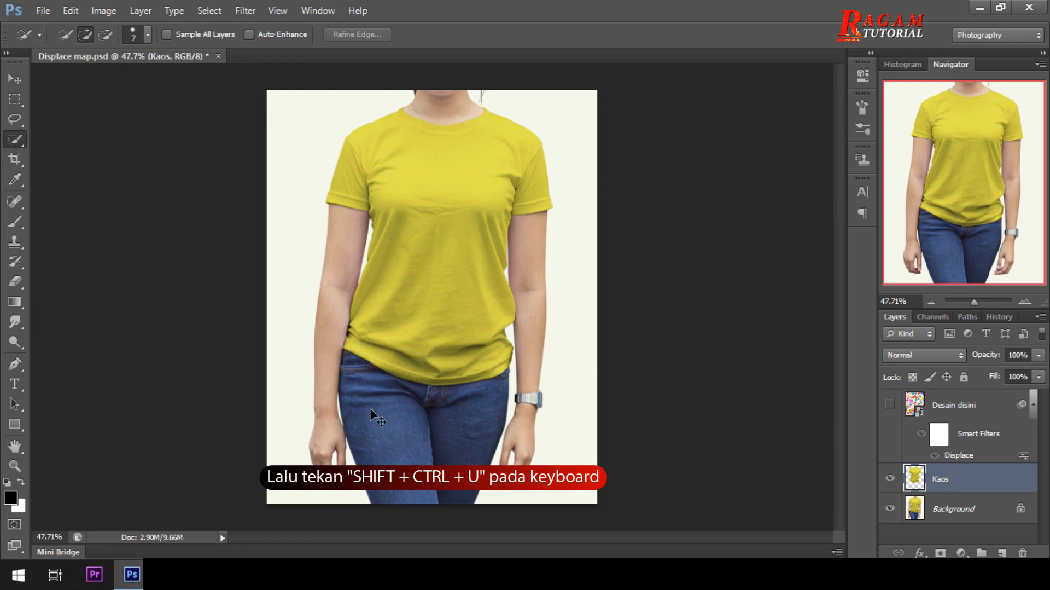
key(shift+ctrl+u)
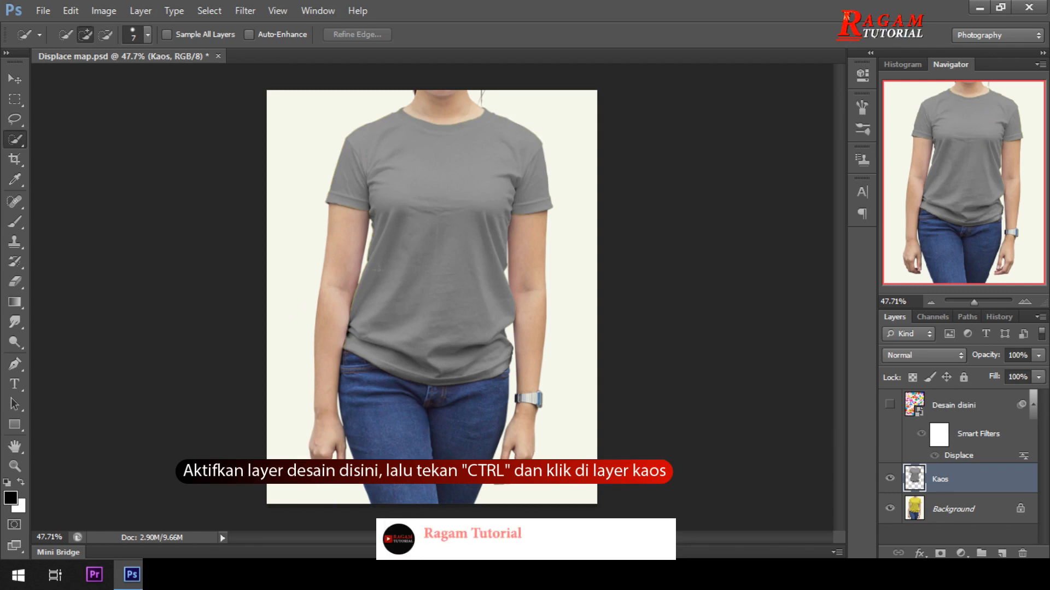
Show the Desain disini layer and mask it with a selection loaded from the Kaos layer's outline
click(952, 407)
click(890, 405)
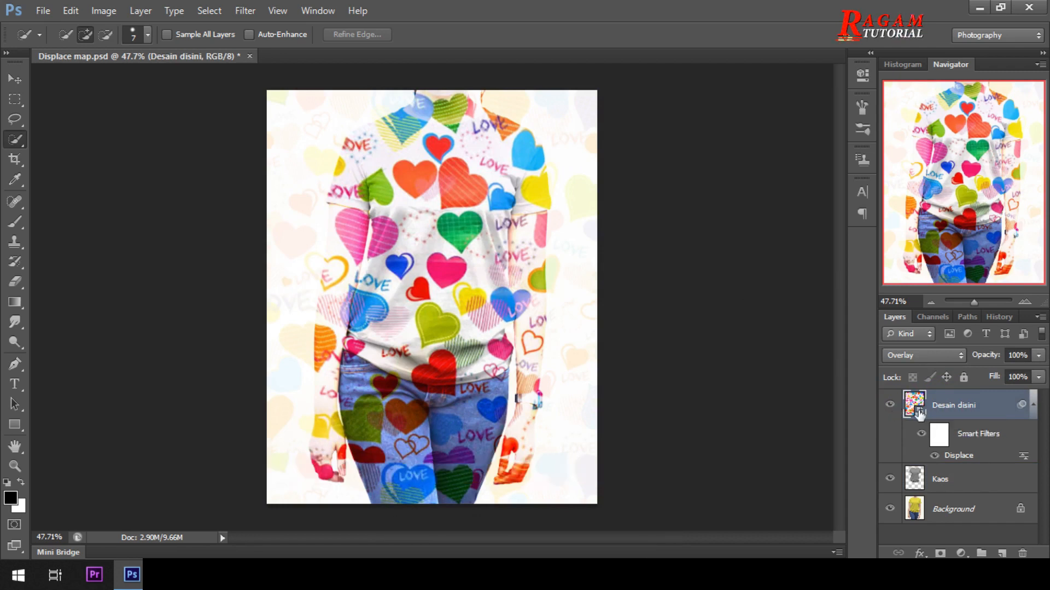
ctrl+click(917, 481)
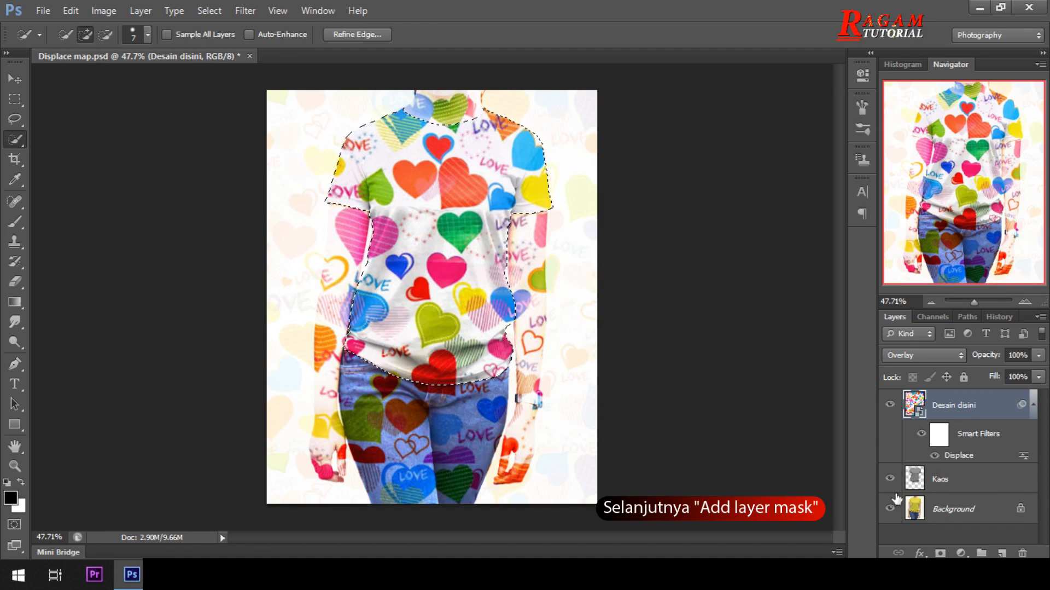
click(942, 553)
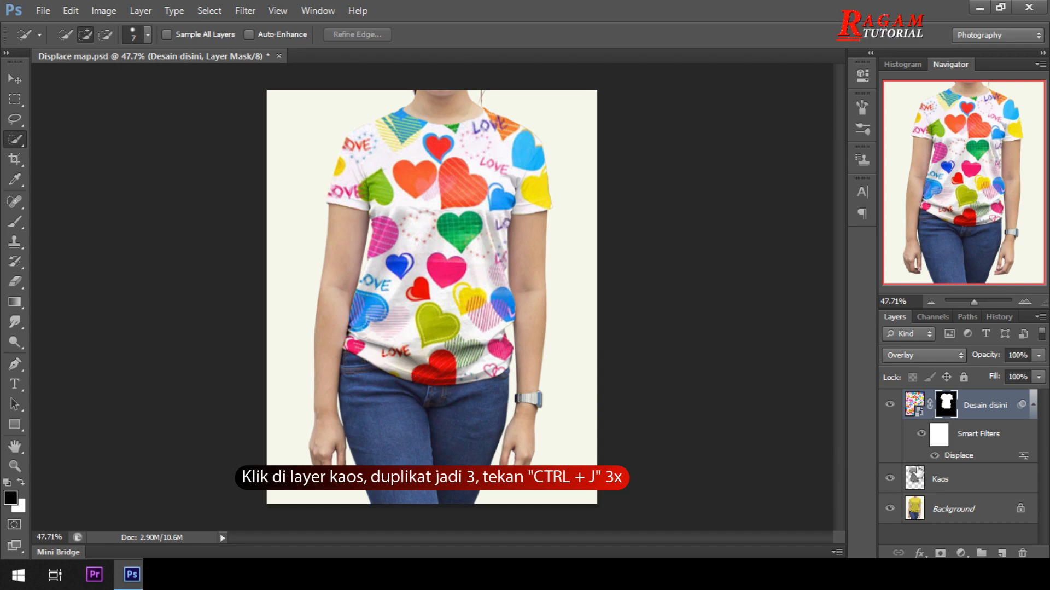
Duplicate the Kaos layer three times and rename the copies Motif 1, Motif 2 and Motif 3, from lowest to highest
click(959, 481)
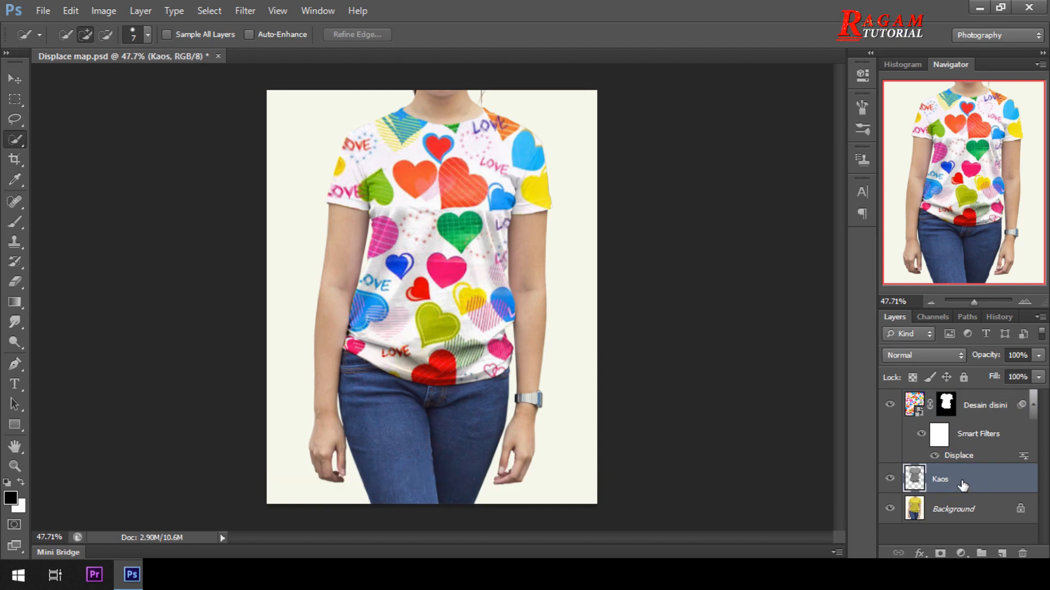
key(ctrl+j)
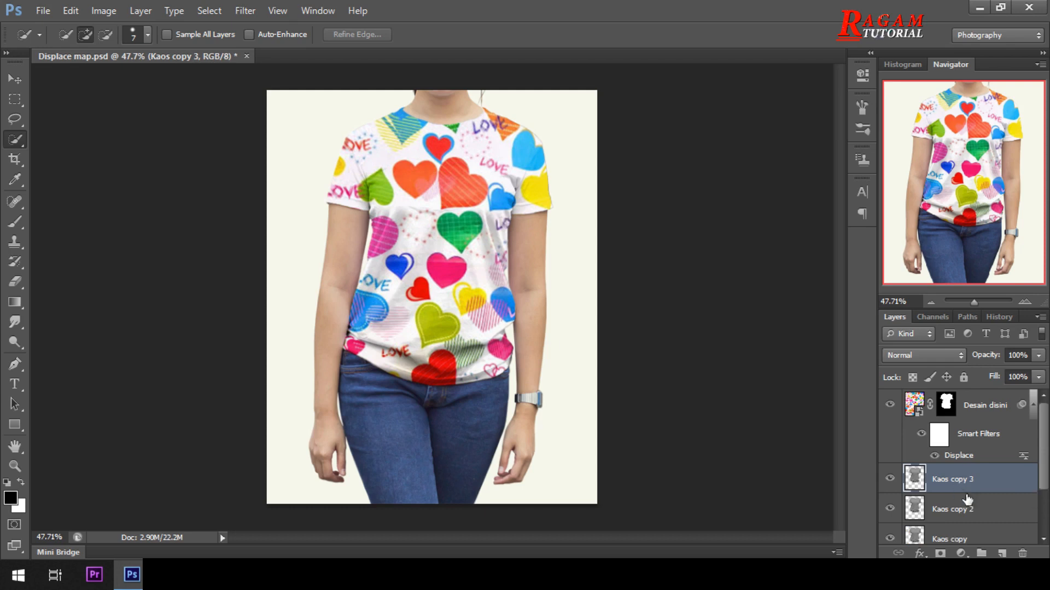
drag(1045, 476, 1047, 514)
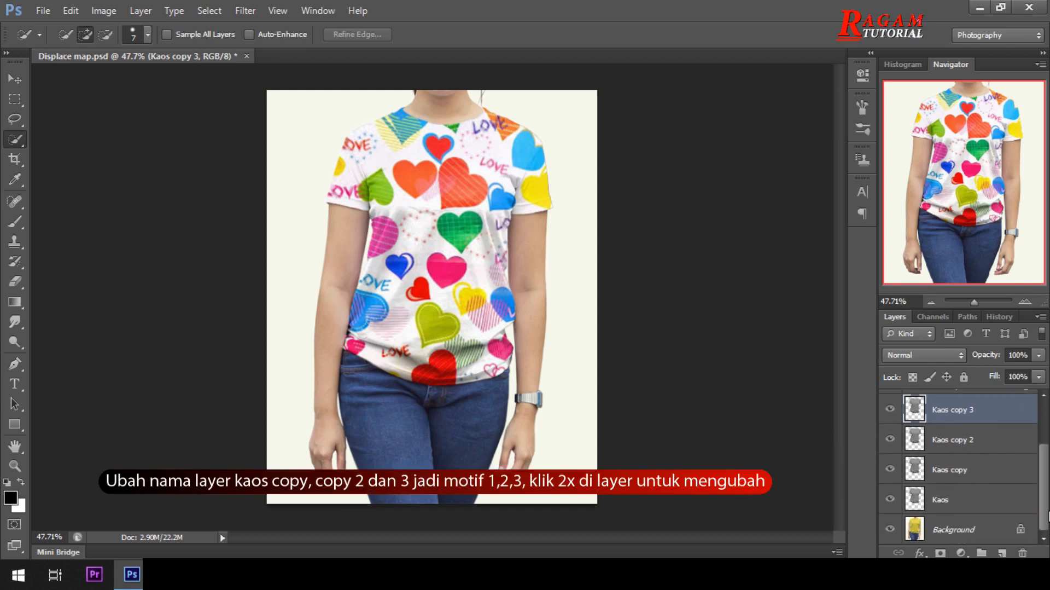
double_click(955, 471)
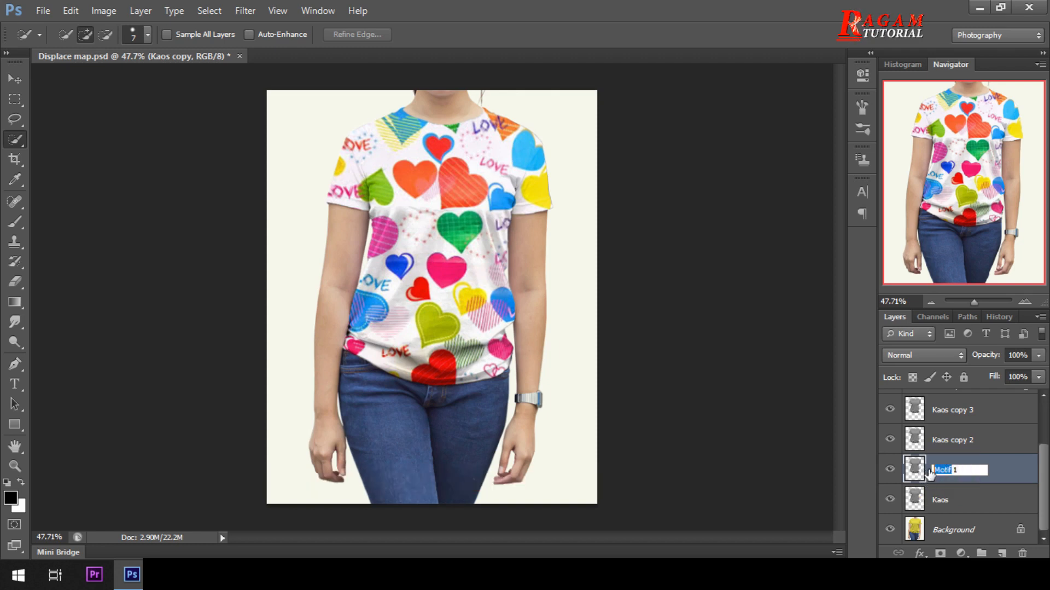
double_click(956, 441)
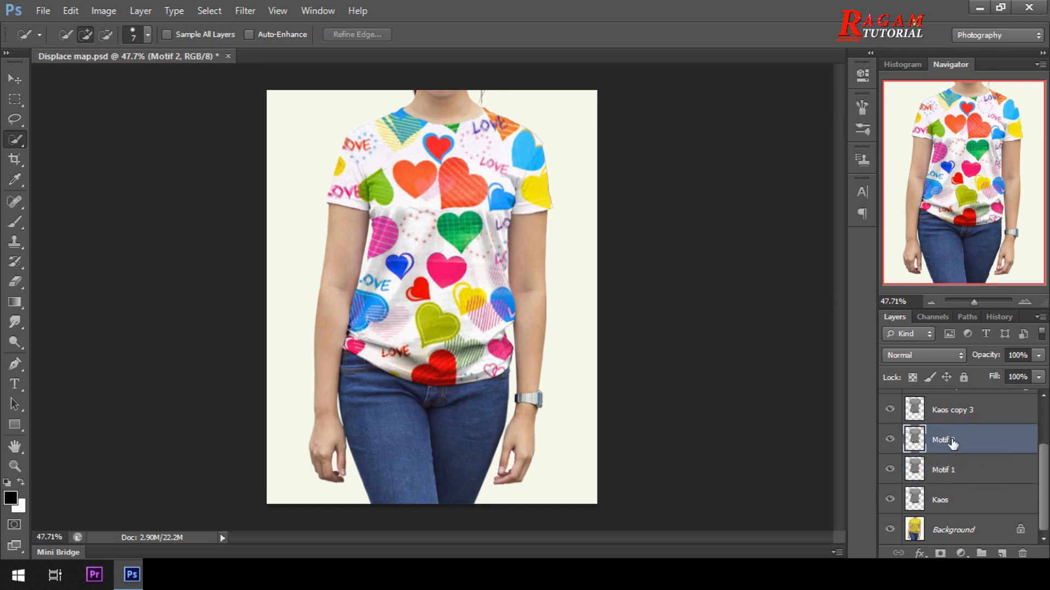
double_click(956, 412)
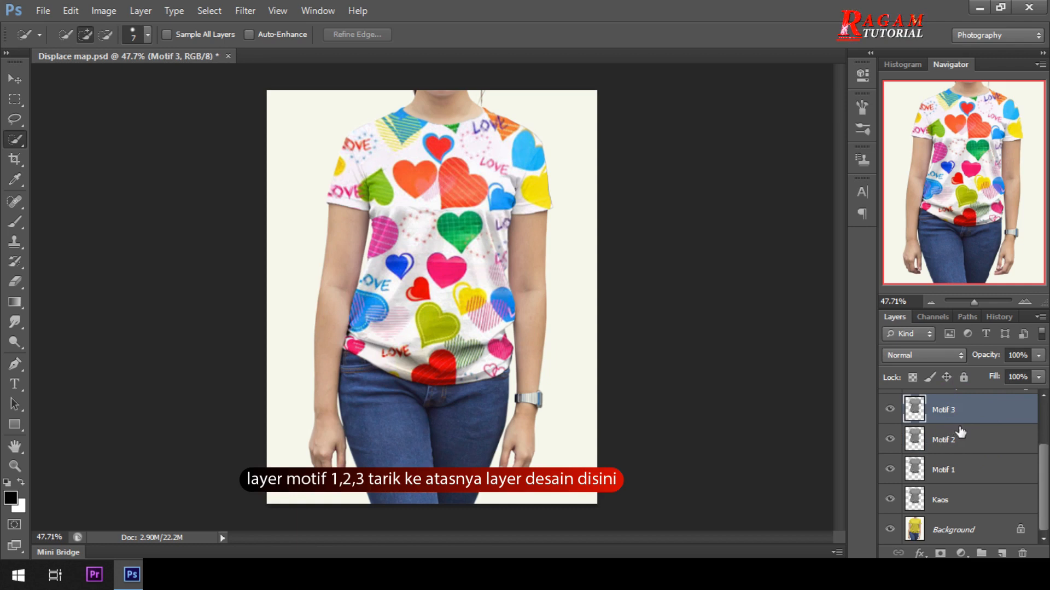
Move the Motif 1, Motif 2 and Motif 3 layers together above the Desain disini layer
shift+click(958, 471)
drag(1042, 457, 1047, 419)
drag(968, 477, 968, 397)
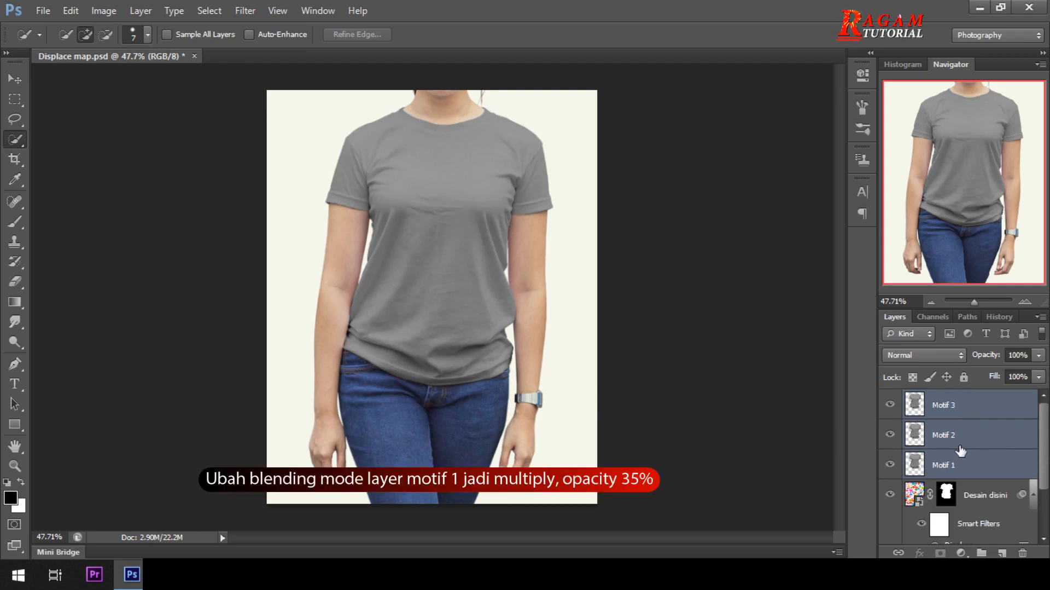
Set the Motif 1 layer to Multiply blending at 35% opacity
click(963, 465)
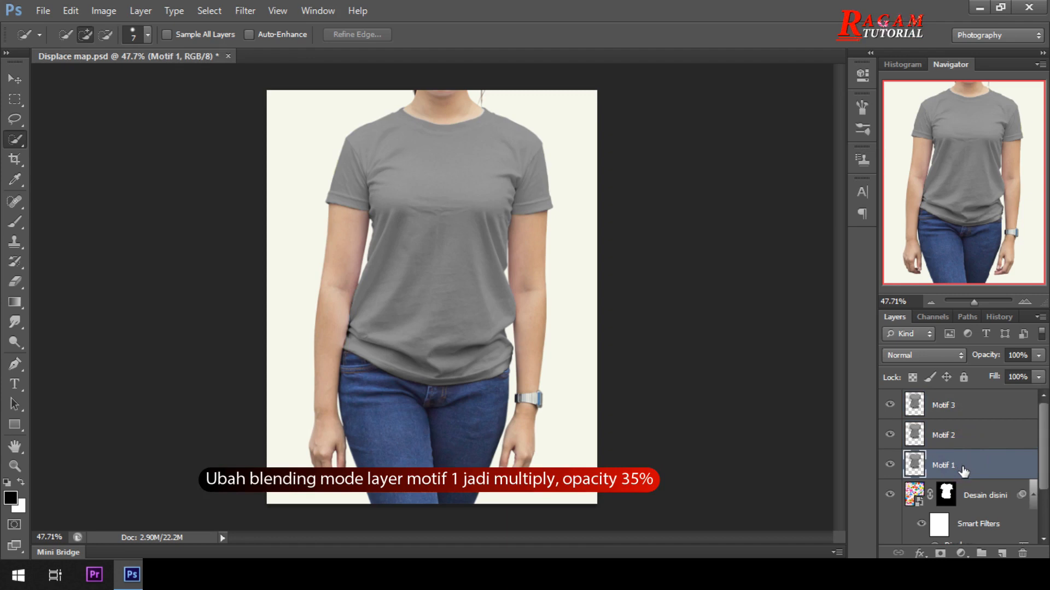
click(929, 355)
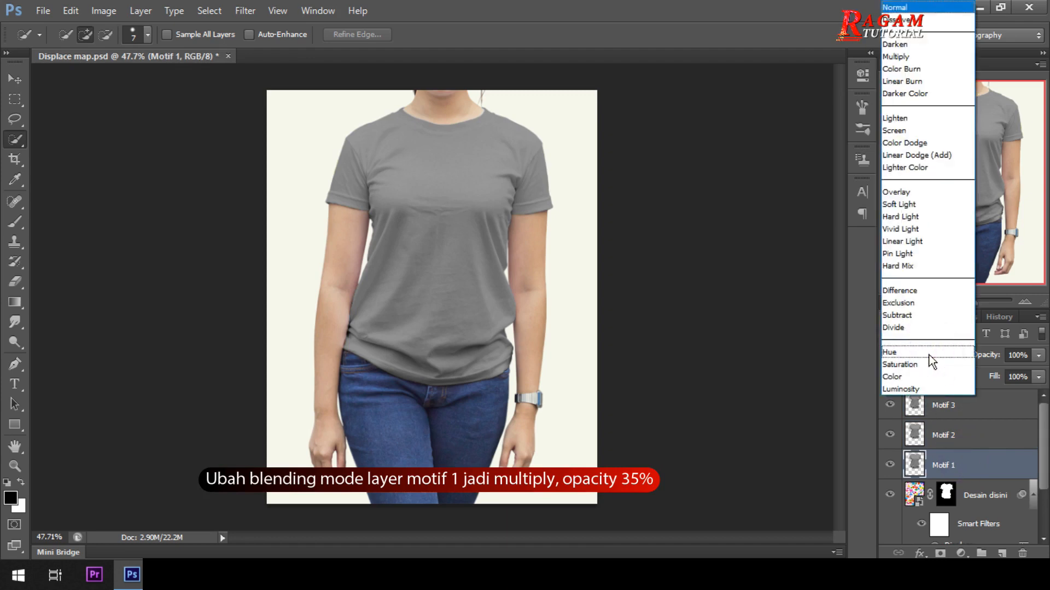
click(902, 57)
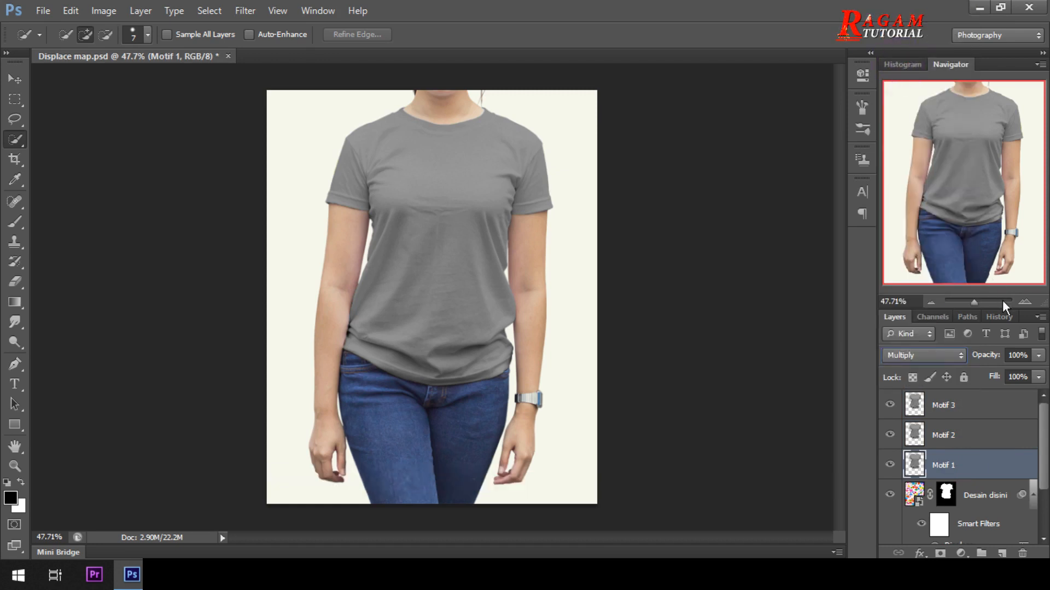
drag(1009, 354, 1020, 354)
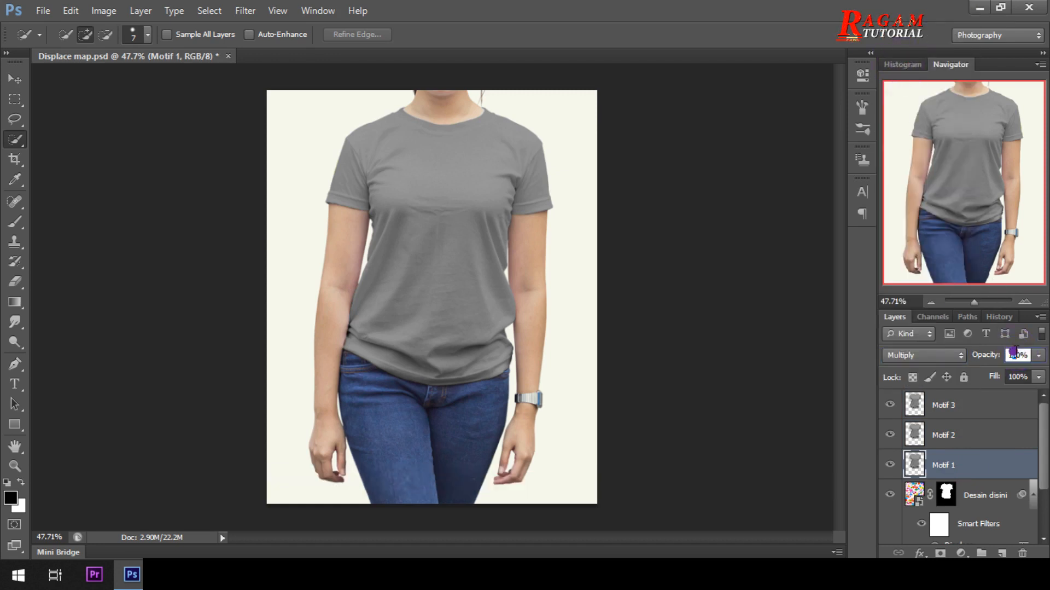
text(35)
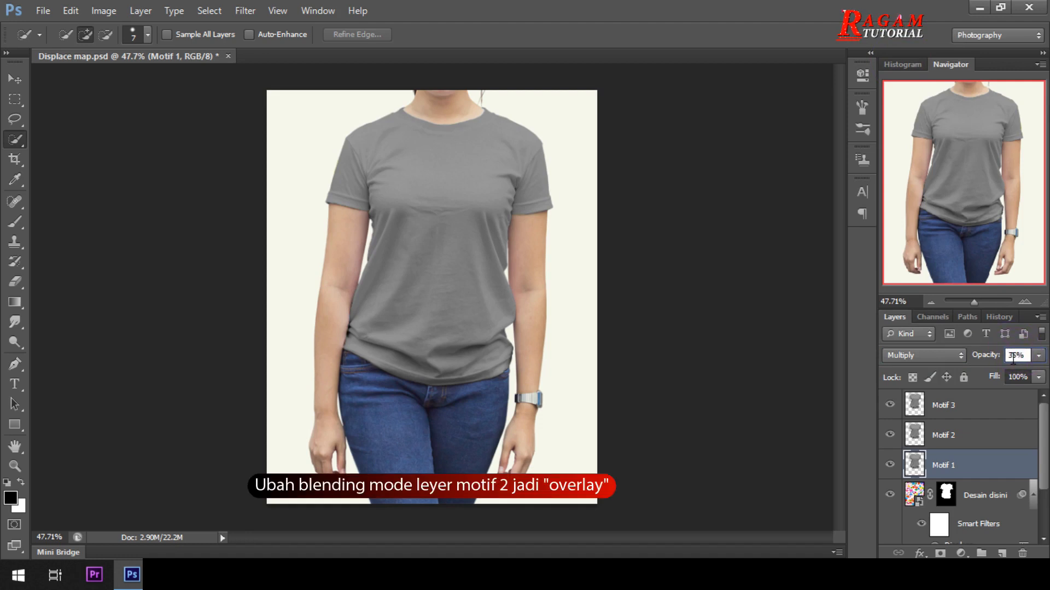
Change the blending mode of the Motif 2 layer to Overlay
click(978, 441)
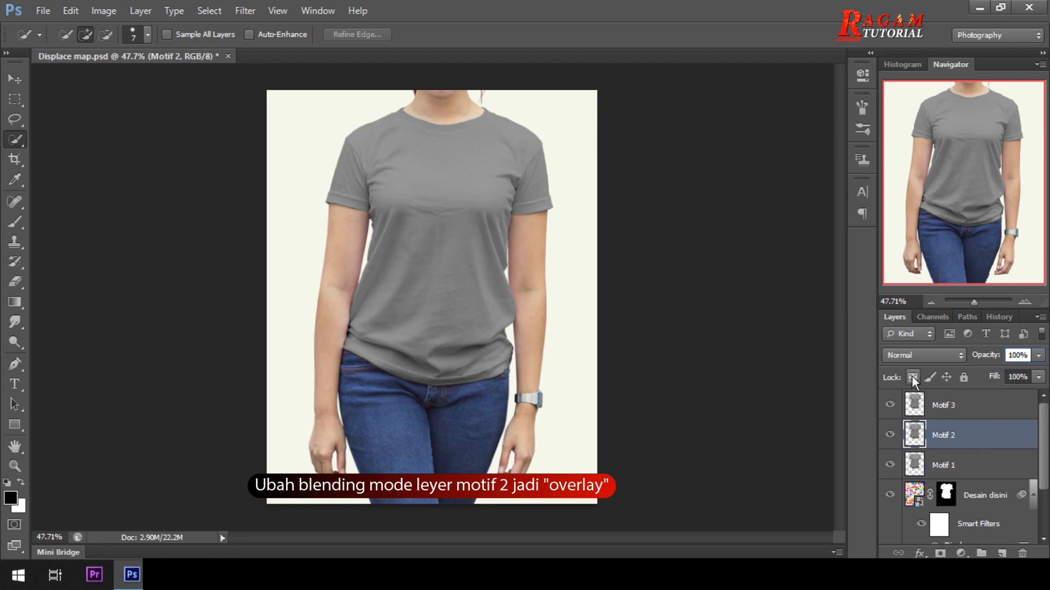
click(928, 356)
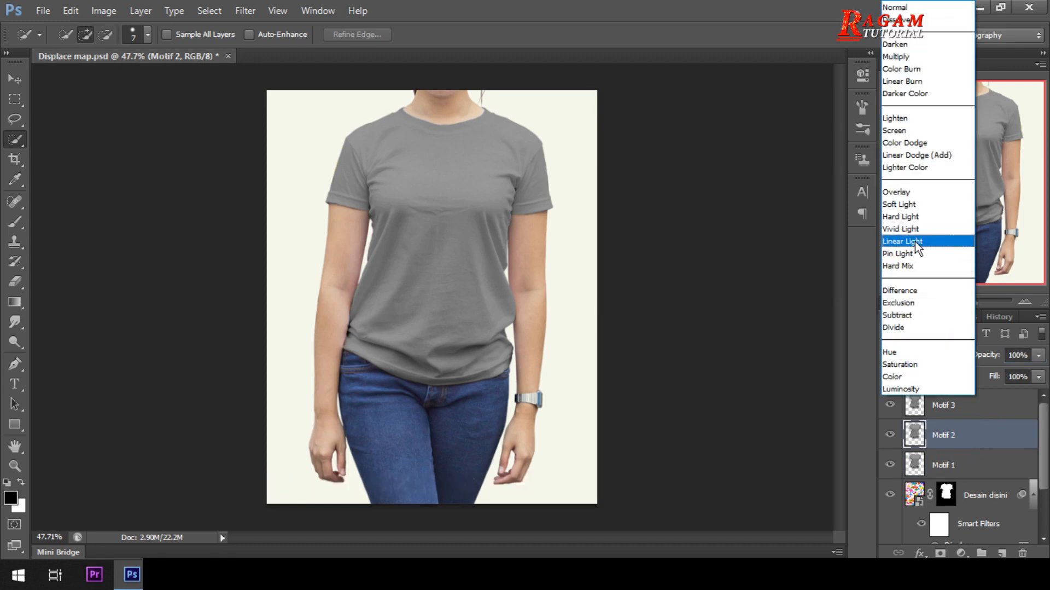
click(914, 194)
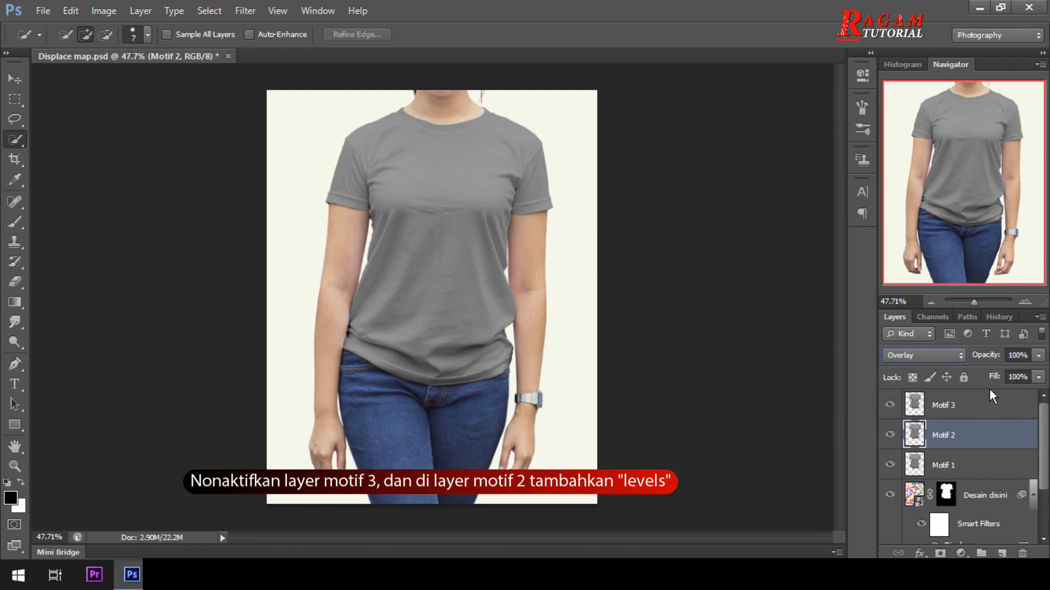
Hide the Motif 3 layer and add a Levels adjustment clipped to the Motif 2 layer
click(889, 406)
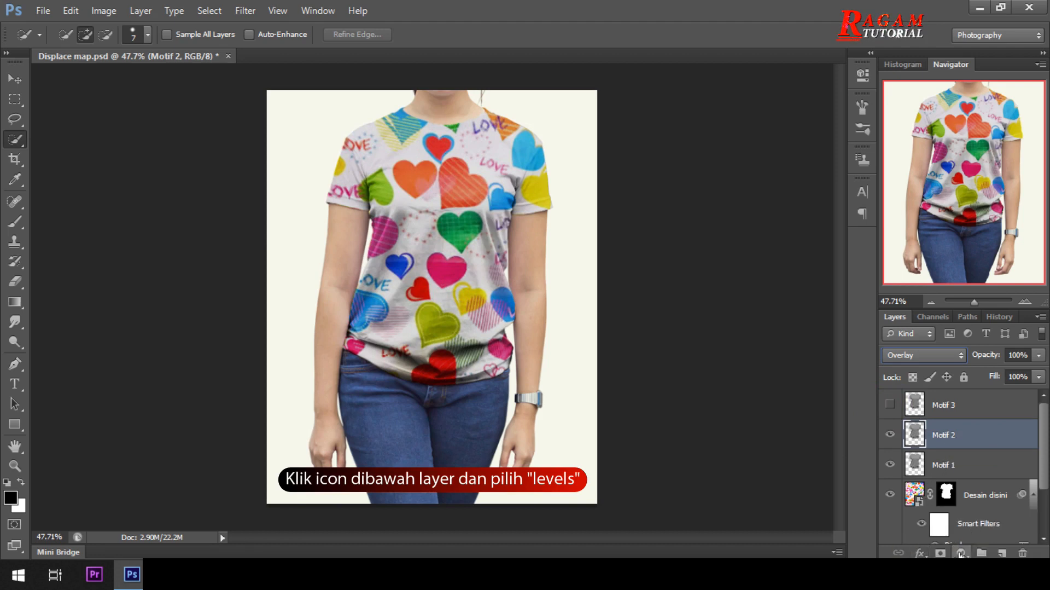
click(962, 554)
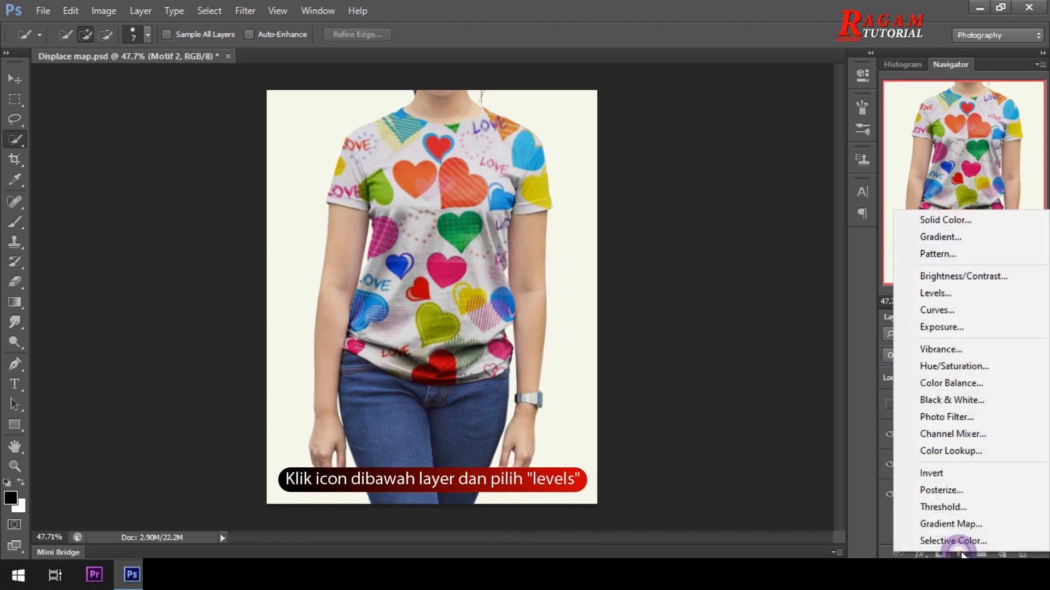
click(958, 299)
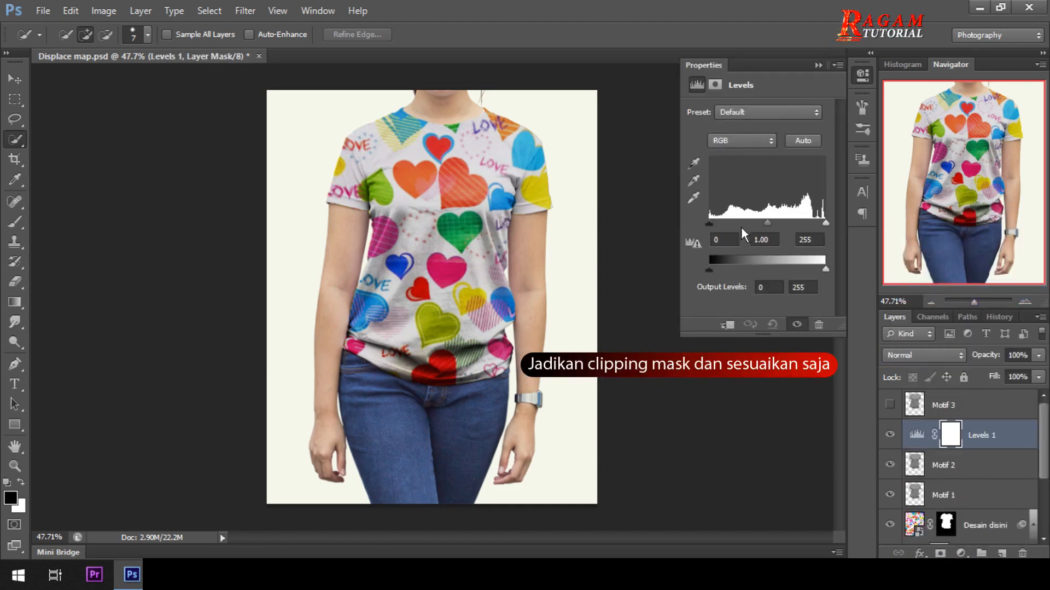
click(729, 325)
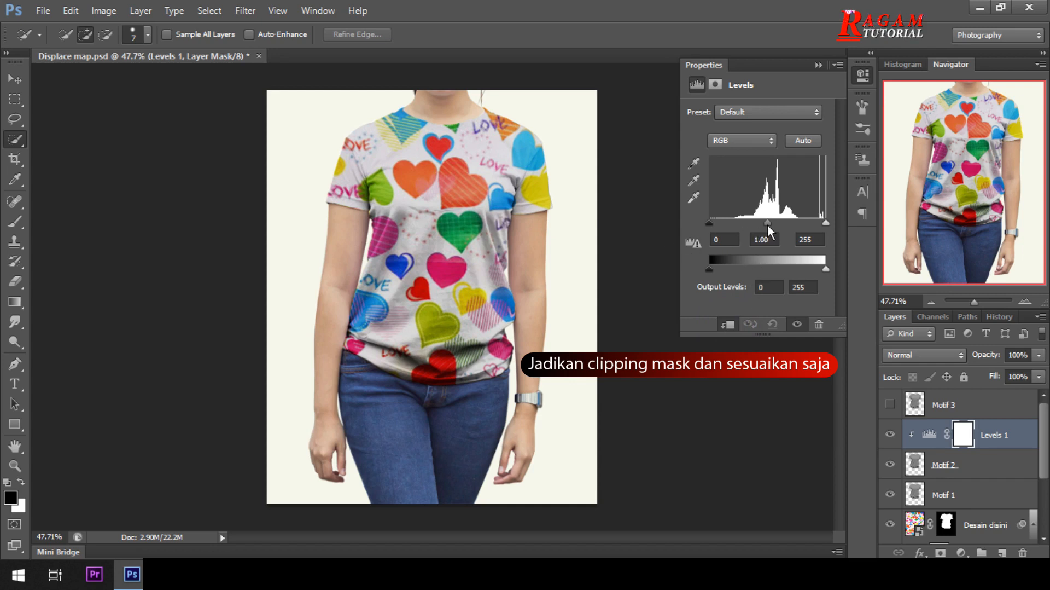
Brighten the Levels adjustment on Motif 2 by setting its midtone input level to 3.86
drag(767, 224, 720, 222)
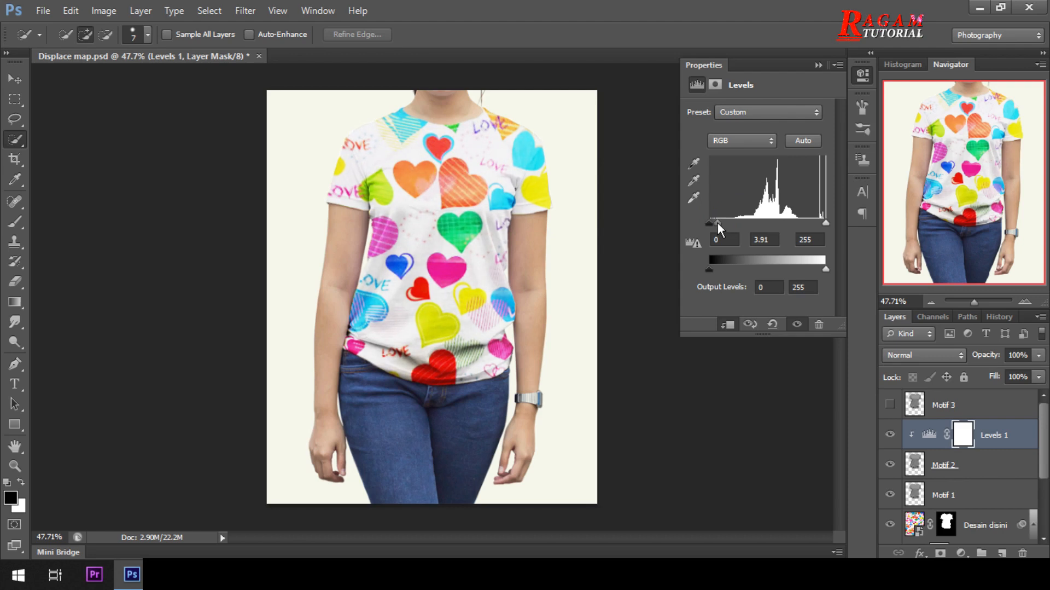
drag(717, 222, 718, 222)
double_click(765, 239)
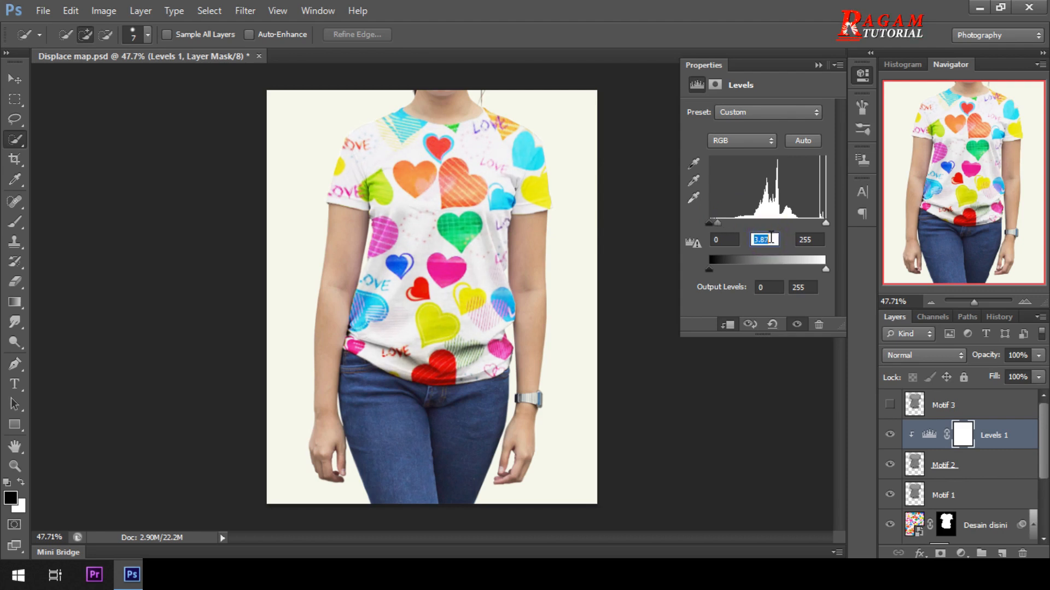
key(Up)
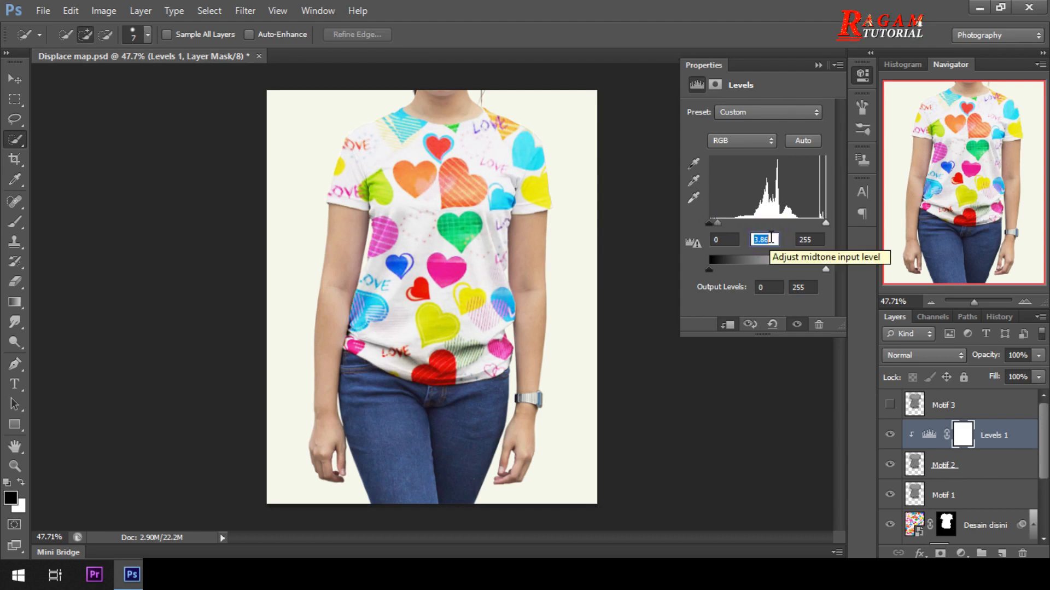
click(772, 238)
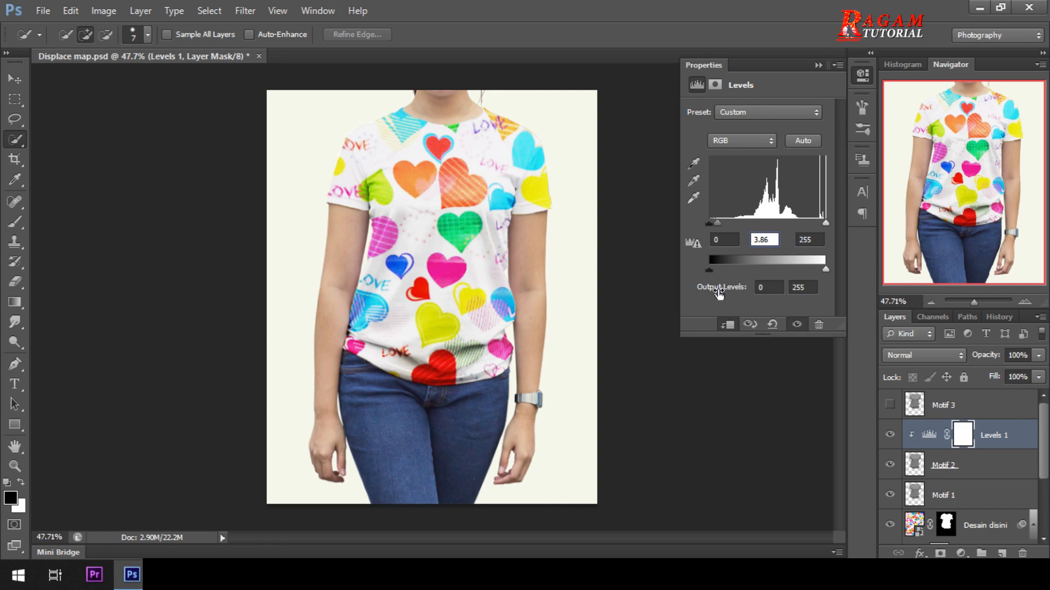
click(818, 65)
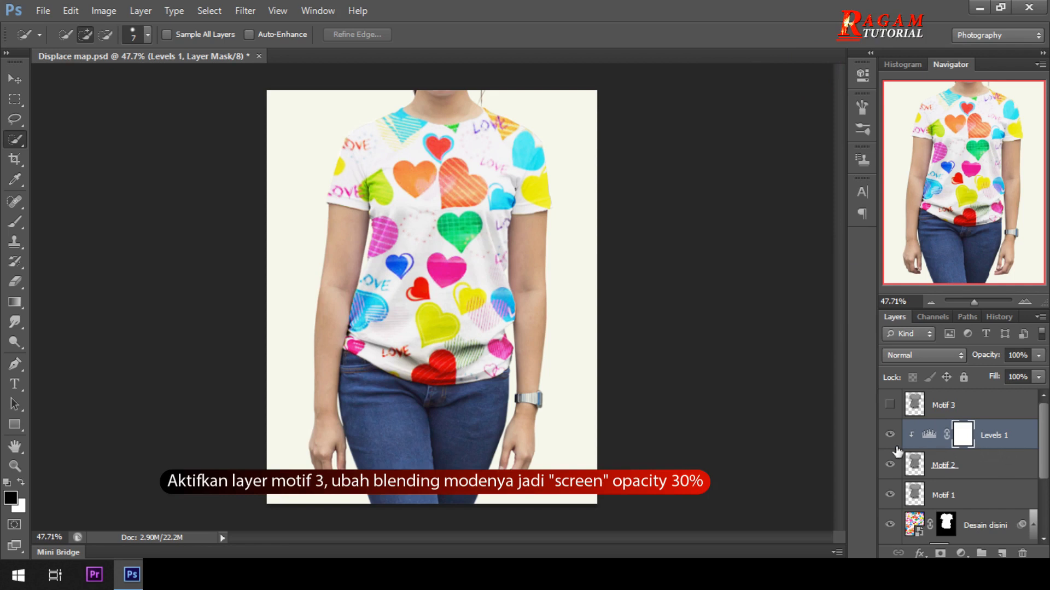
Show the Motif 3 layer and set it to Screen blending at 30% opacity
click(974, 407)
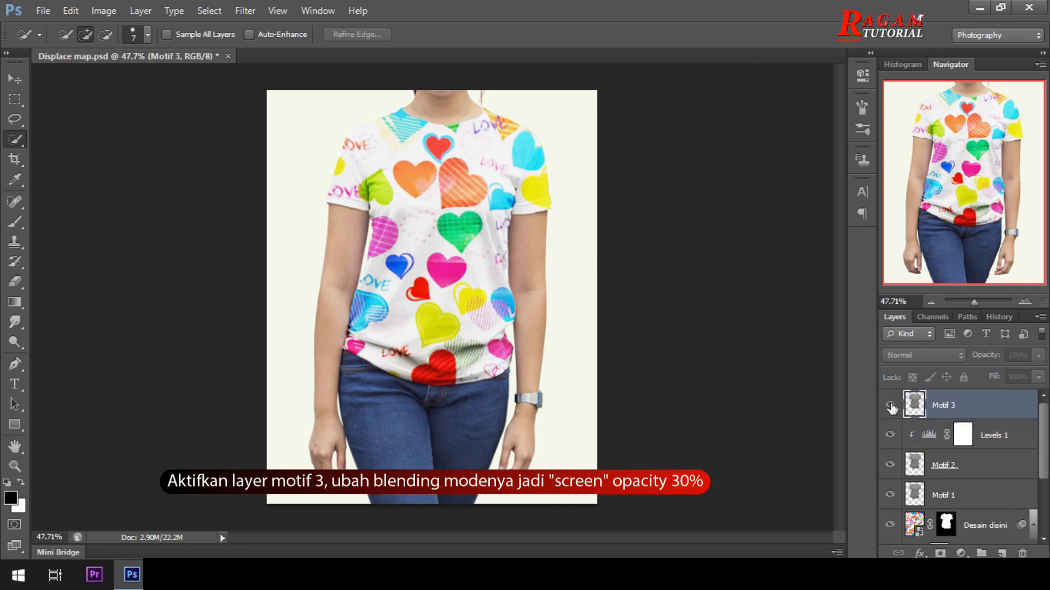
click(890, 405)
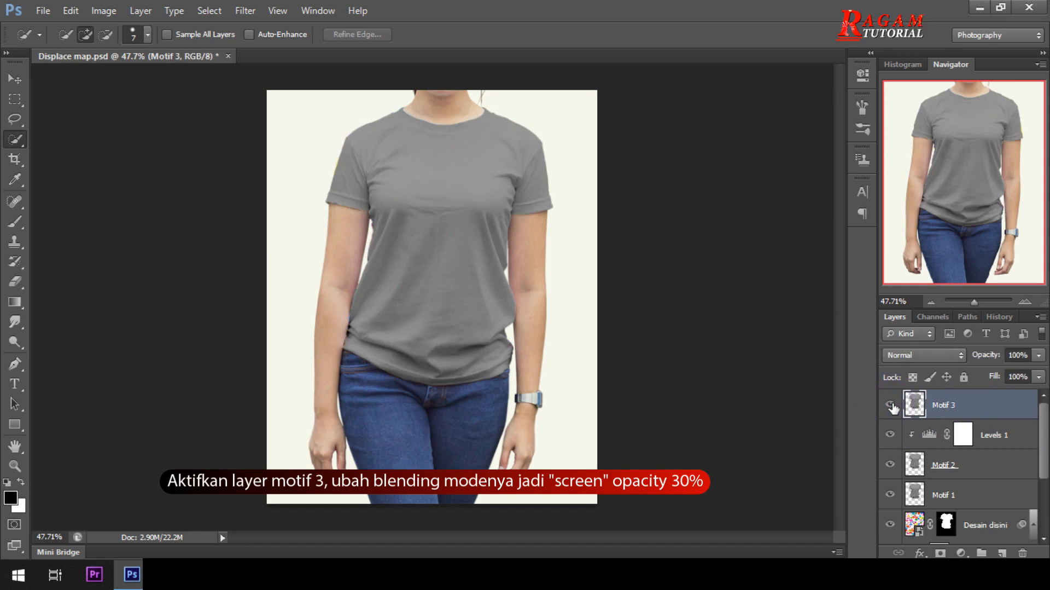
click(932, 356)
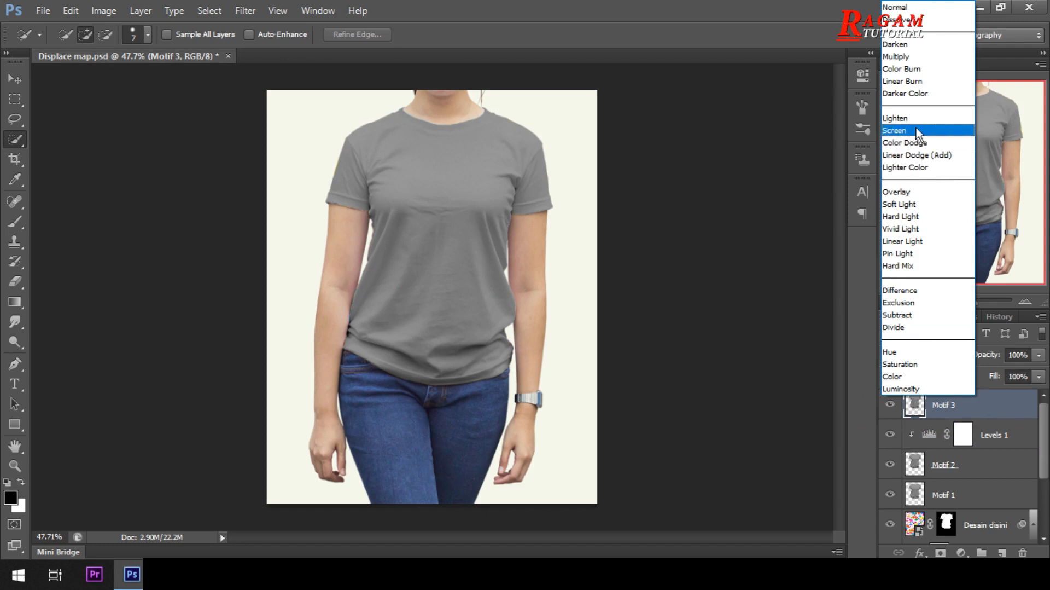
click(949, 136)
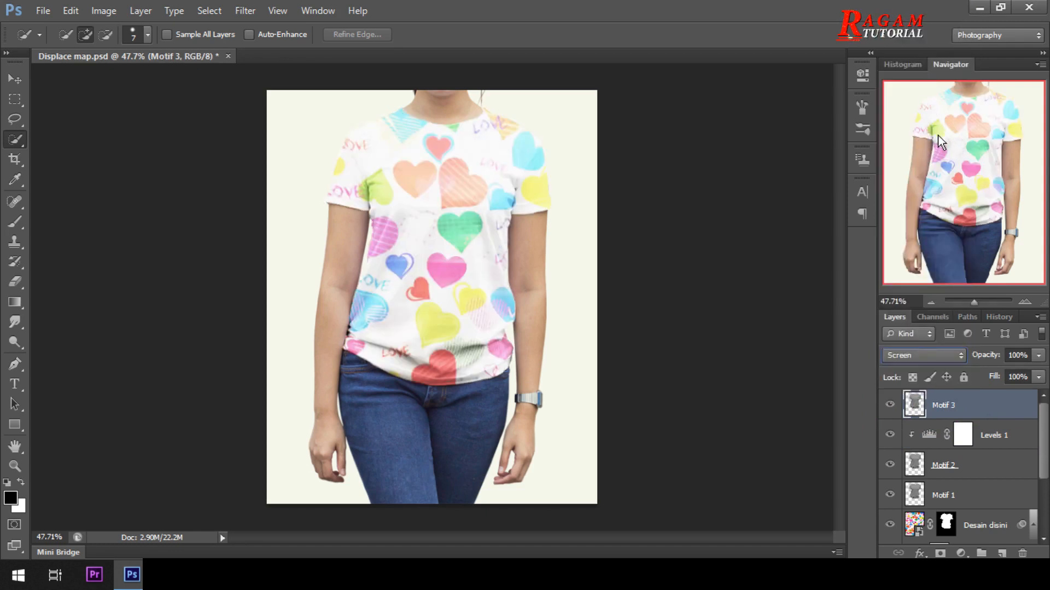
click(1014, 356)
drag(1008, 354, 1018, 354)
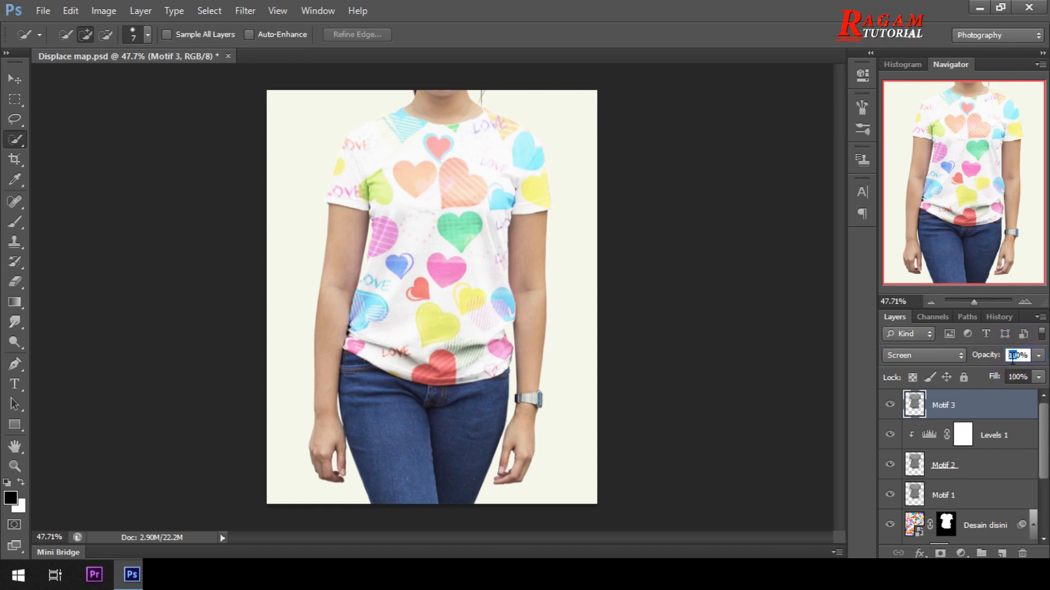
text(3)
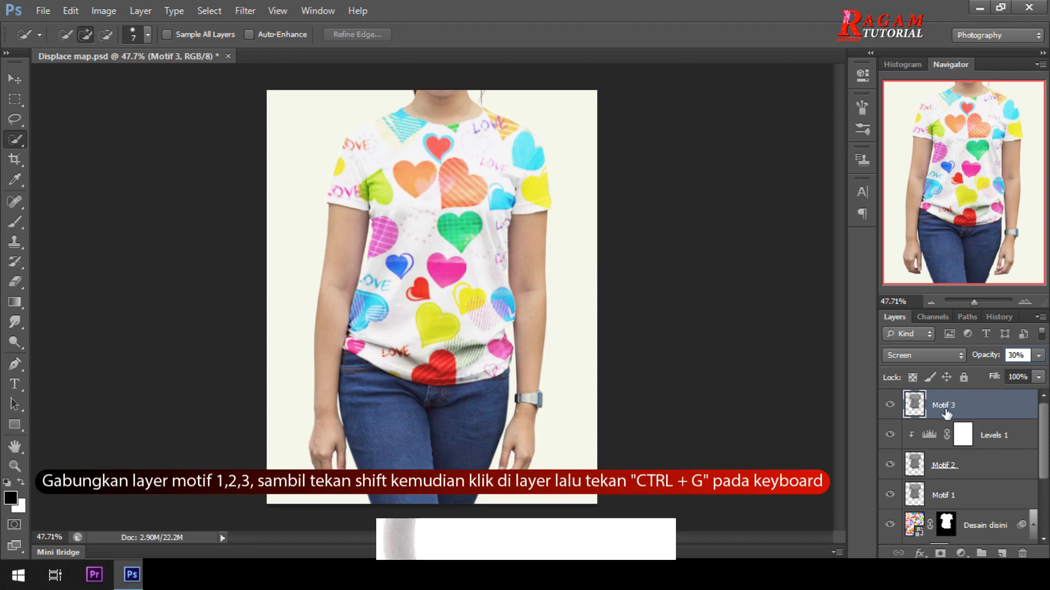
Group the three Motif layers with their Levels adjustment and rename the group Motif
shift+click(962, 497)
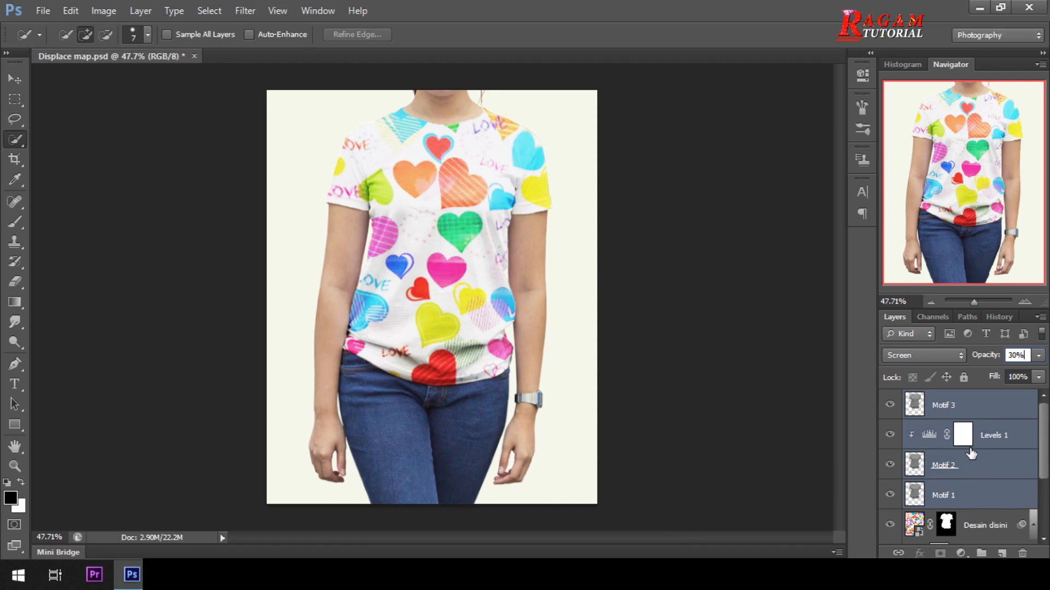
key(ctrl+g)
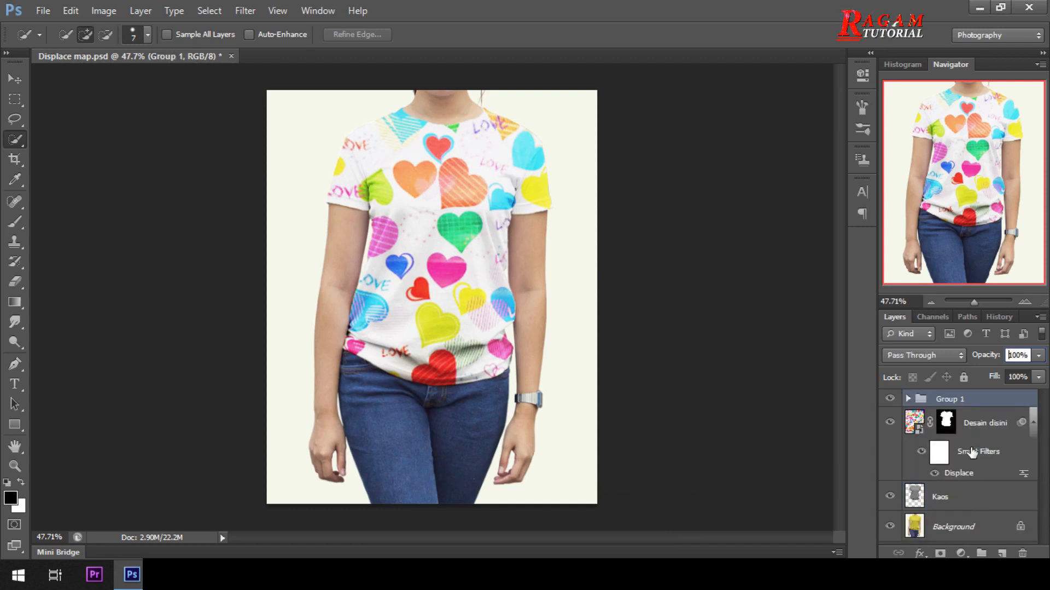
double_click(954, 399)
drag(974, 398, 937, 398)
text(M)
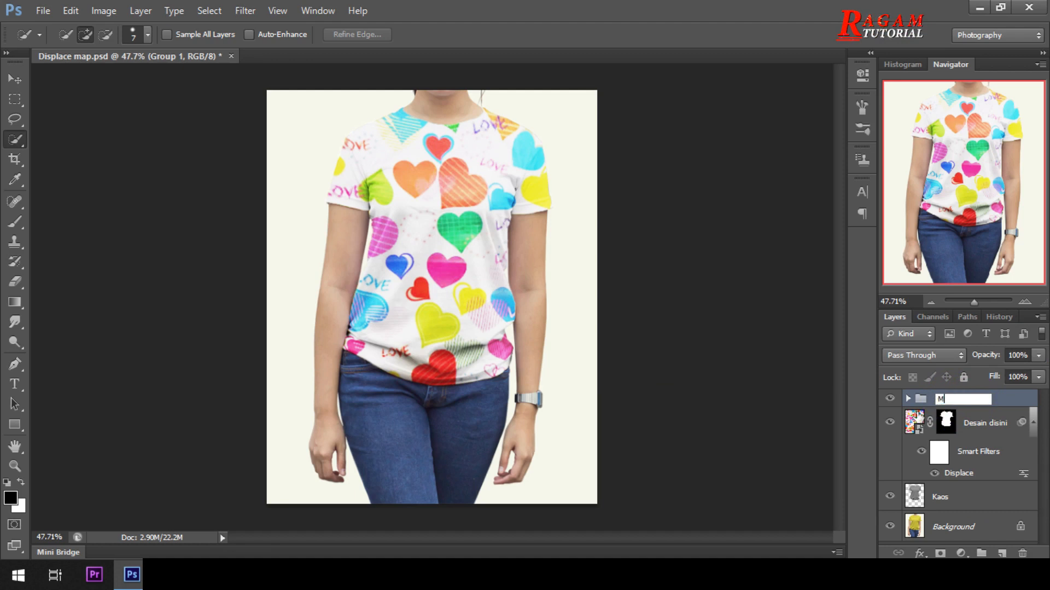
text(otif)
key(Return)
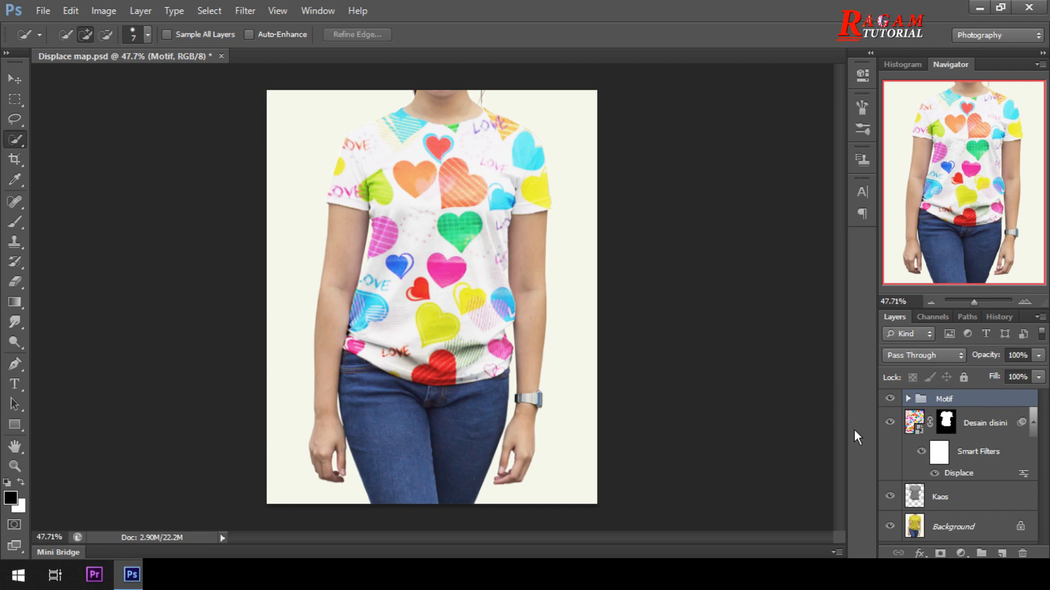
scroll(446, 338, up, 5)
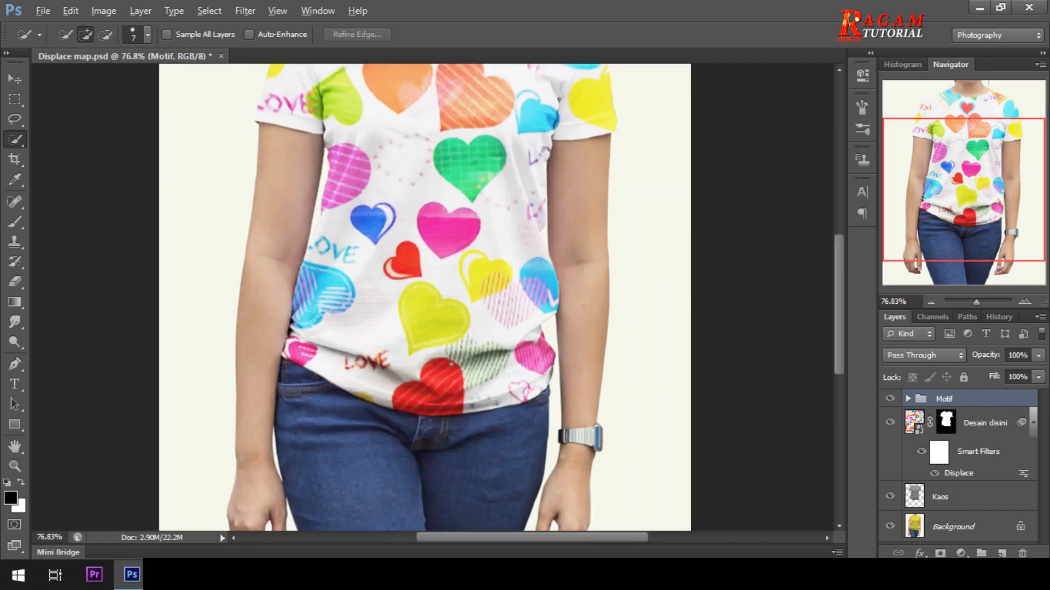
Examine the hearts pattern on the shirt's hem, chest and sleeves, and in the full figure
scroll(448, 331, down, 3)
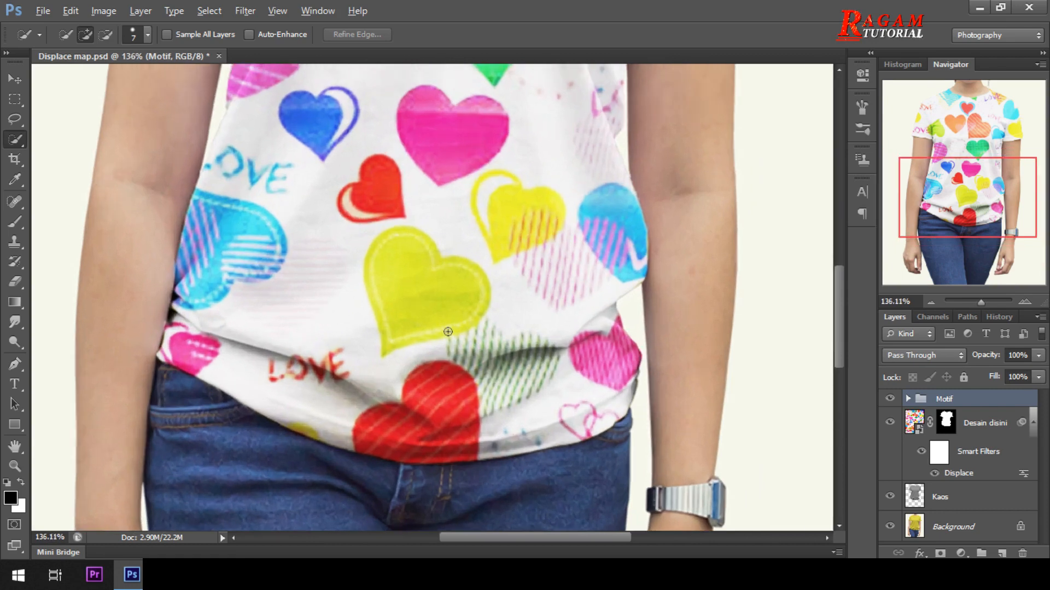
scroll(446, 301, down, 1)
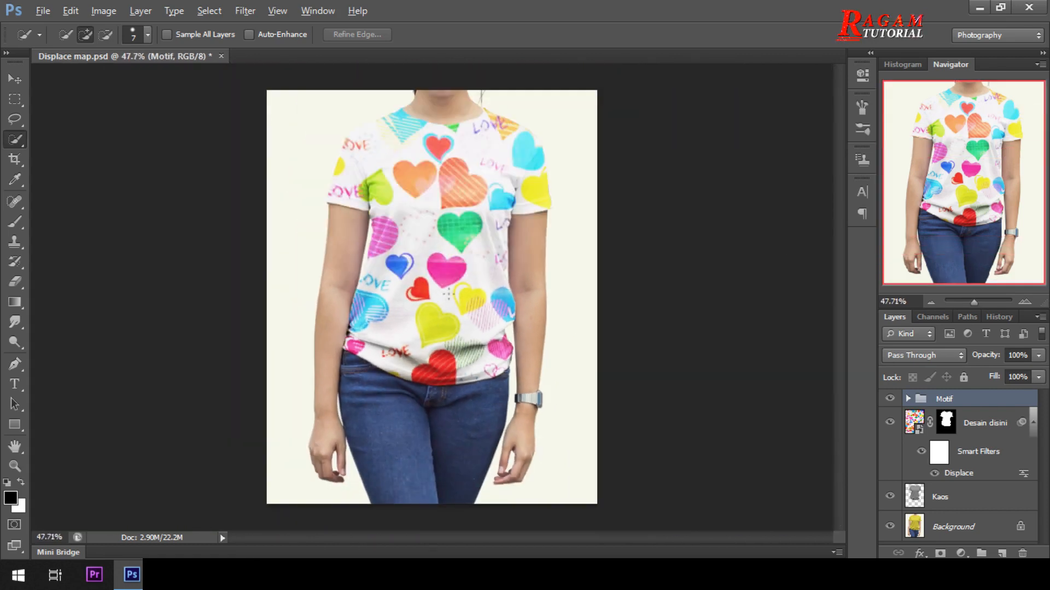
scroll(451, 296, up, 2)
drag(509, 190, 476, 348)
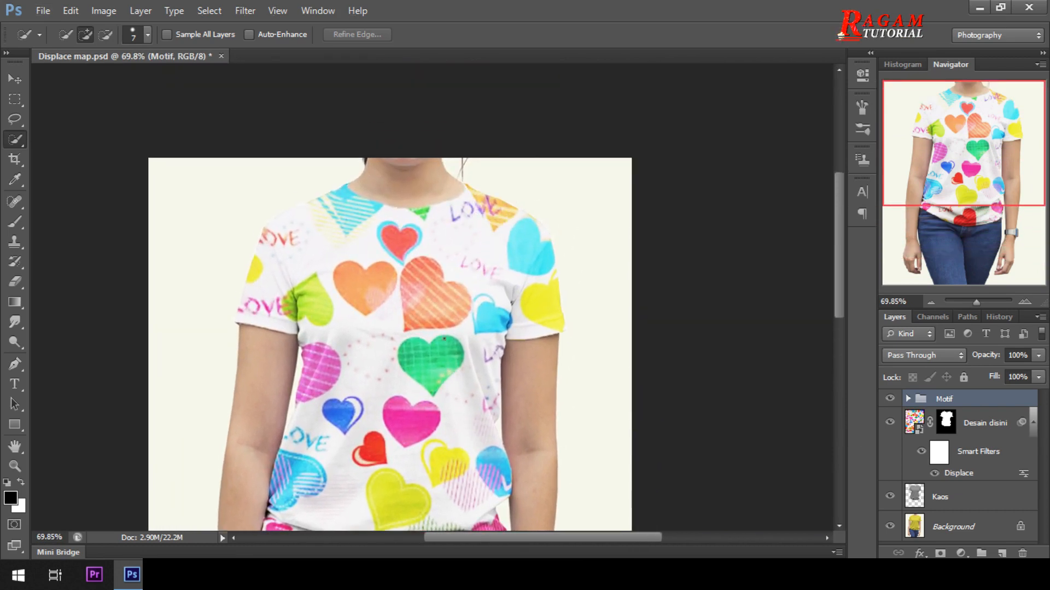
scroll(406, 344, down, 2)
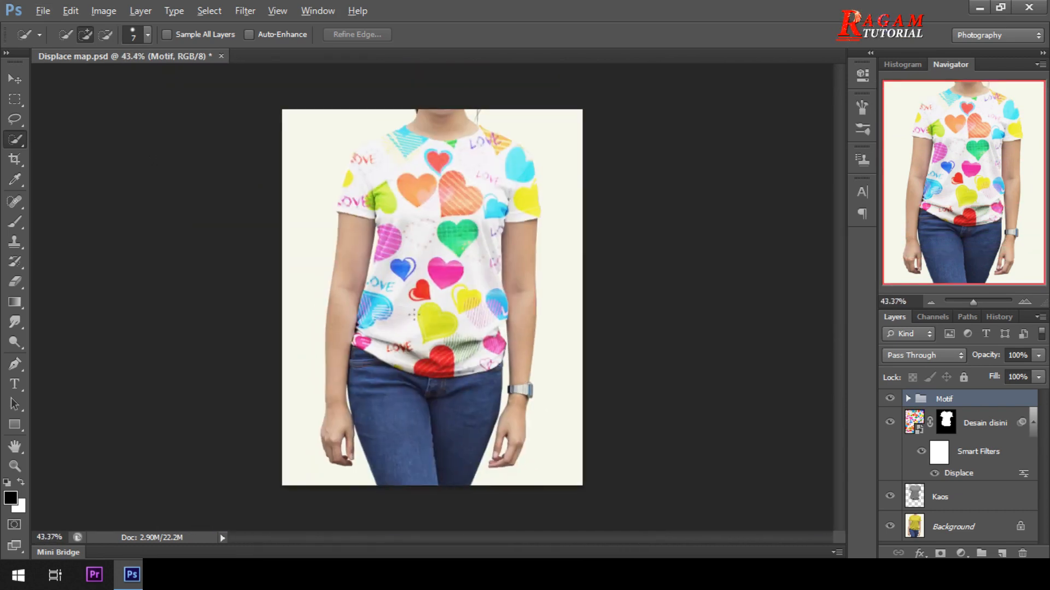
scroll(431, 293, down, 1)
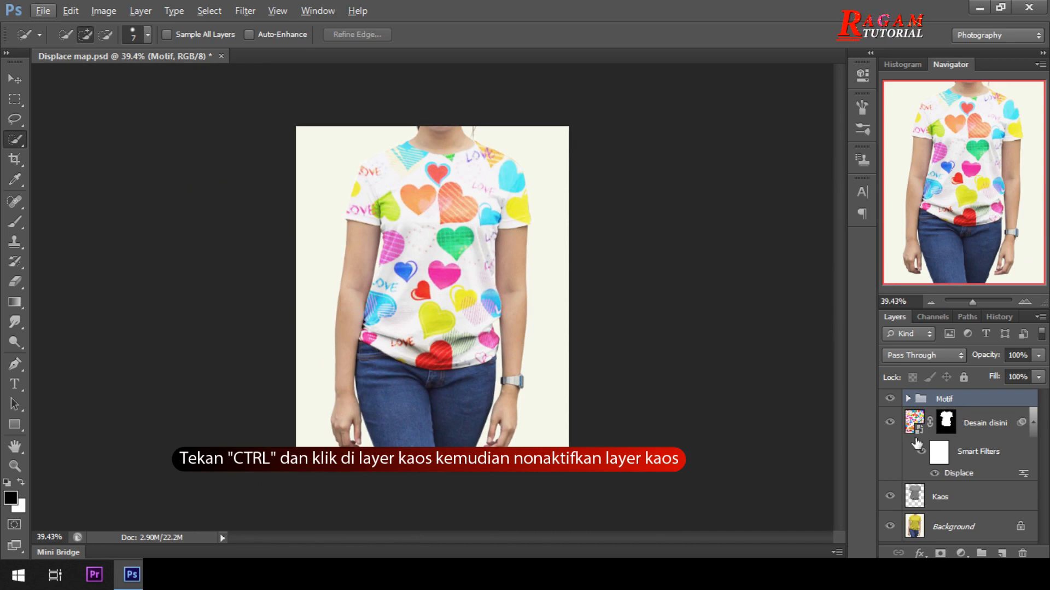
Load the Kaos layer's outline as a selection, hide Kaos, and copy the inverse selection from the Background to a new layer
ctrl+click(916, 498)
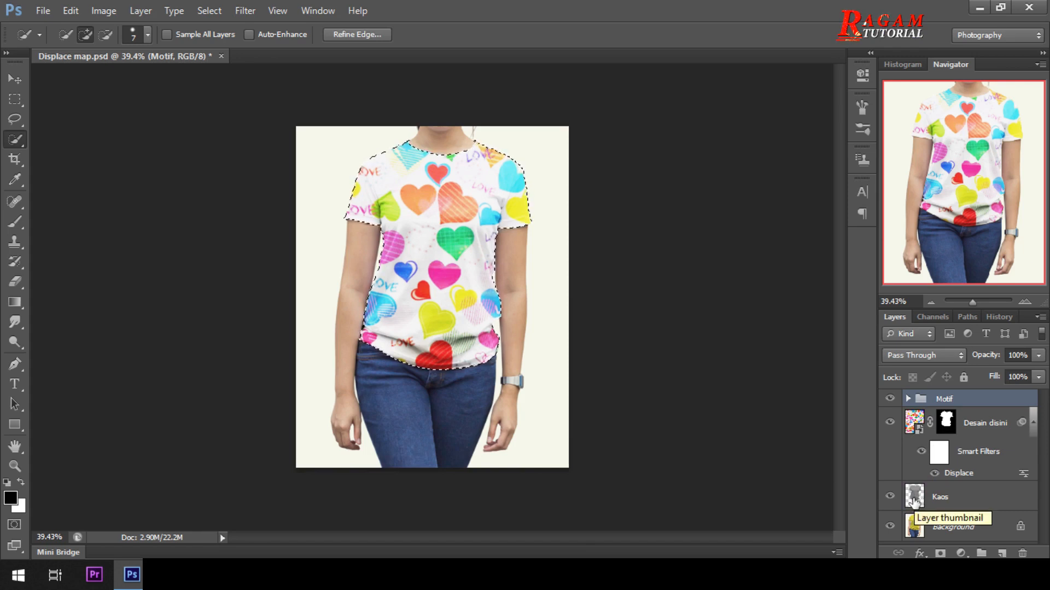
click(890, 497)
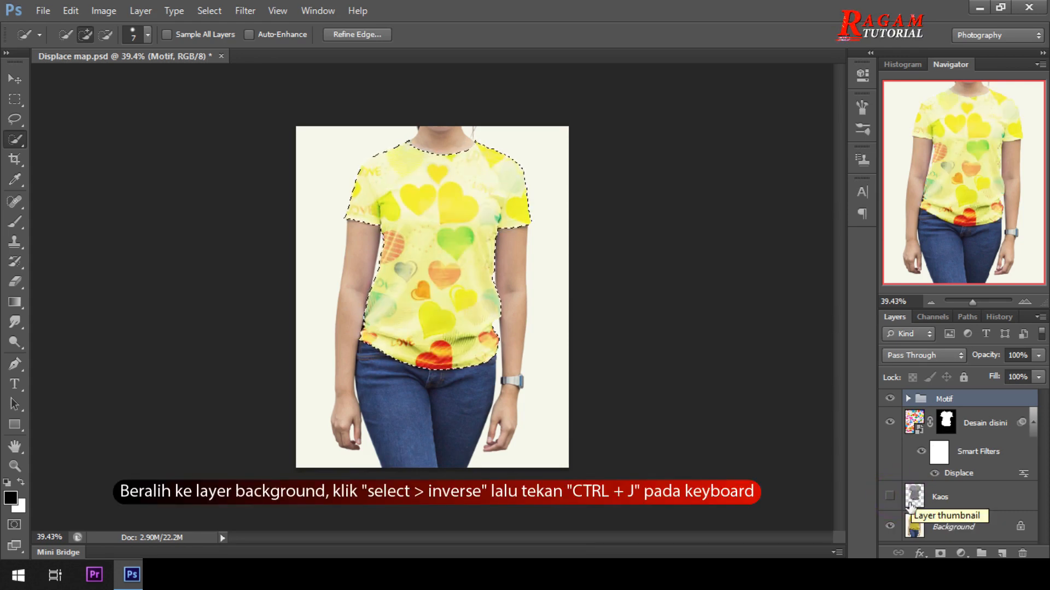
click(948, 528)
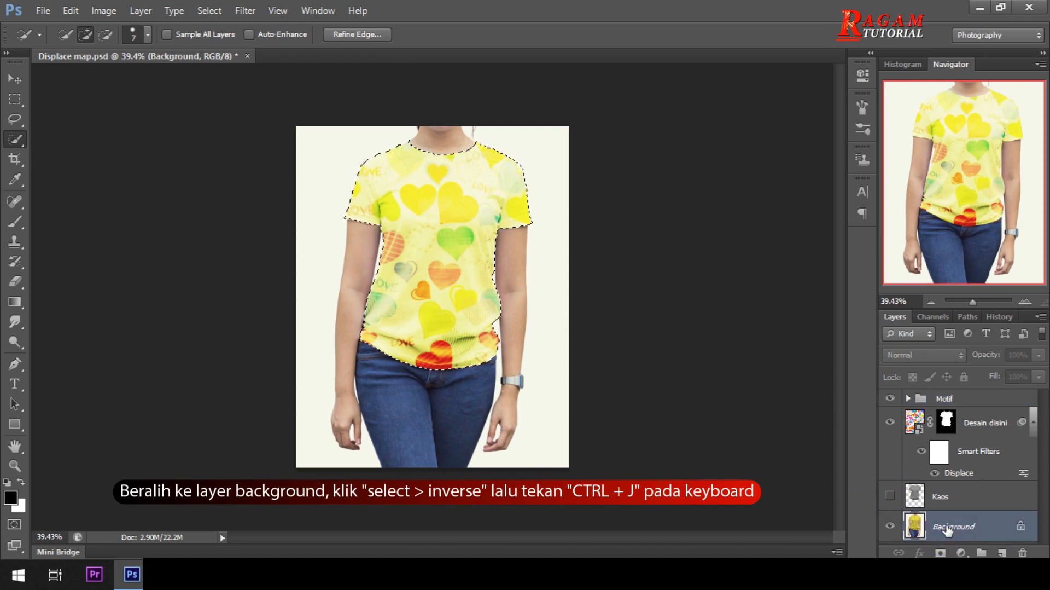
click(222, 10)
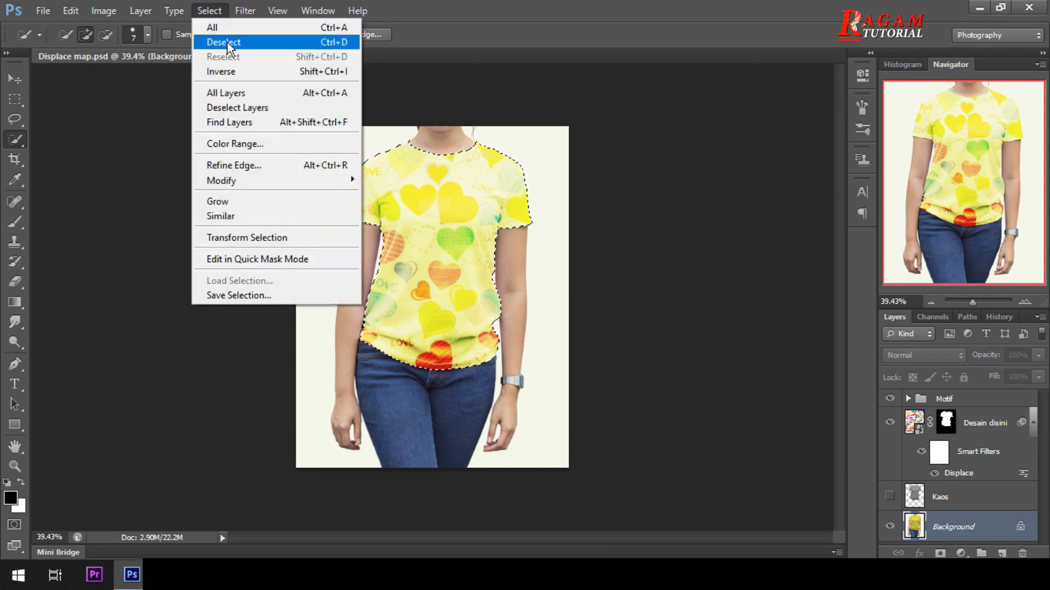
click(237, 72)
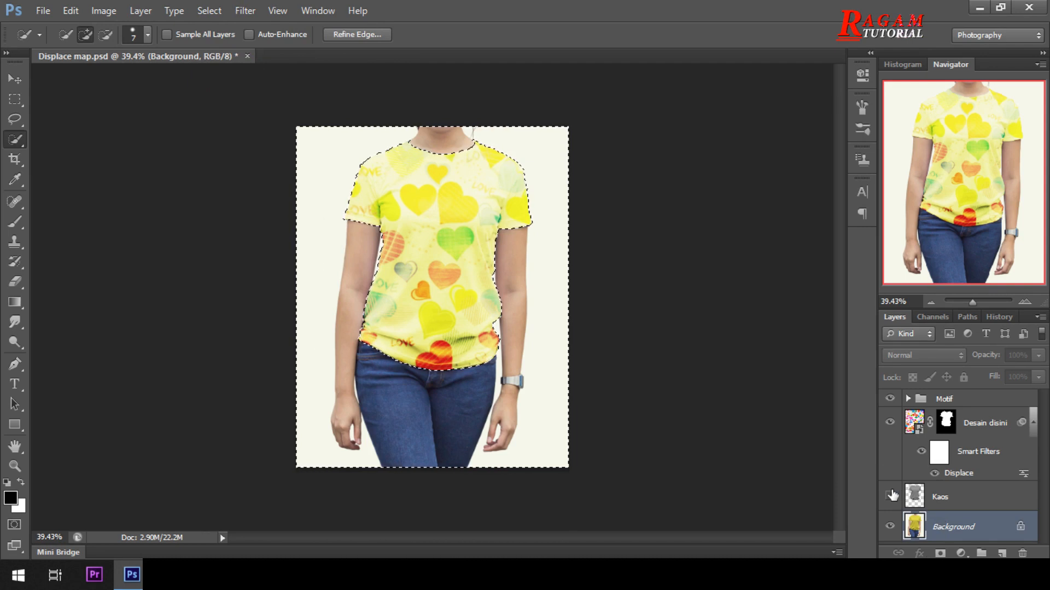
key(ctrl+j)
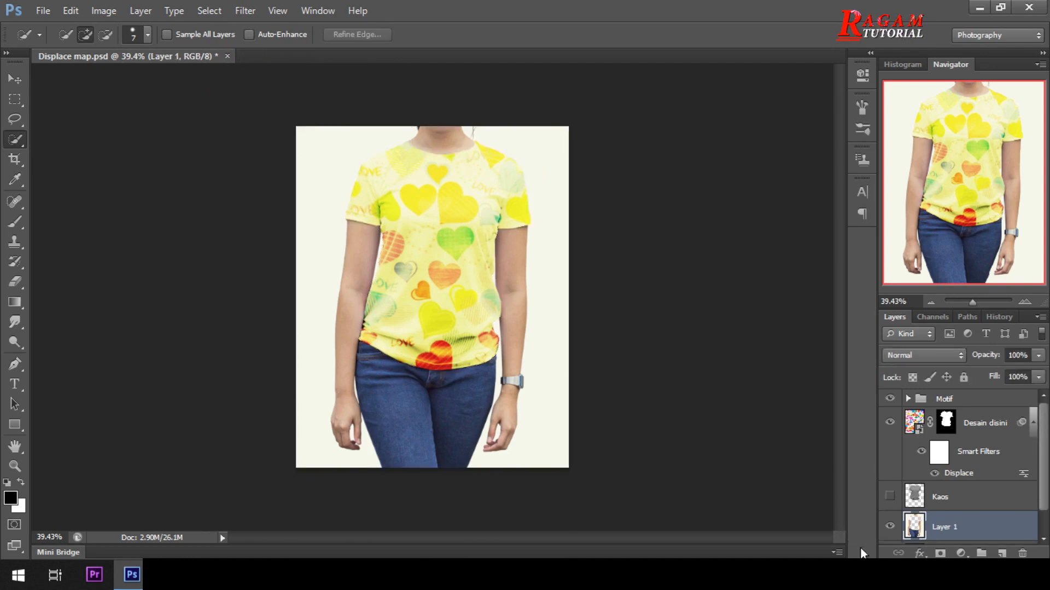
Check the shirt cutout on Layer 1 by toggling the visibility of the Desain disini, Motif and Background layers
click(891, 423)
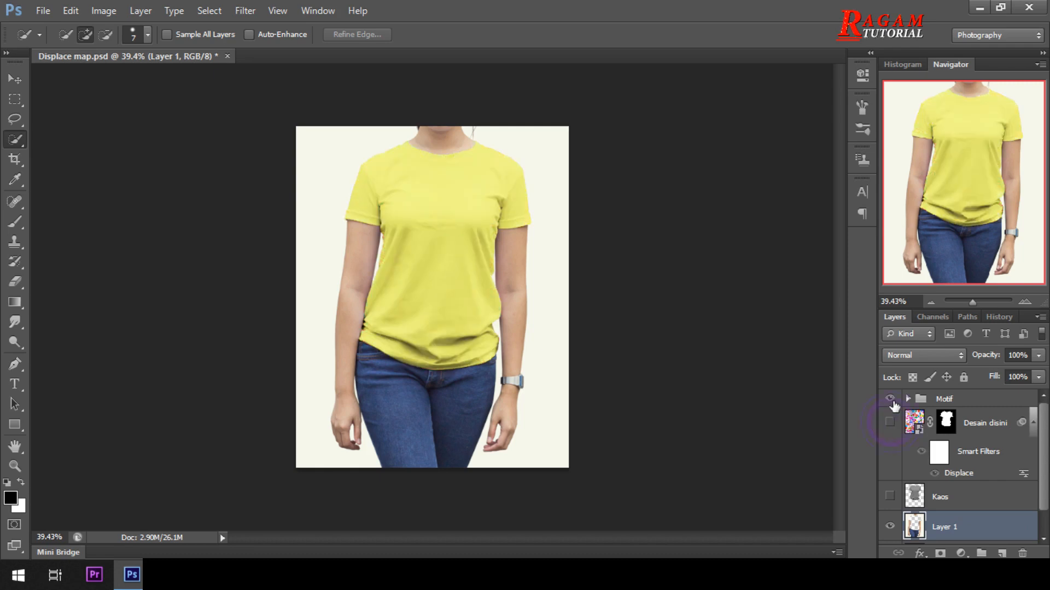
click(890, 399)
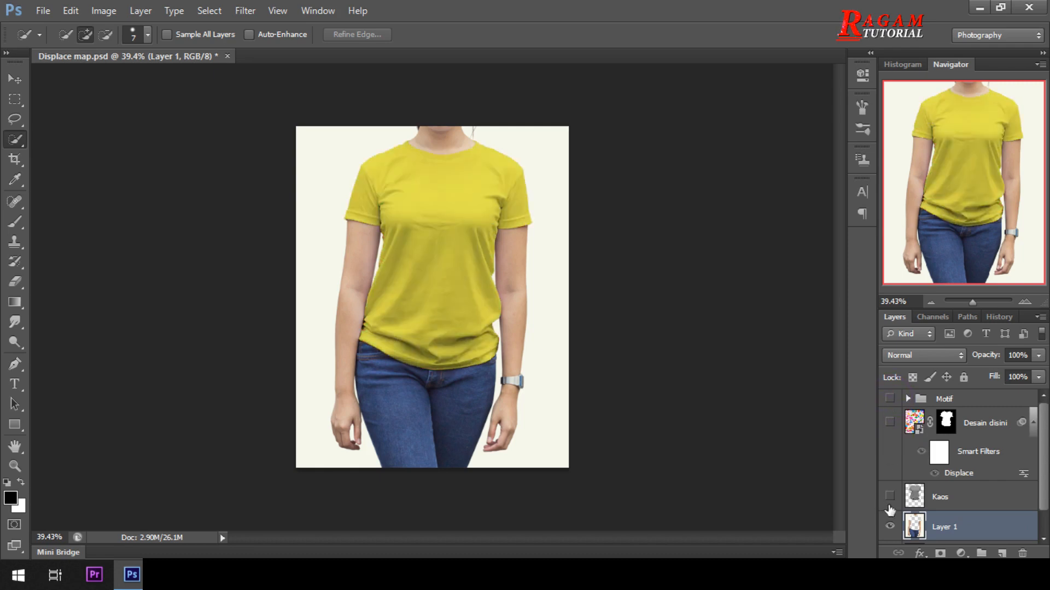
scroll(889, 513, down, 1)
click(890, 529)
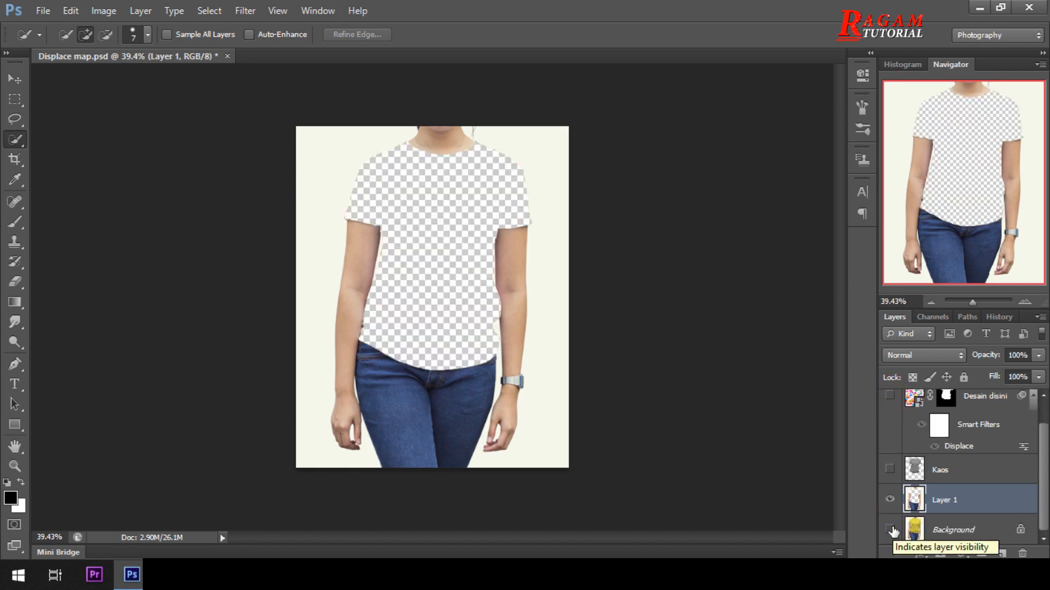
click(892, 529)
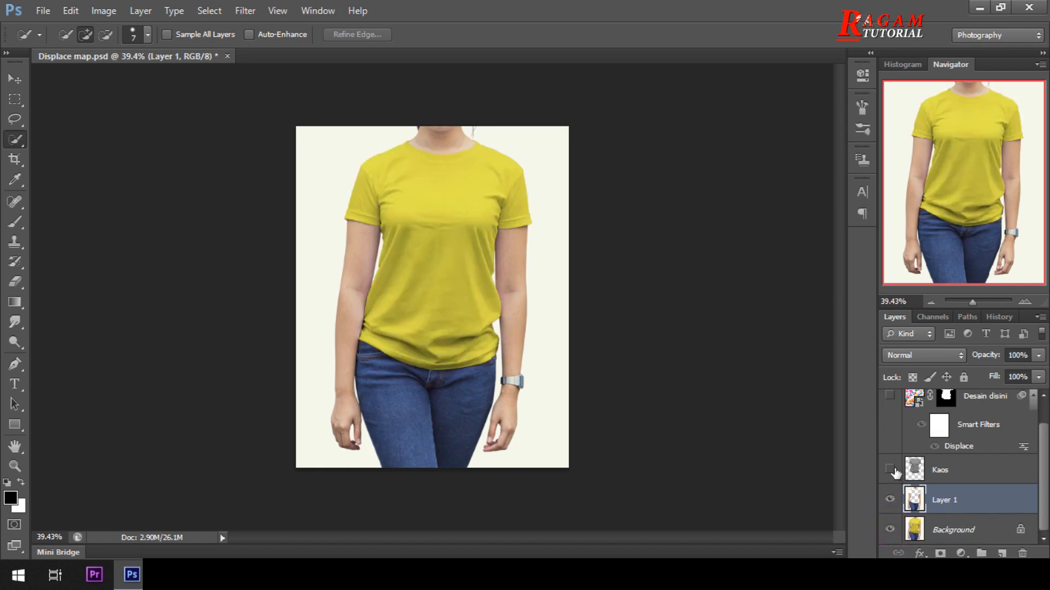
scroll(897, 465, up, 1)
click(891, 421)
scroll(913, 473, down, 1)
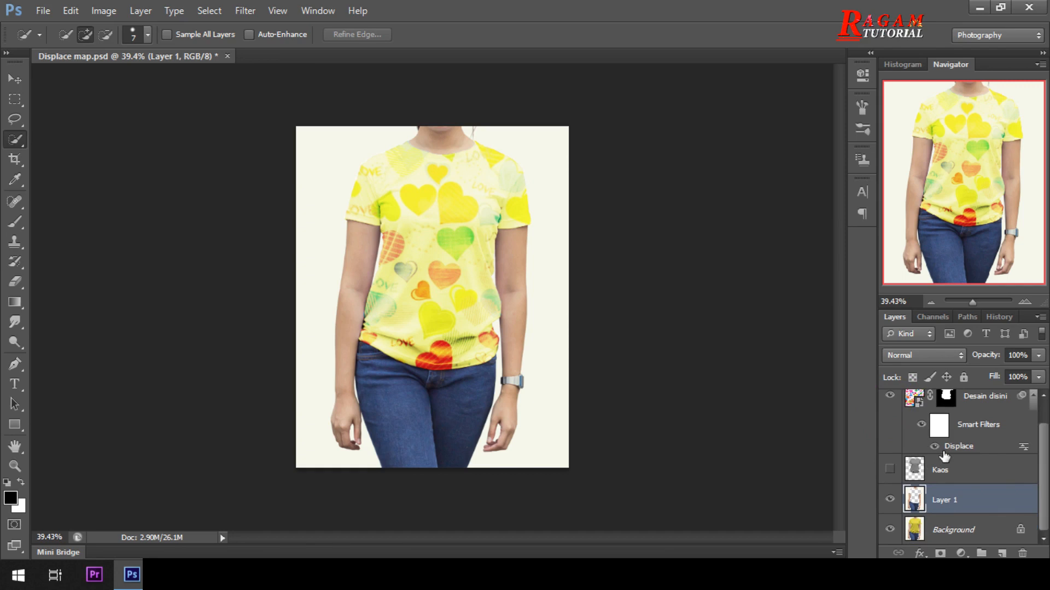
Desaturate the Background layer and toggle the Kaos layer's visibility
click(952, 529)
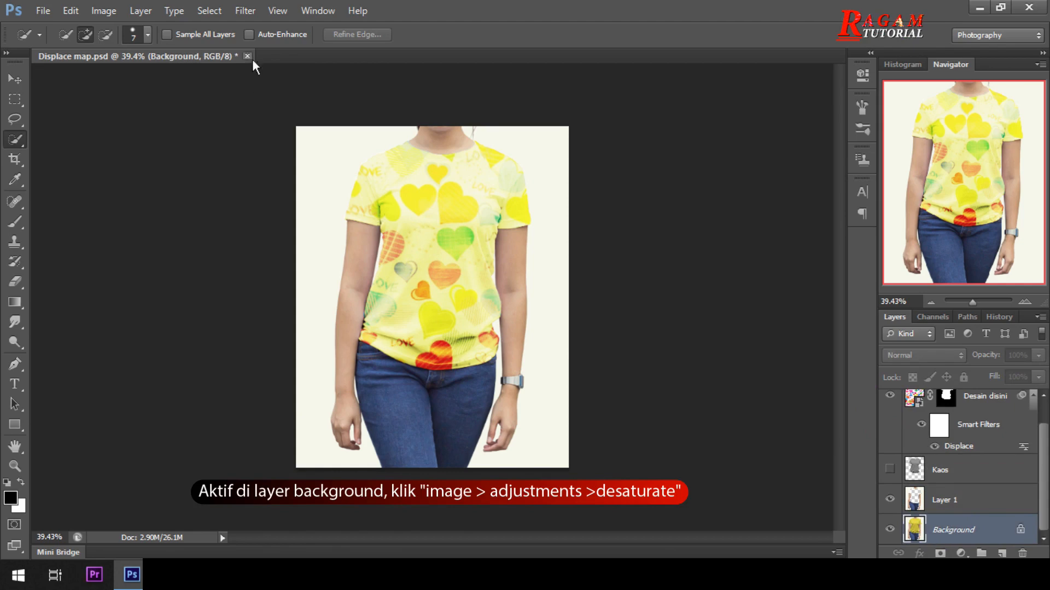
click(104, 11)
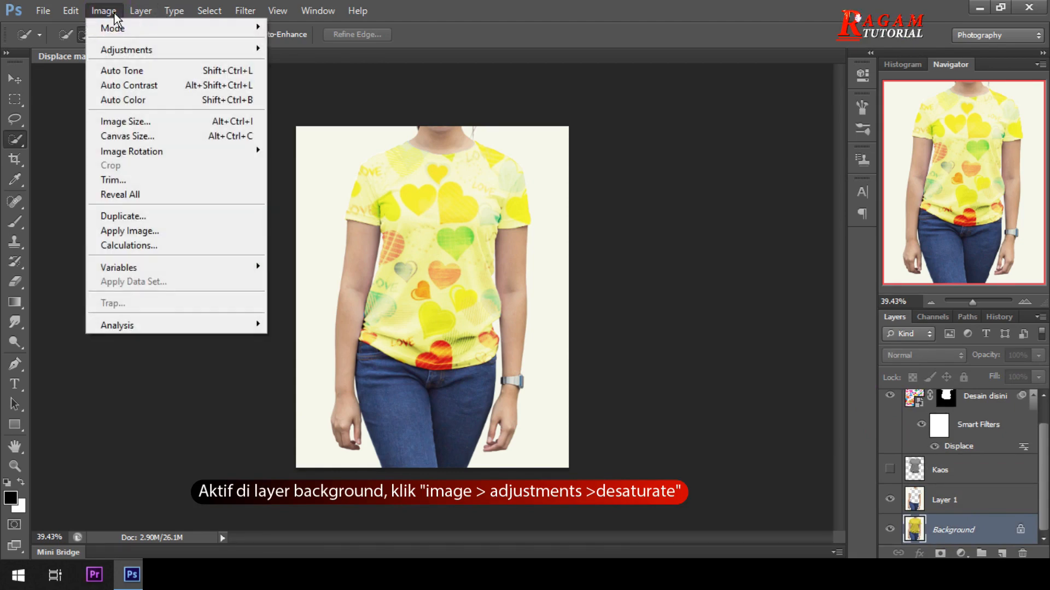
mouse_move(213, 54)
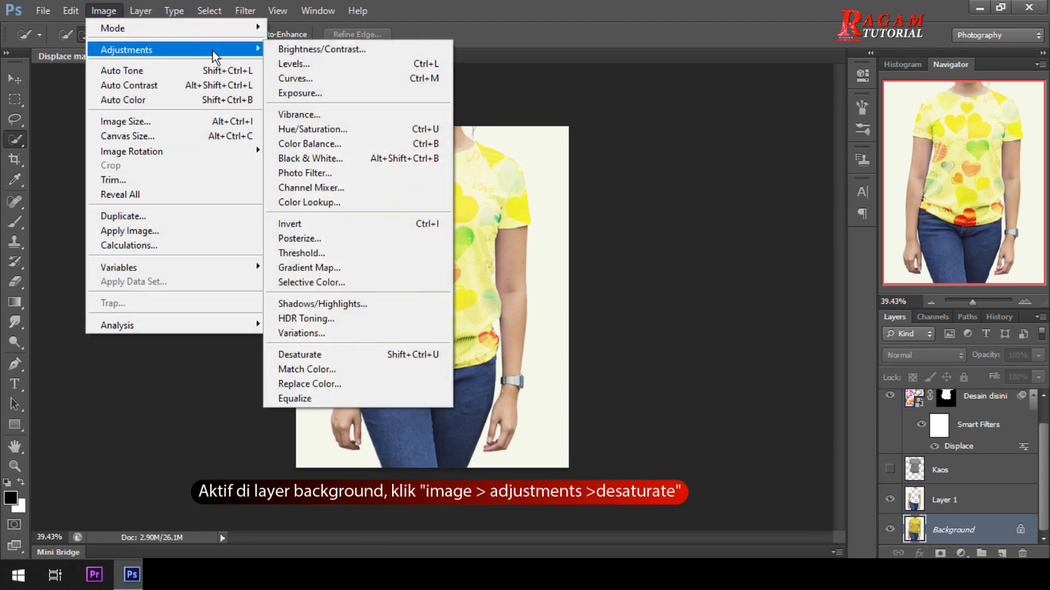
click(356, 356)
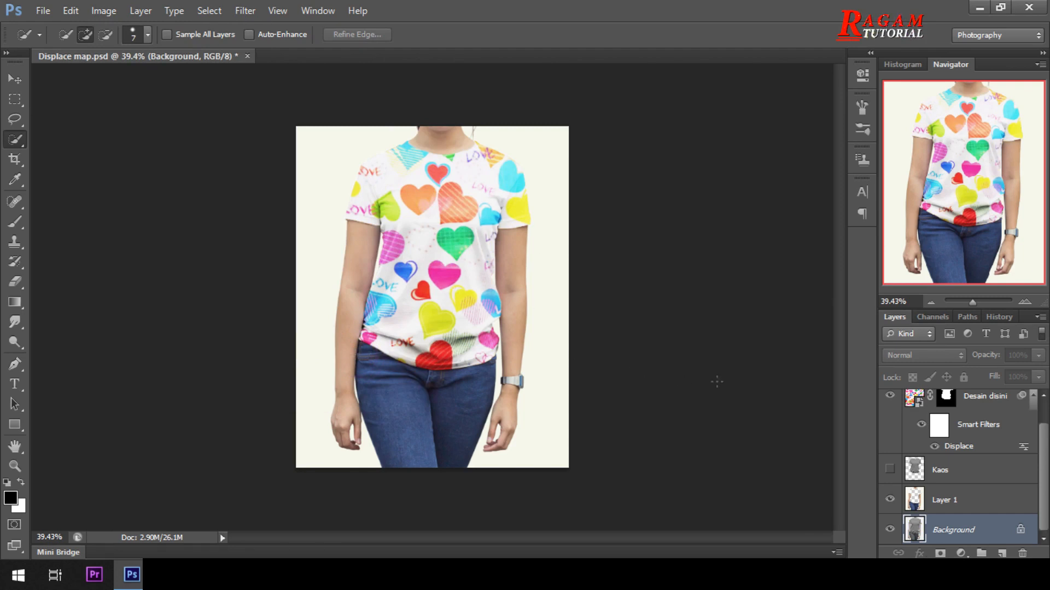
click(890, 468)
scroll(914, 450, up, 1)
scroll(914, 450, down, 1)
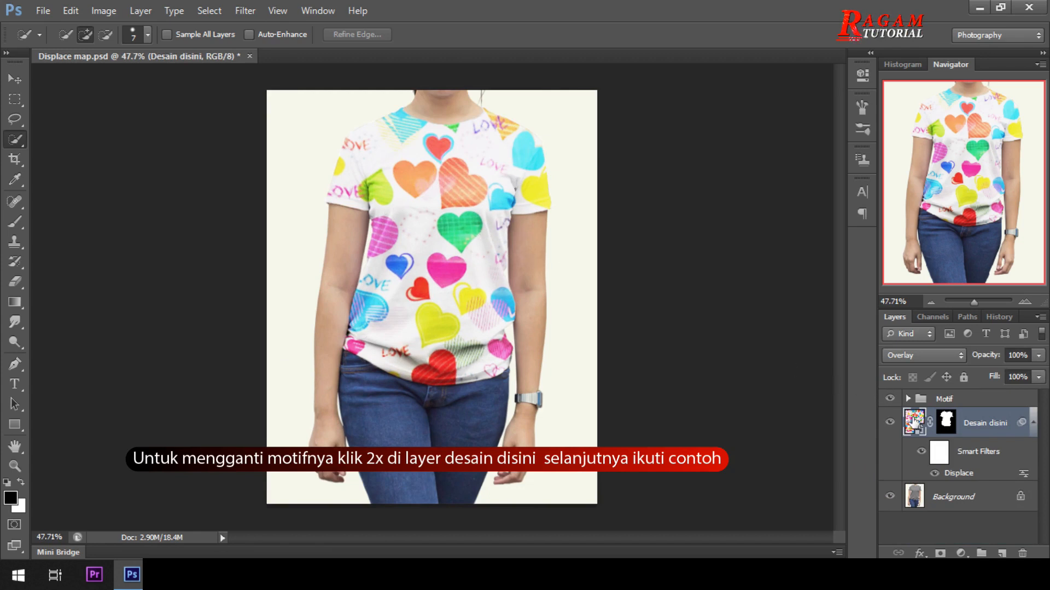
Open the contents of the Desain disini smart object and change its pattern fill to the black floral leaf pattern
double_click(913, 421)
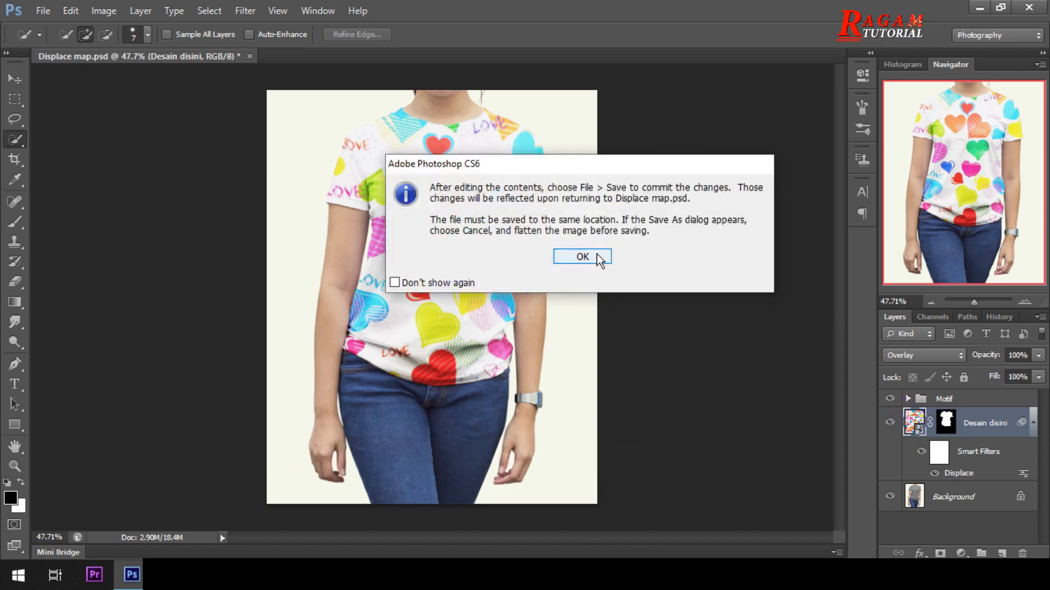
click(599, 256)
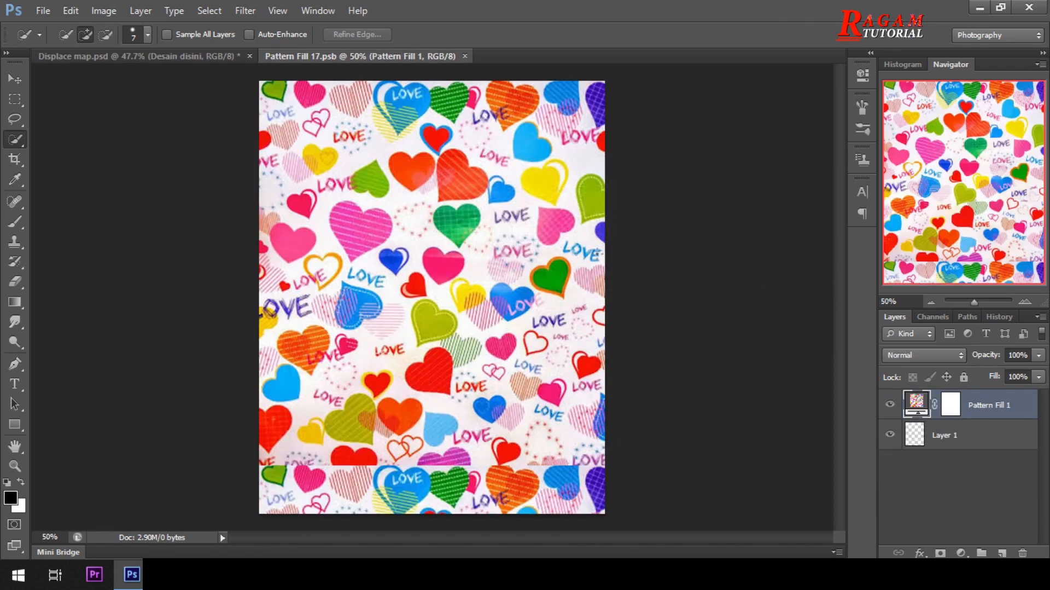
double_click(917, 404)
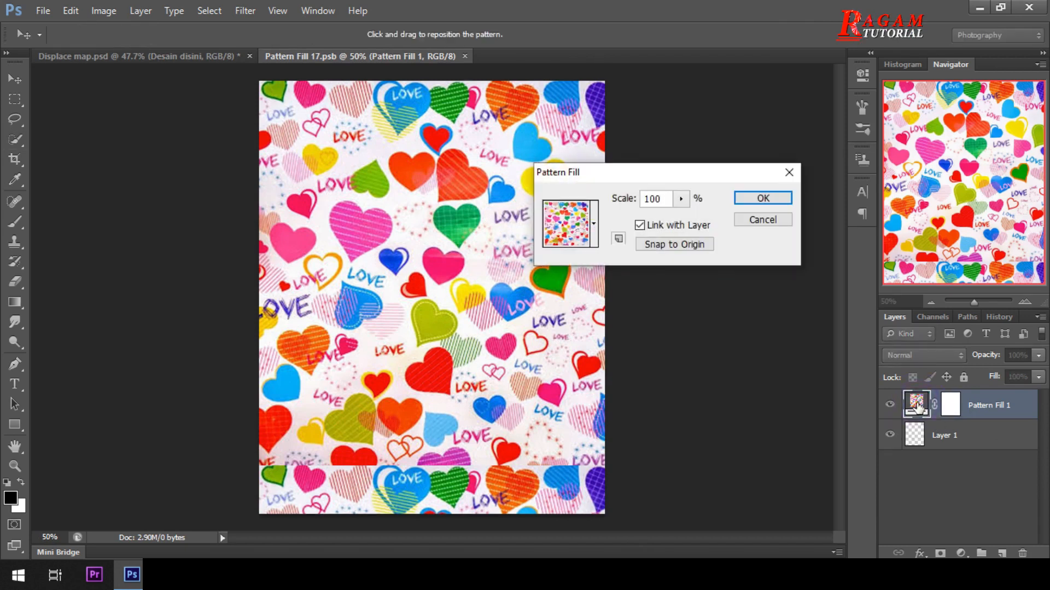
click(595, 234)
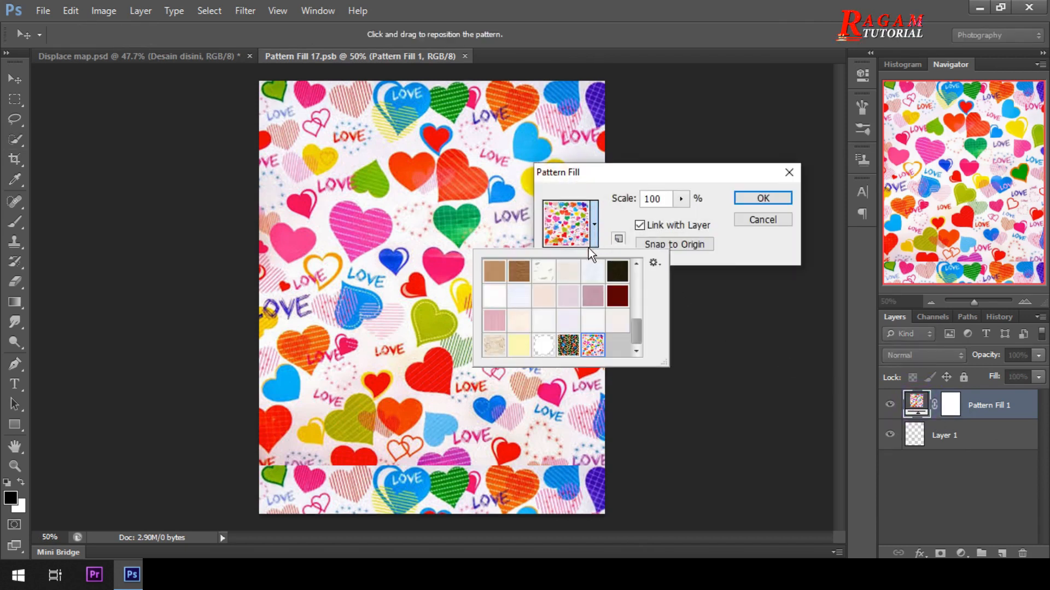
click(569, 345)
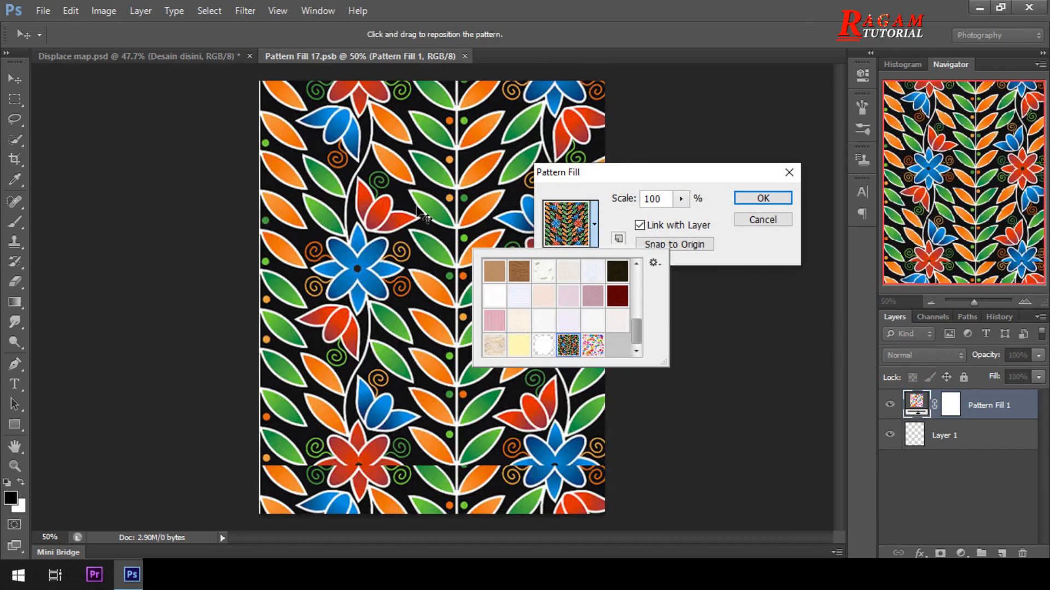
click(596, 234)
Scale the floral pattern fill to 75%, then close the smart object's document and save its changes
drag(648, 202, 660, 201)
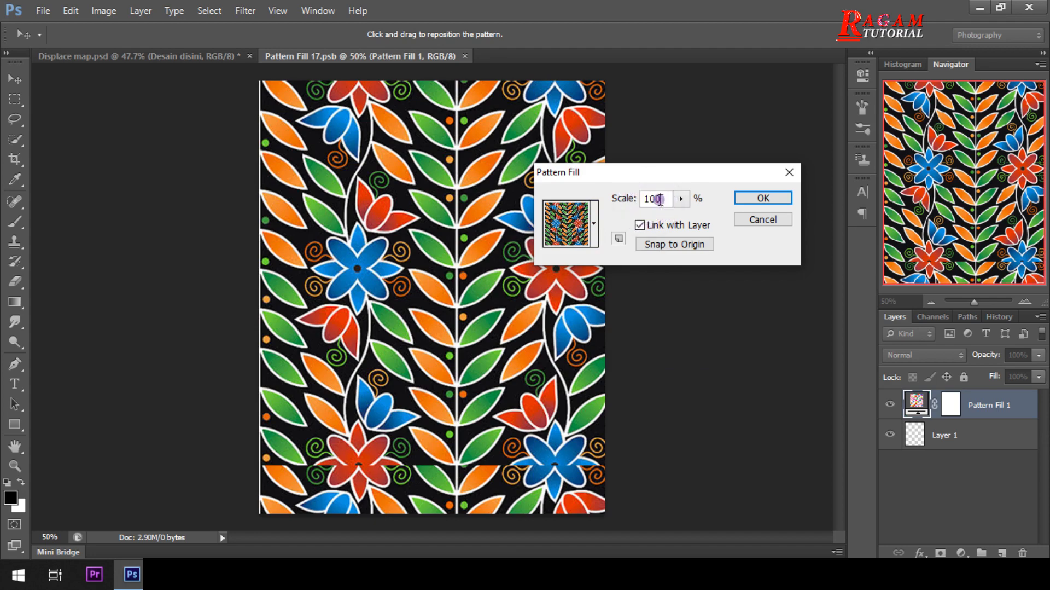
scroll(660, 200, down, 8)
scroll(660, 200, down, 16)
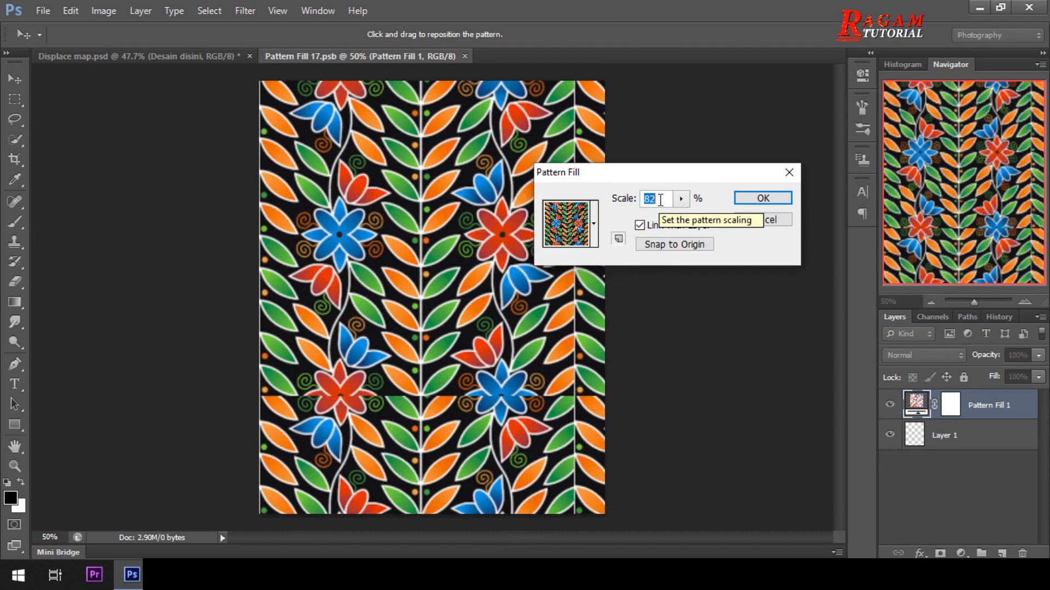
scroll(661, 198, down, 1)
click(661, 198)
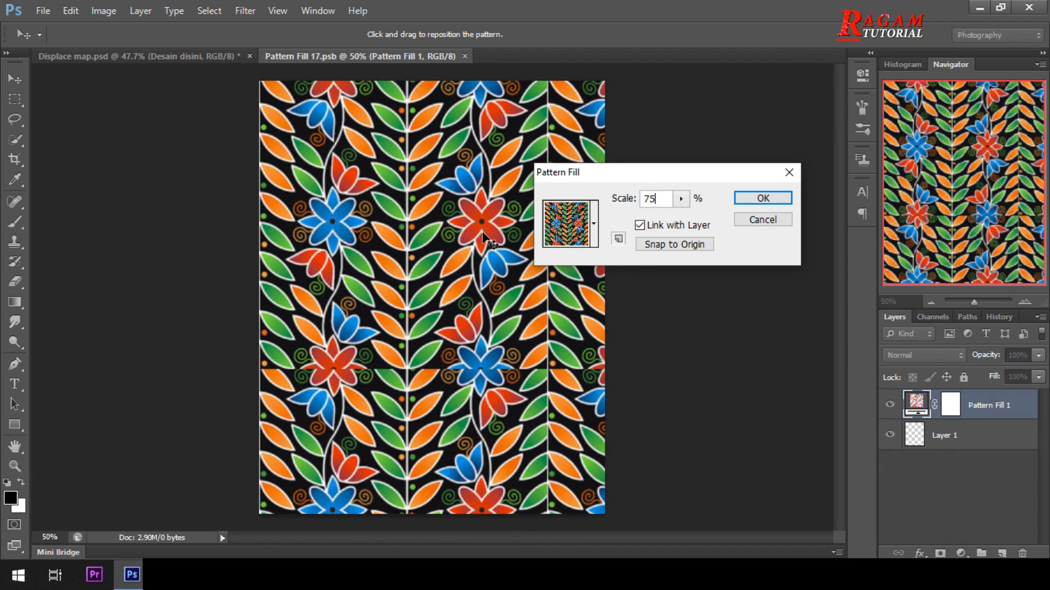
click(781, 198)
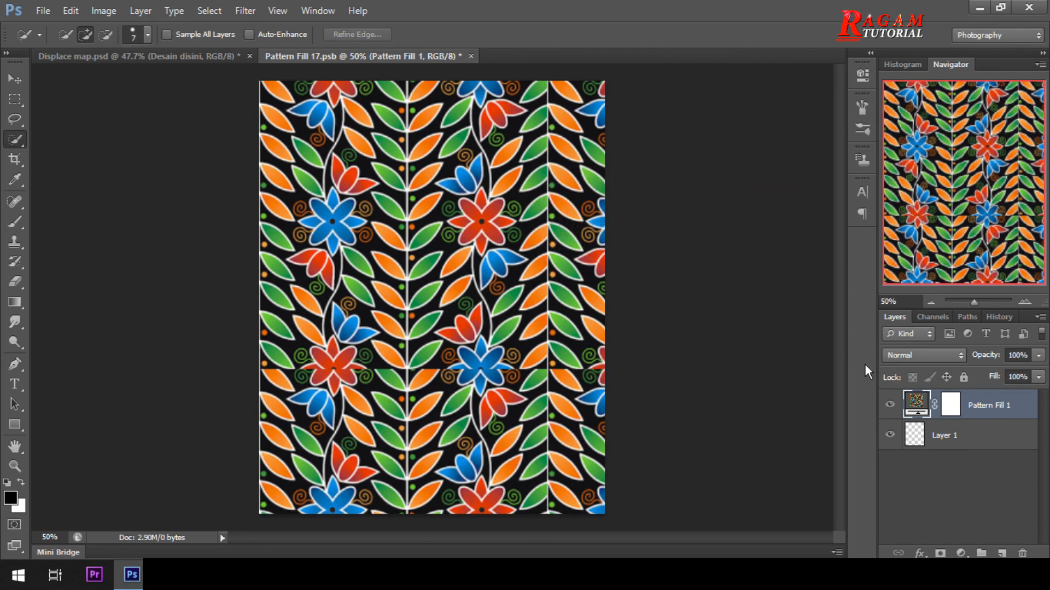
click(471, 56)
click(473, 227)
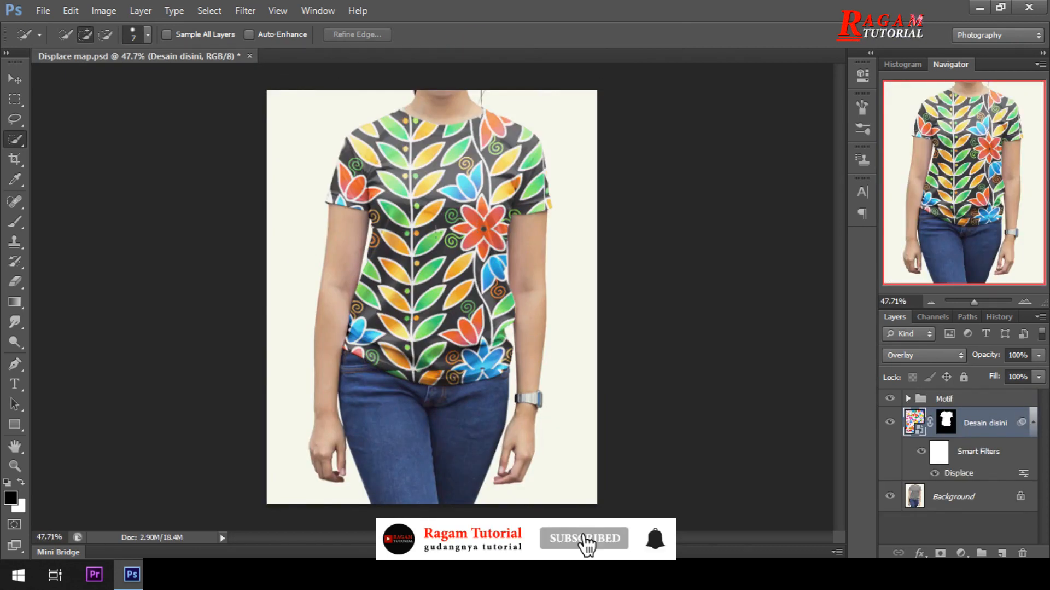
Examine how the floral leaf pattern follows the shirt's folds and shading
scroll(433, 289, up, 4)
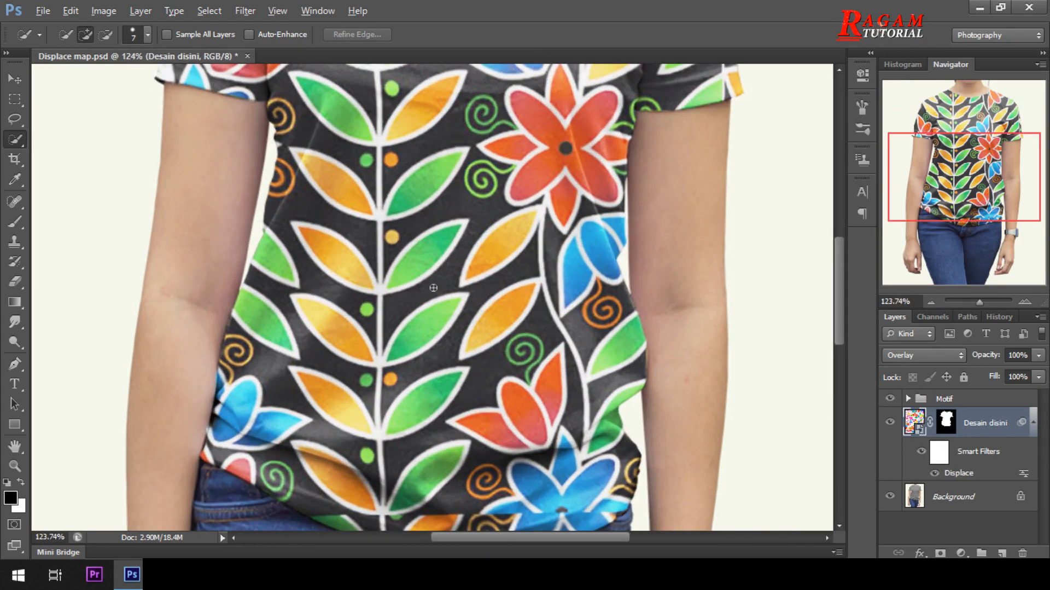
scroll(433, 287, down, 1)
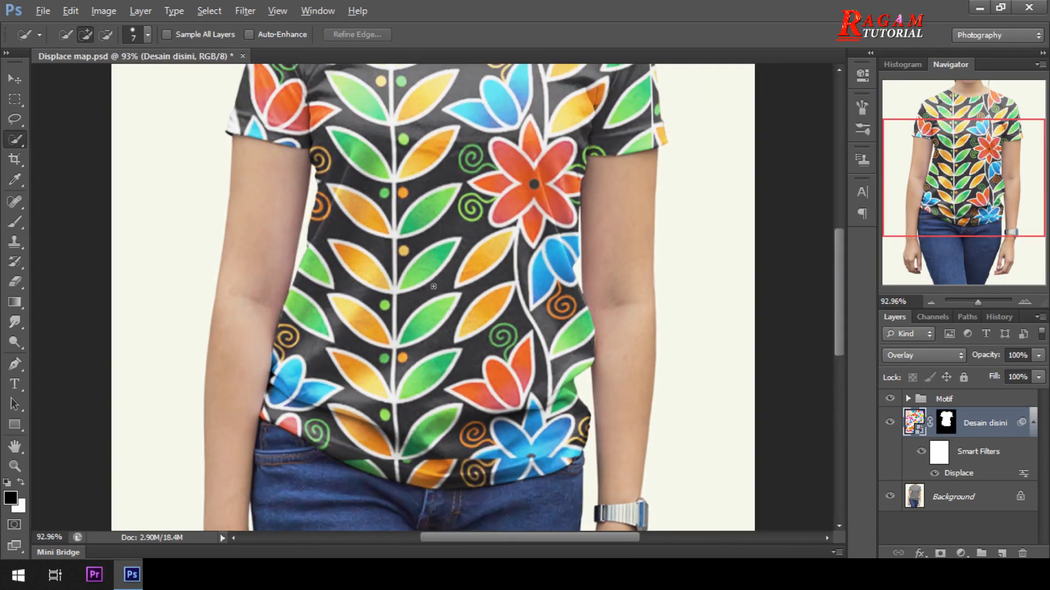
scroll(433, 285, down, 3)
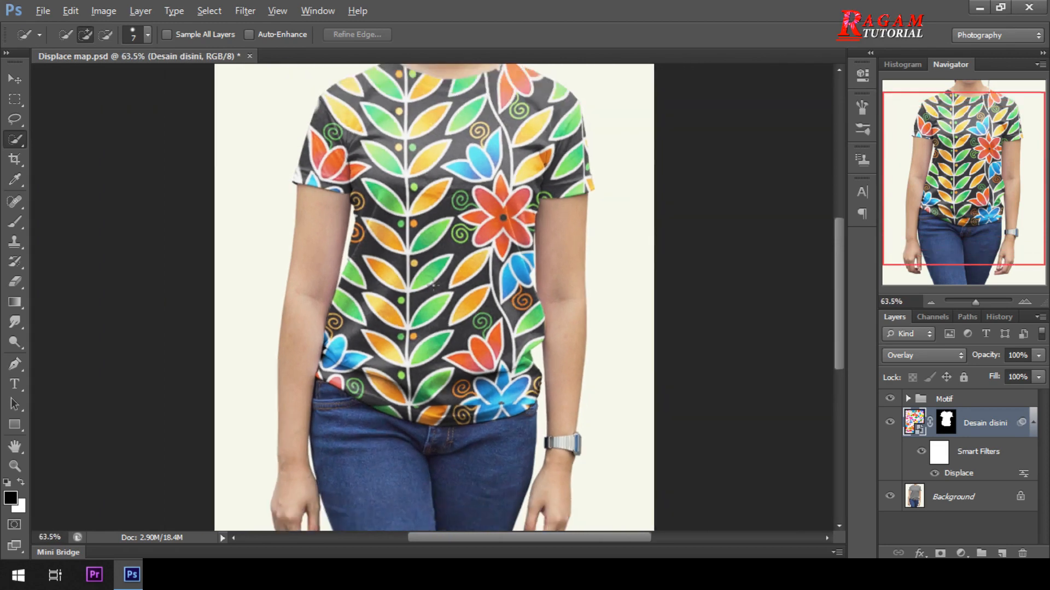
scroll(433, 284, up, 1)
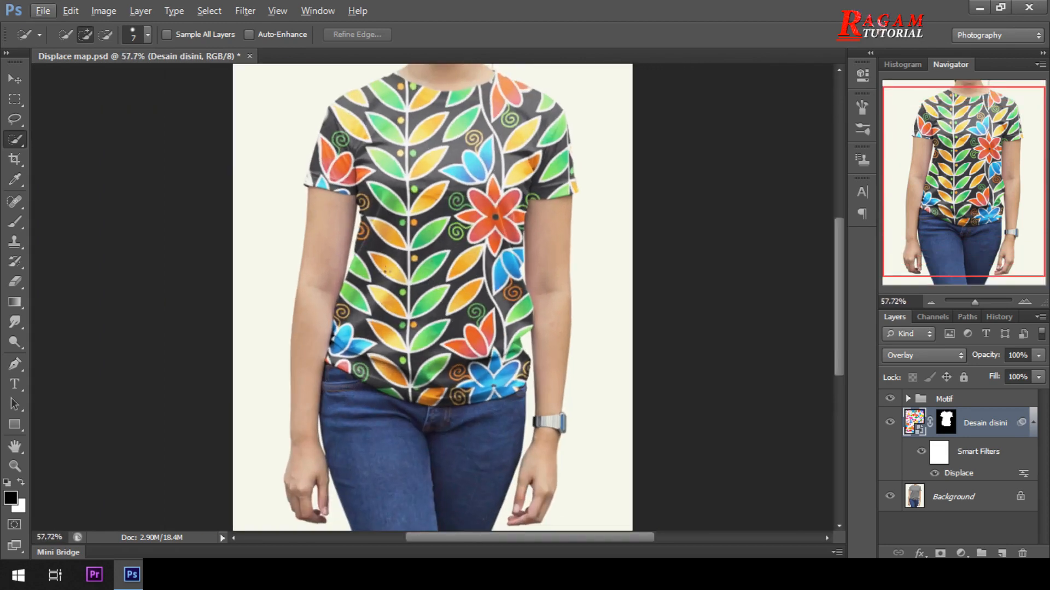